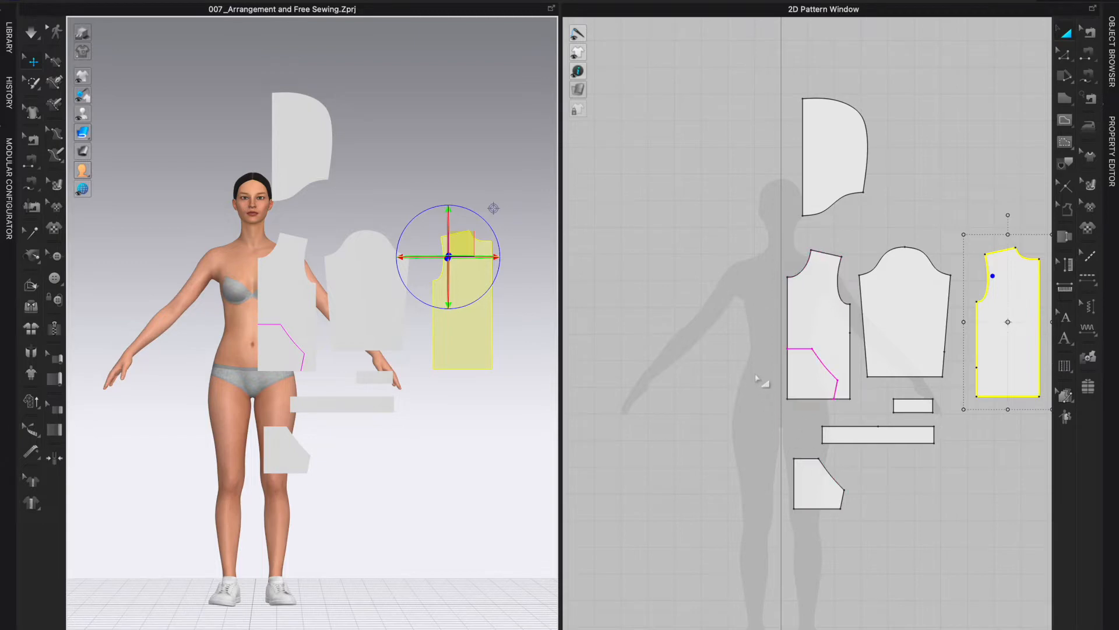
Step: Clone all the pattern pieces as symmetric patterns with sewing, placing the mirrored set on the opposite side of the avatar's centre line
middle_drag(762, 380, 721, 365)
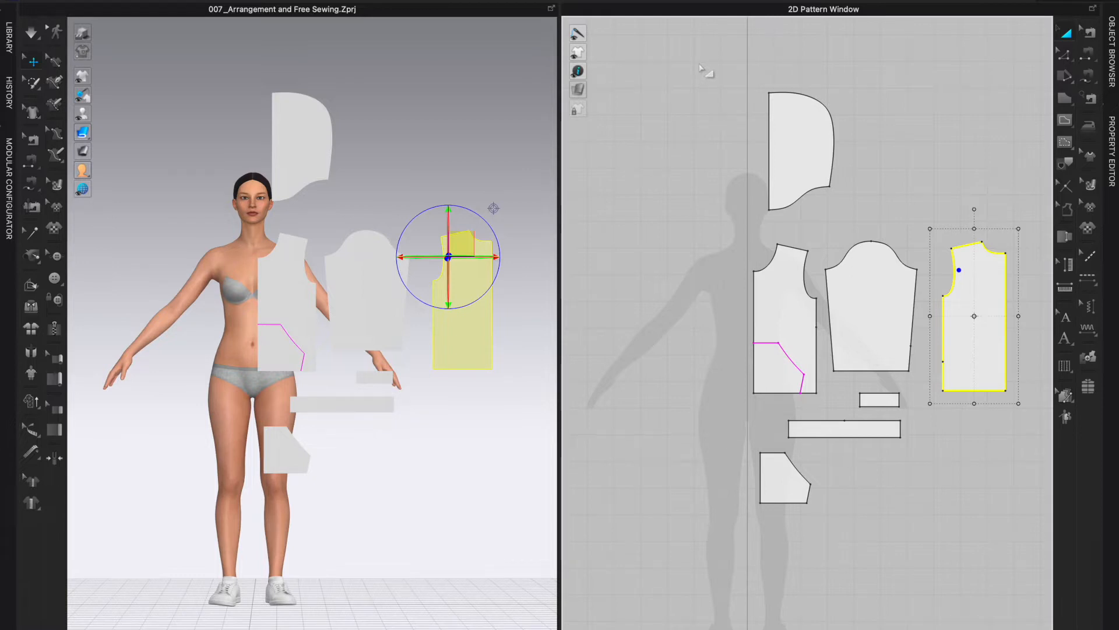
drag(700, 64, 1035, 560)
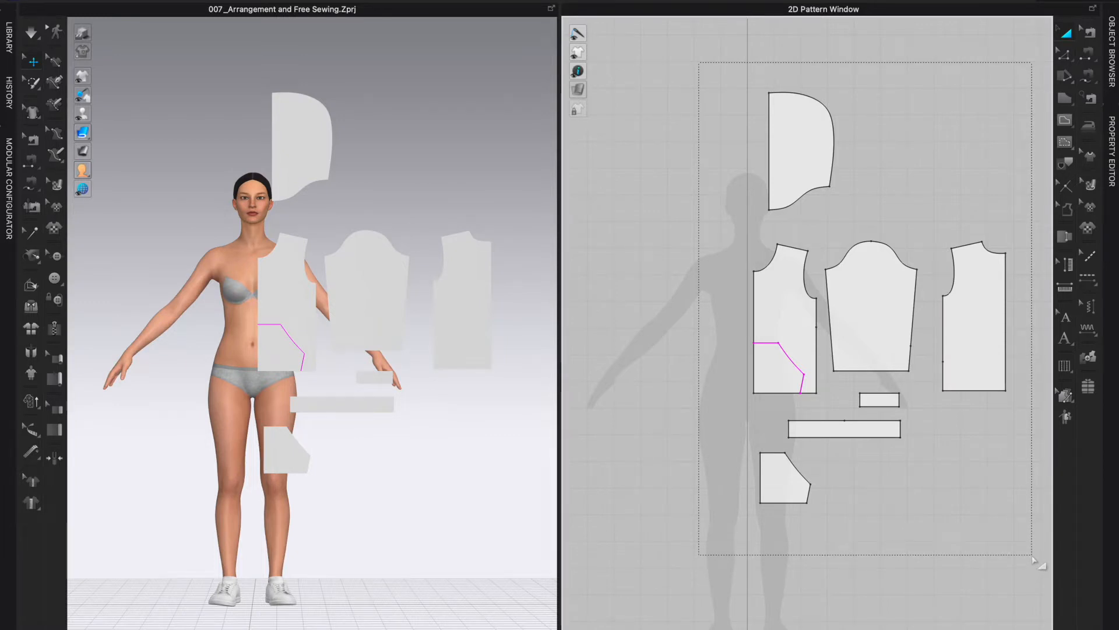
drag(1034, 559, 1034, 561)
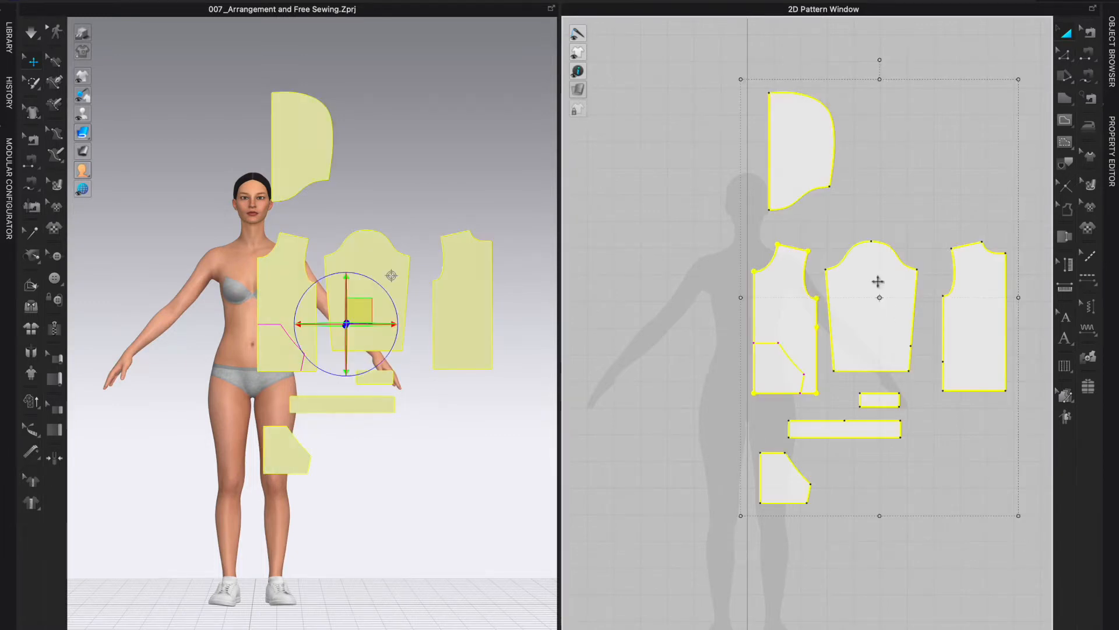
click(1067, 36)
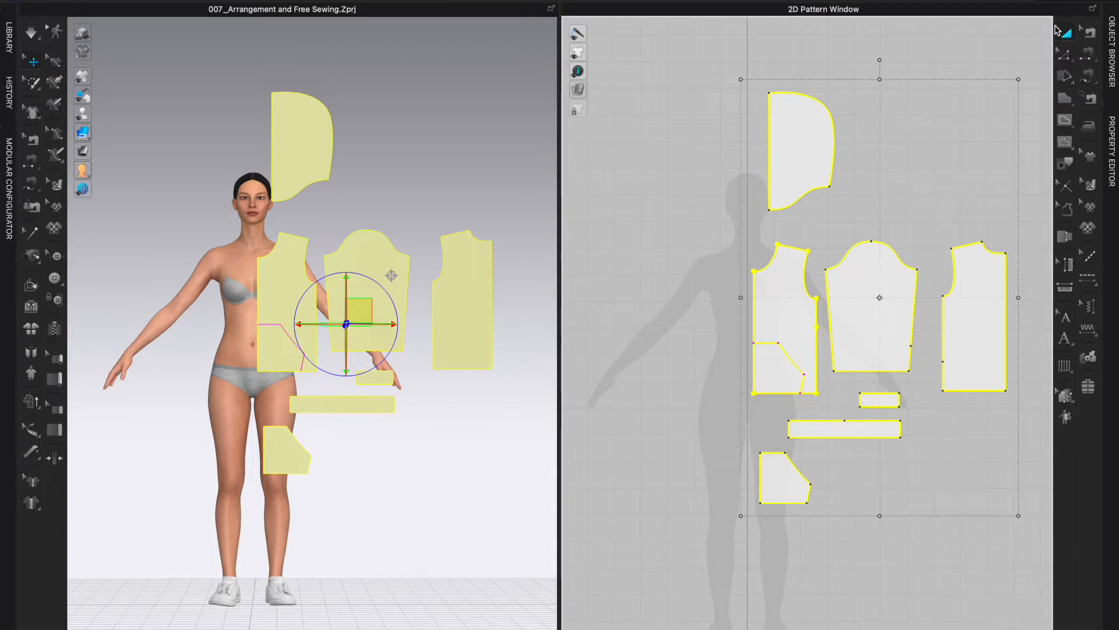
right_click(779, 309)
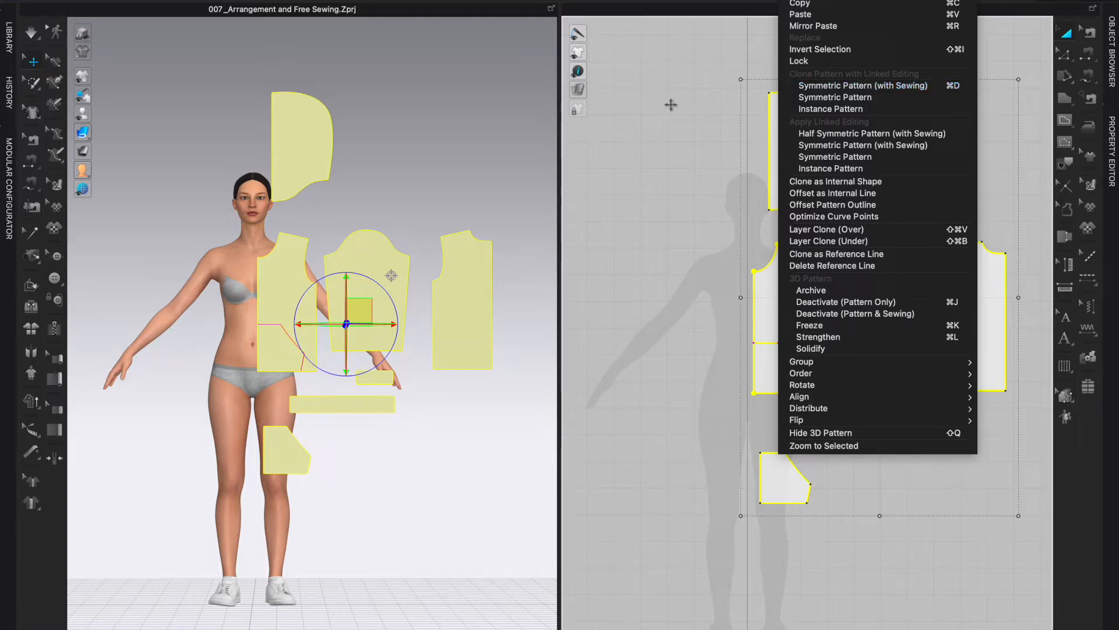
click(715, 102)
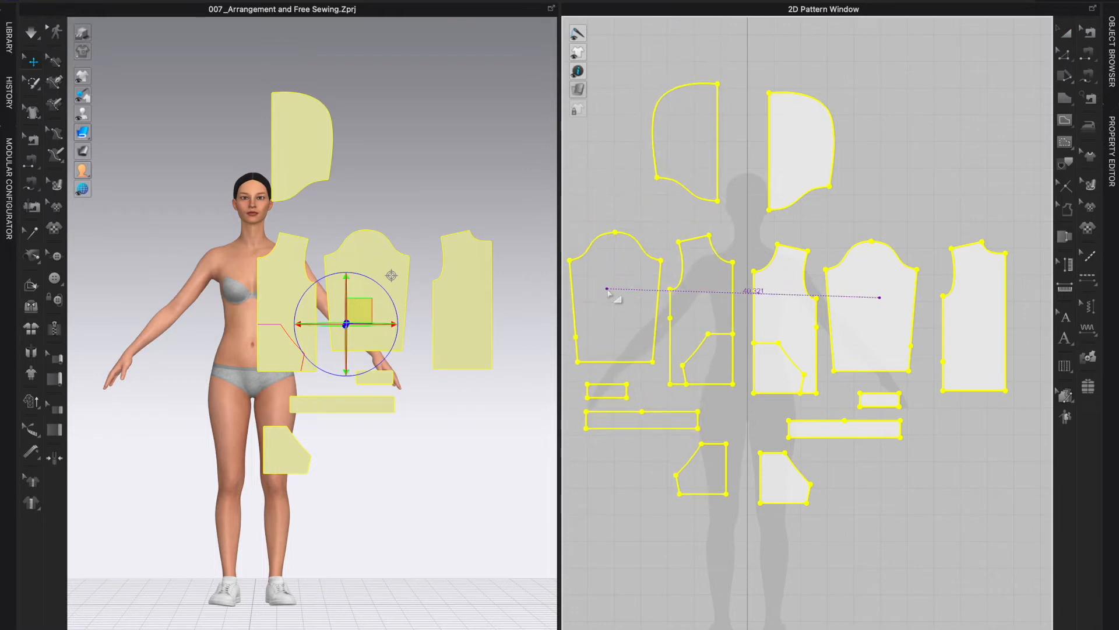
scroll(608, 294, down, 2)
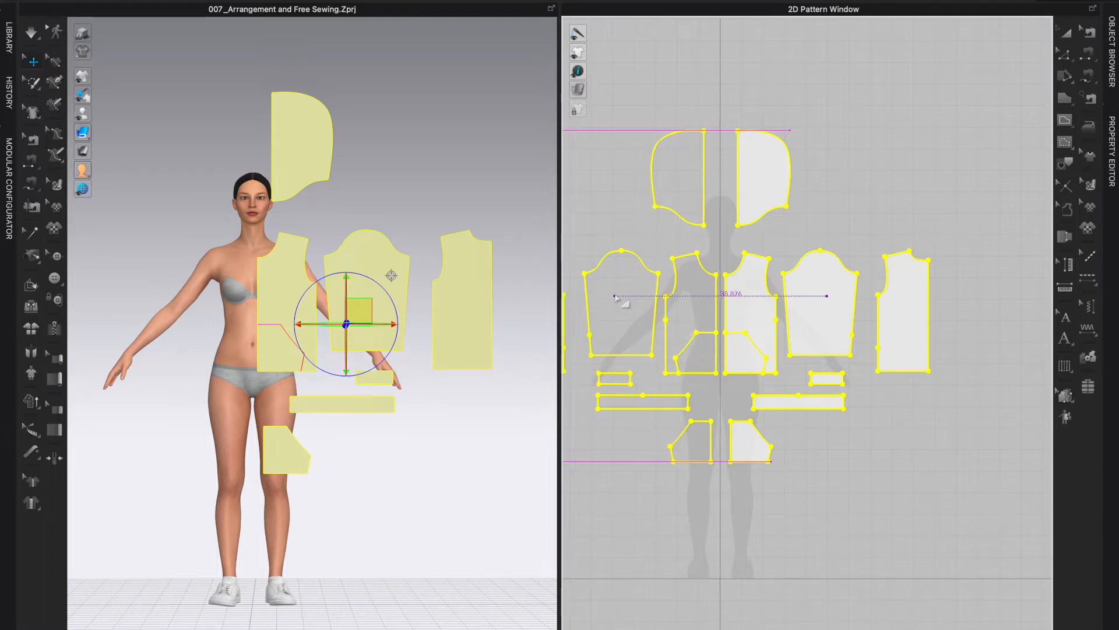
click(615, 297)
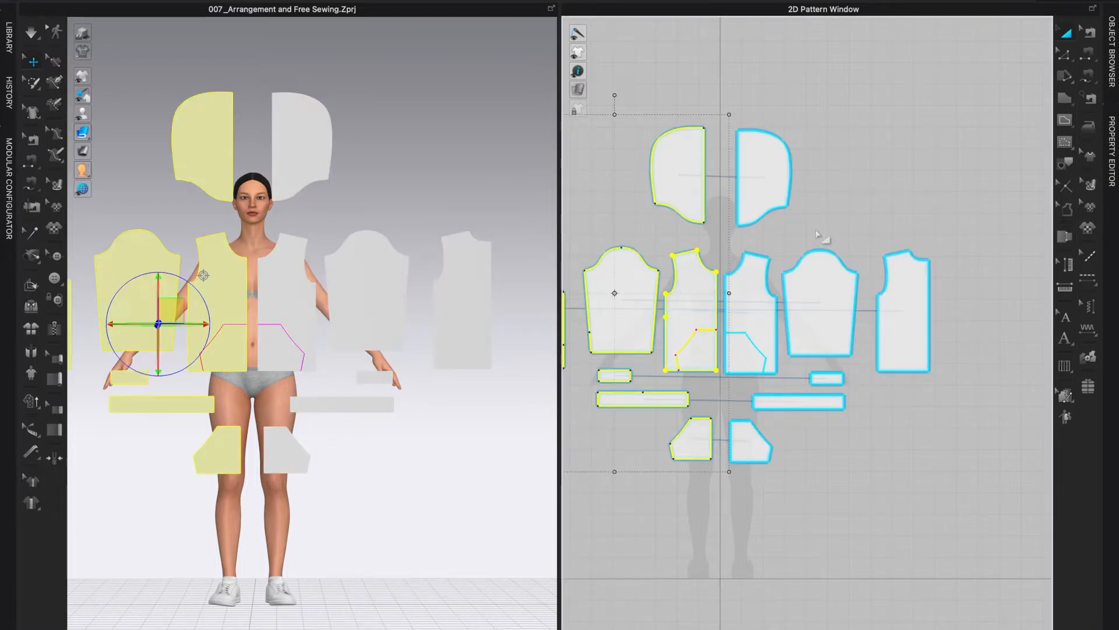
Step: Examine the mirrored pattern pieces and their links to the originals across the 2D pattern layout
scroll(819, 234, up, 3)
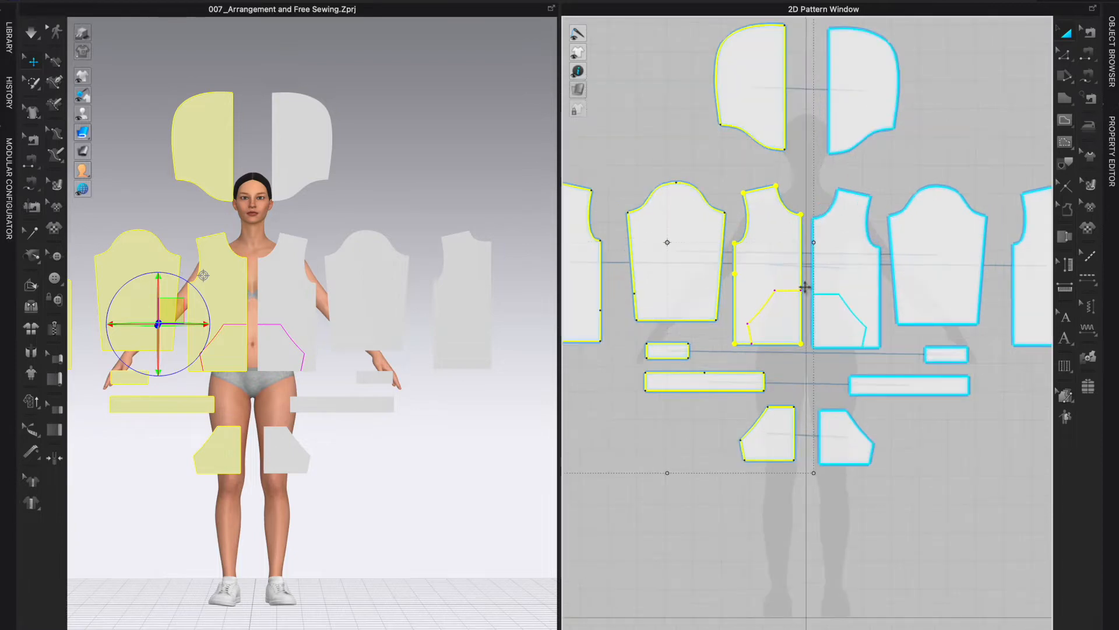
scroll(805, 287, up, 2)
drag(756, 205, 756, 211)
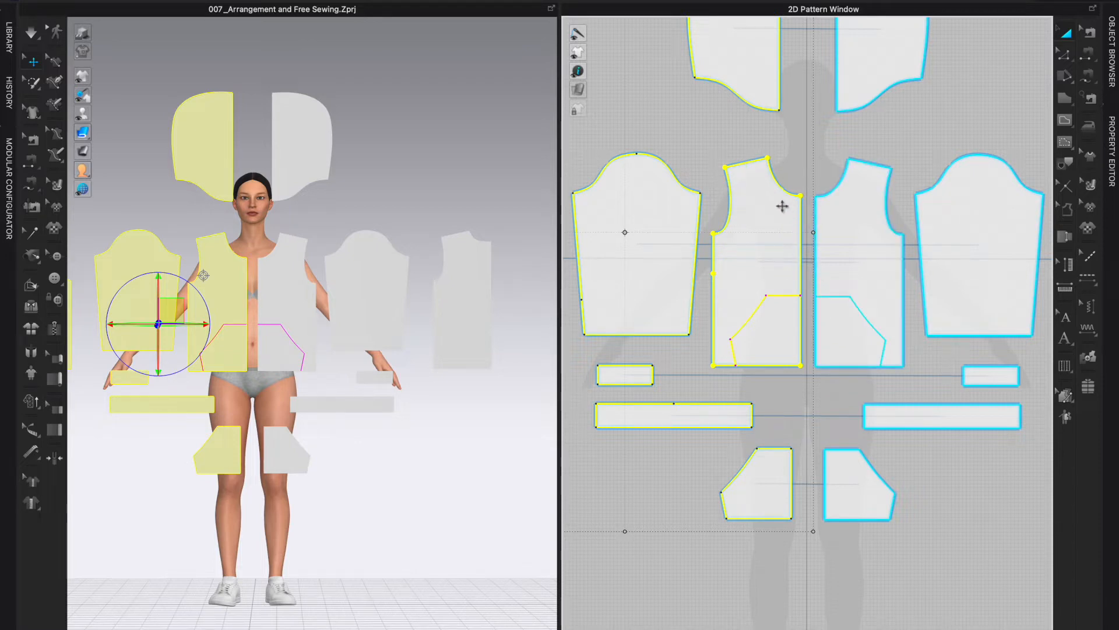
scroll(687, 119, down, 2)
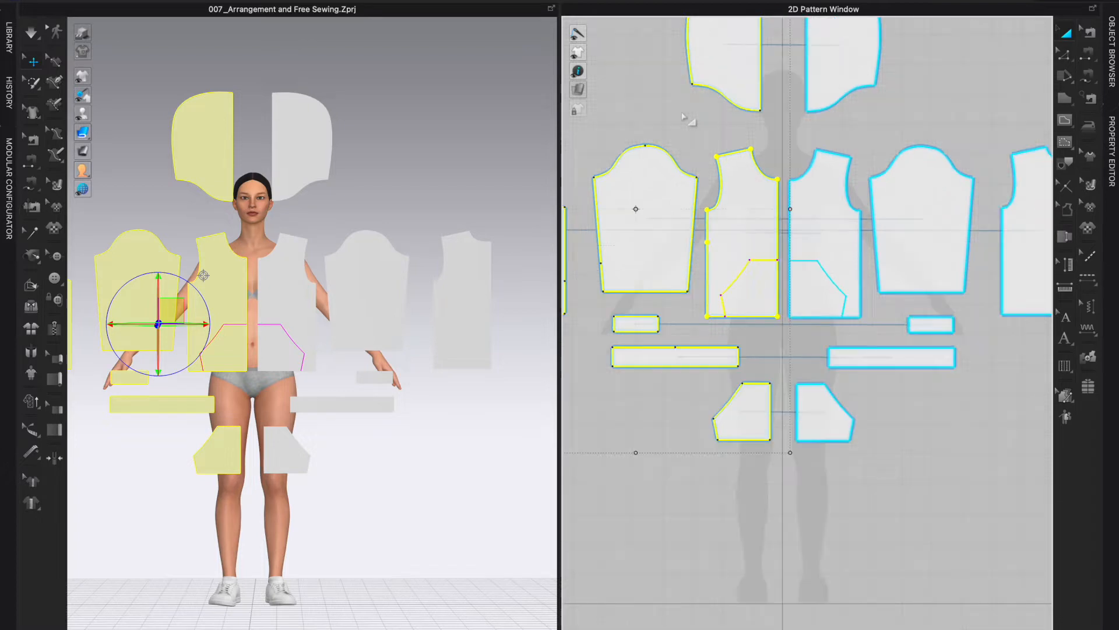
middle_drag(721, 140, 681, 203)
scroll(692, 191, down, 2)
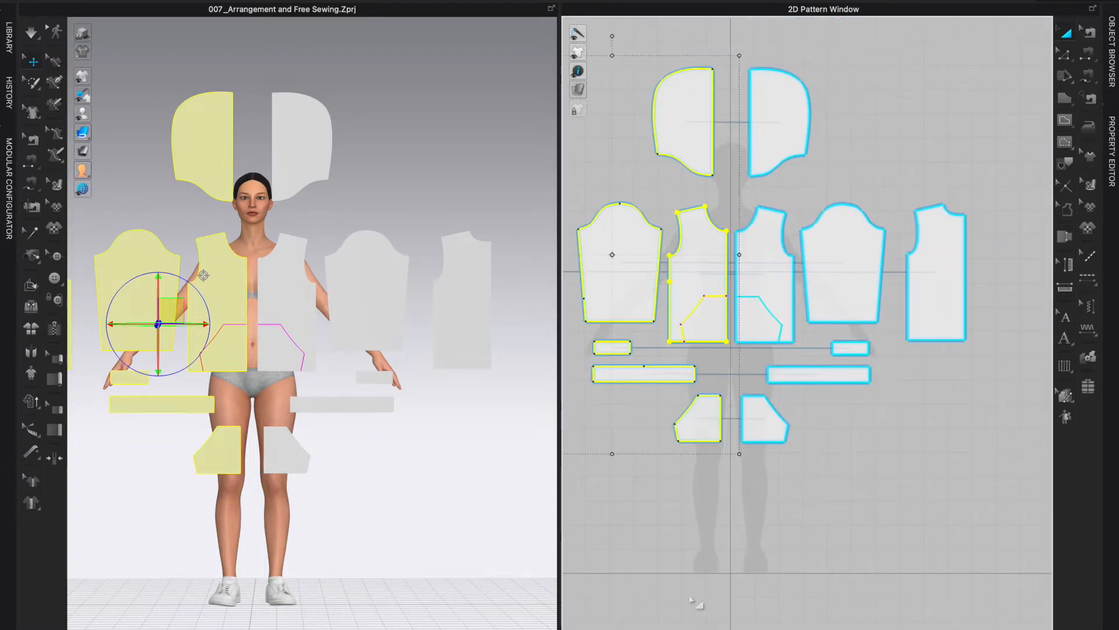
middle_drag(667, 564, 719, 530)
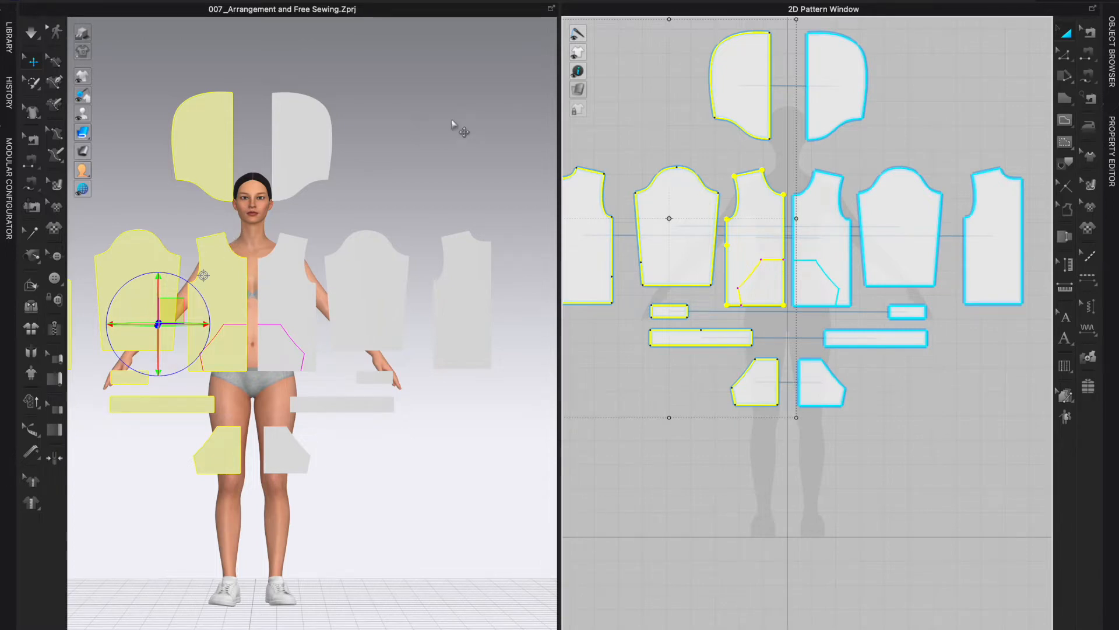
scroll(628, 110, down, 2)
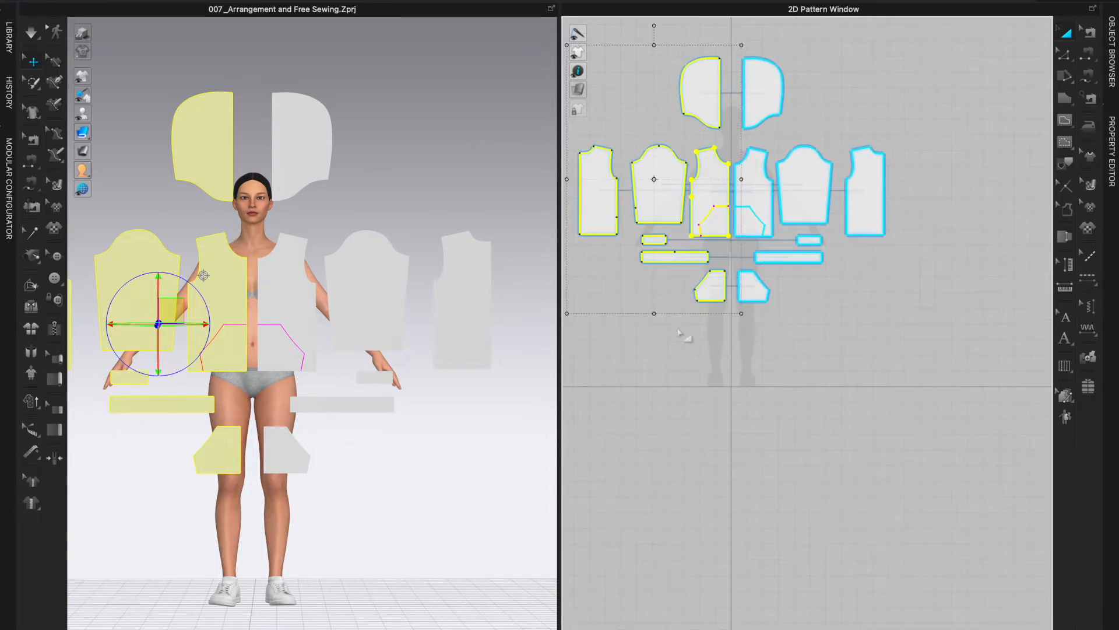
middle_drag(662, 424, 743, 502)
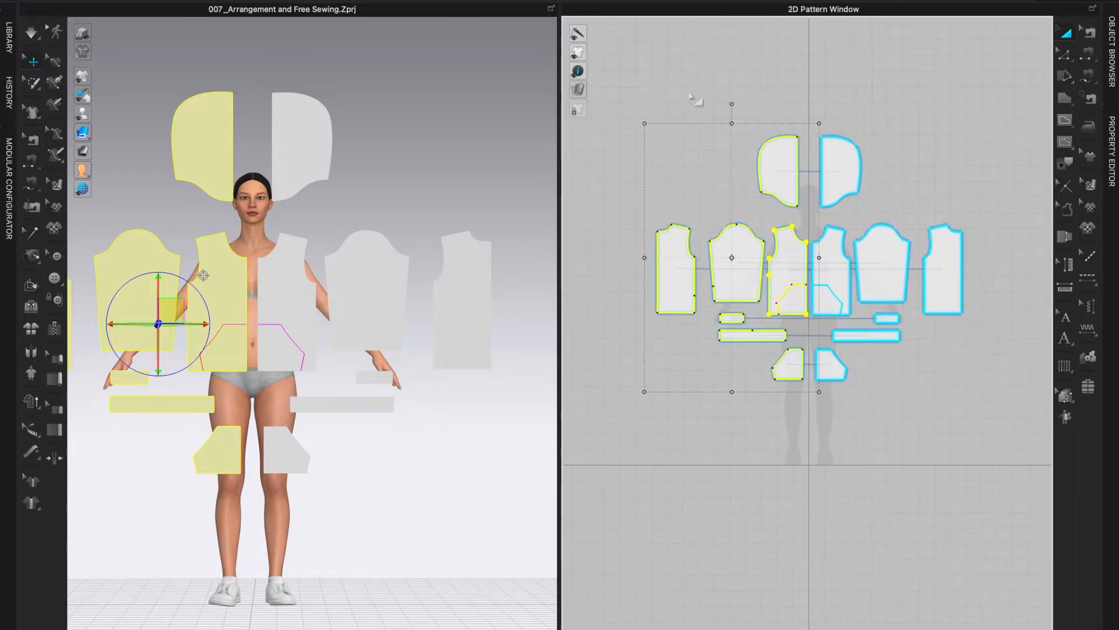
Step: Move all the pattern pieces together up and aside in the 3D view, clear of the avatar, and deselect them
click(624, 90)
drag(620, 93, 993, 464)
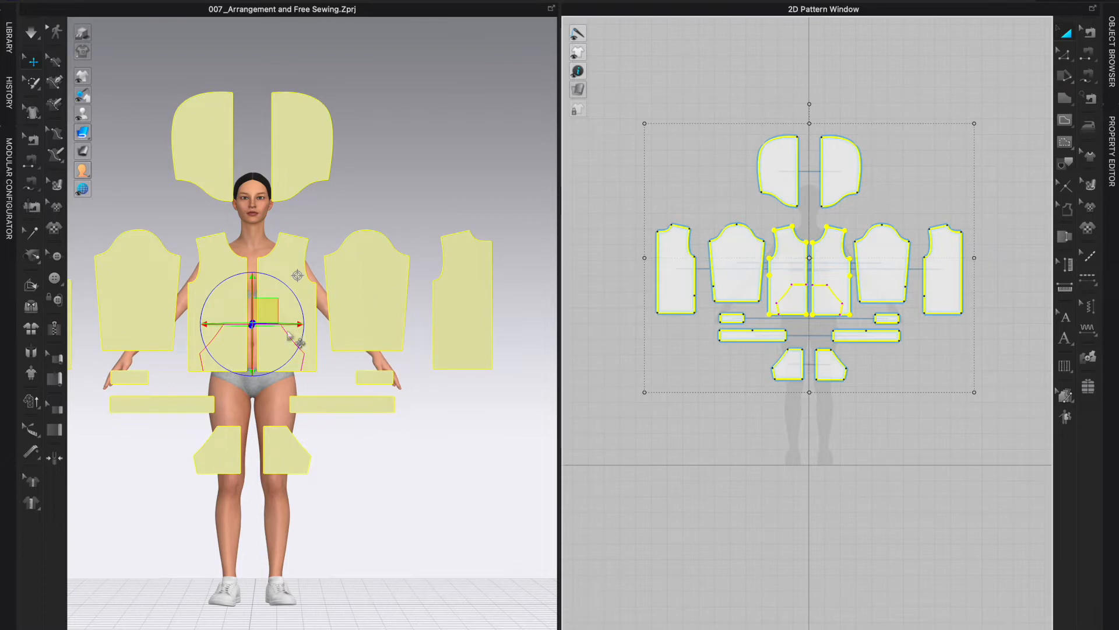
drag(263, 313, 502, 67)
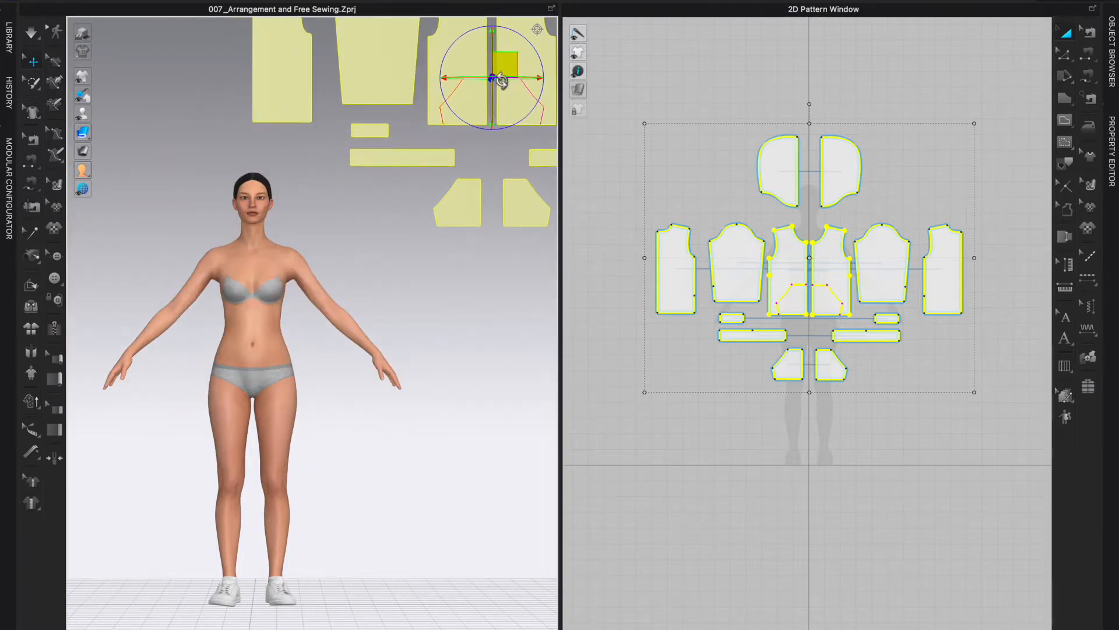
right_drag(383, 257, 357, 240)
click(360, 232)
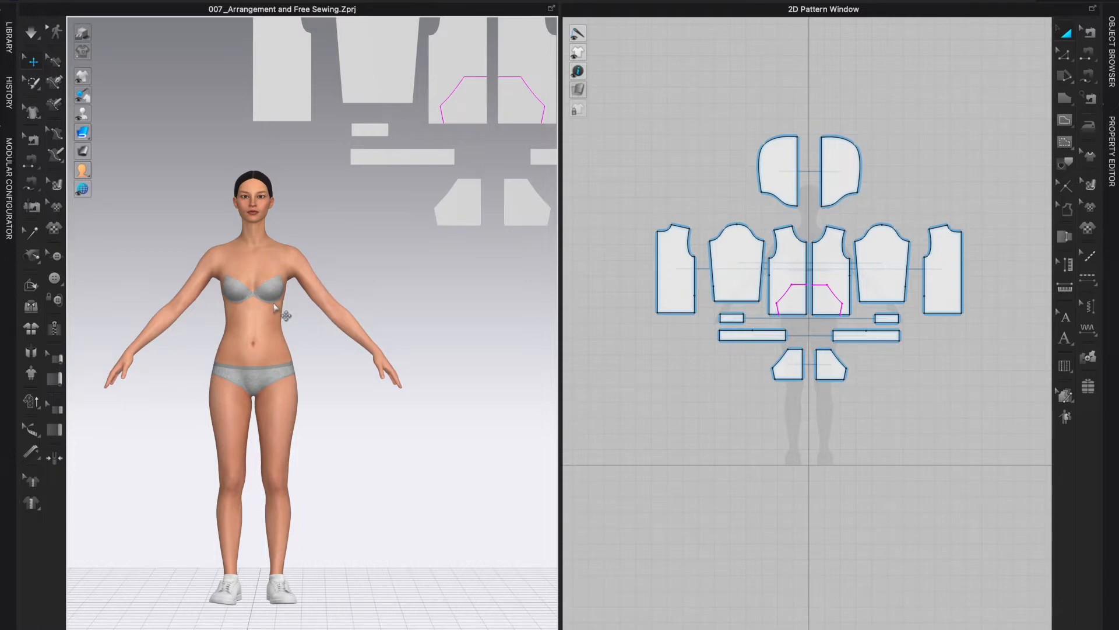
Step: Show the arrangement points around the avatar
key(shift+f)
key(shift+f)
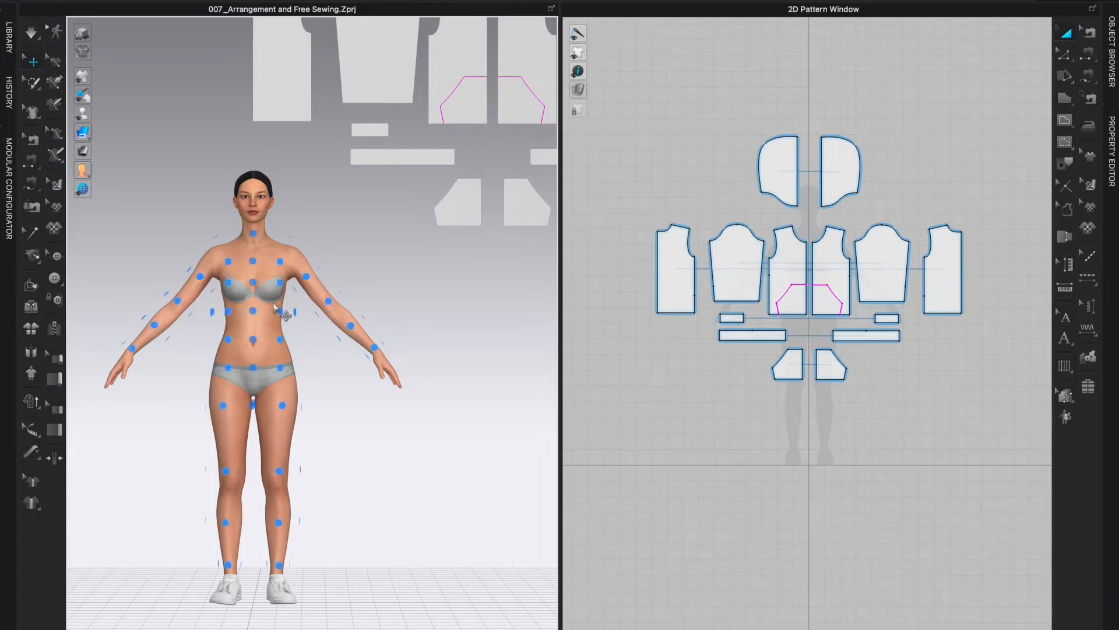
mouse_move(80, 118)
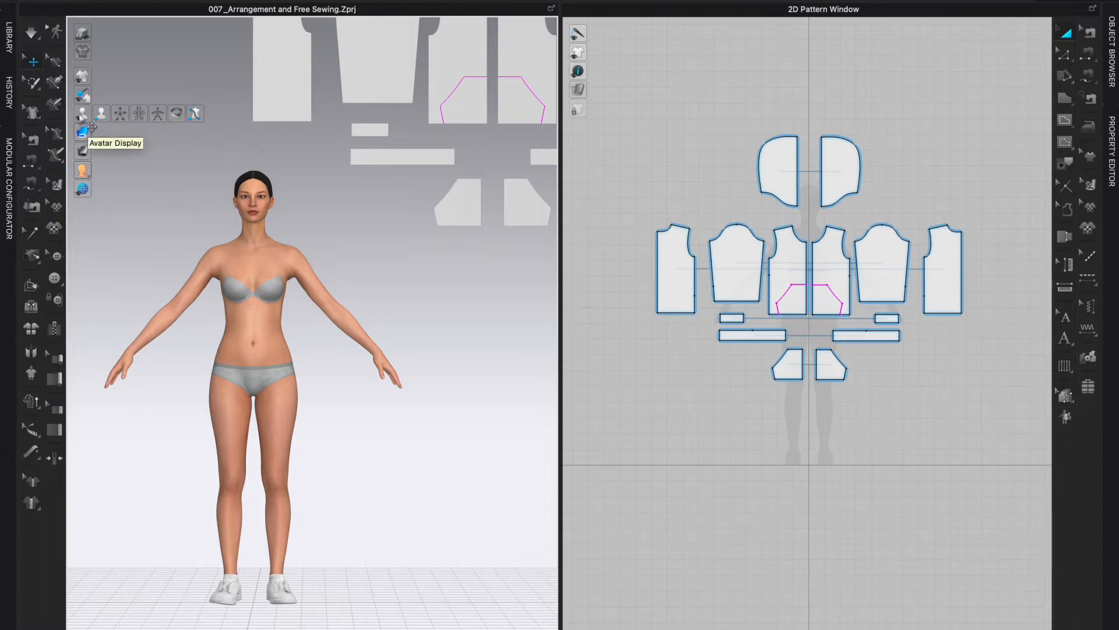
click(120, 115)
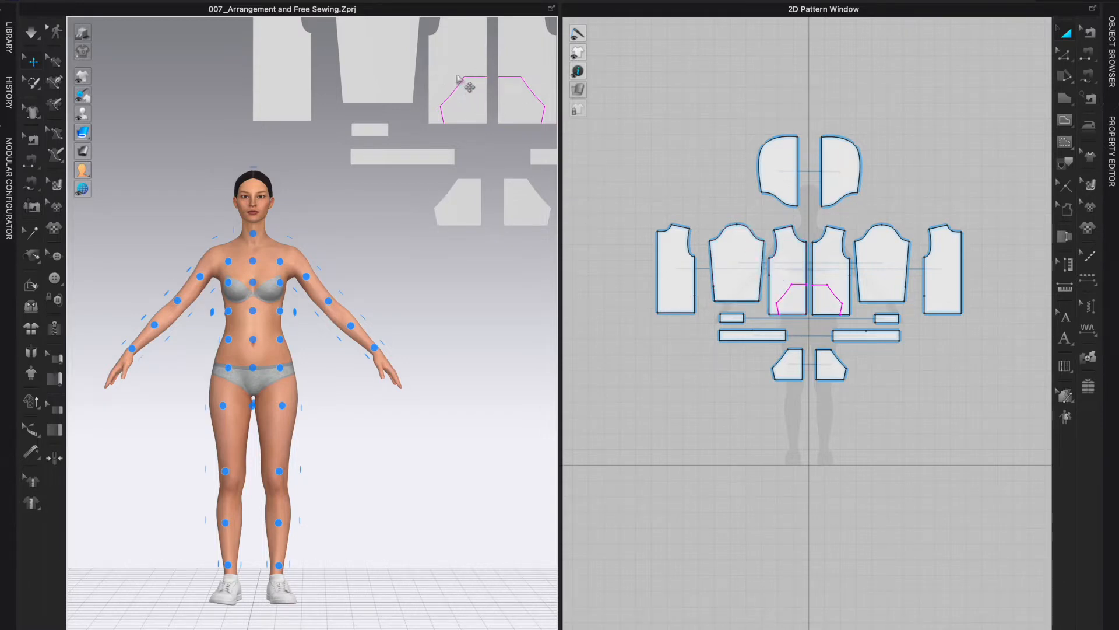
Step: Place the front bodice piece with the pocket line at the waist-height side arrangement point on the avatar's front and check its fit
click(789, 273)
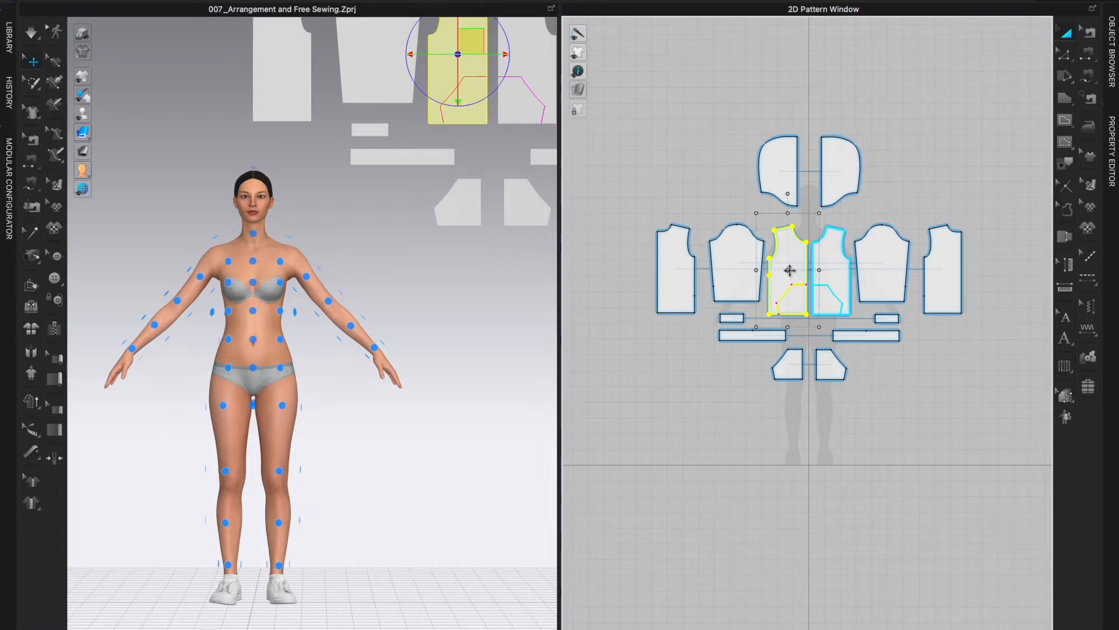
click(235, 314)
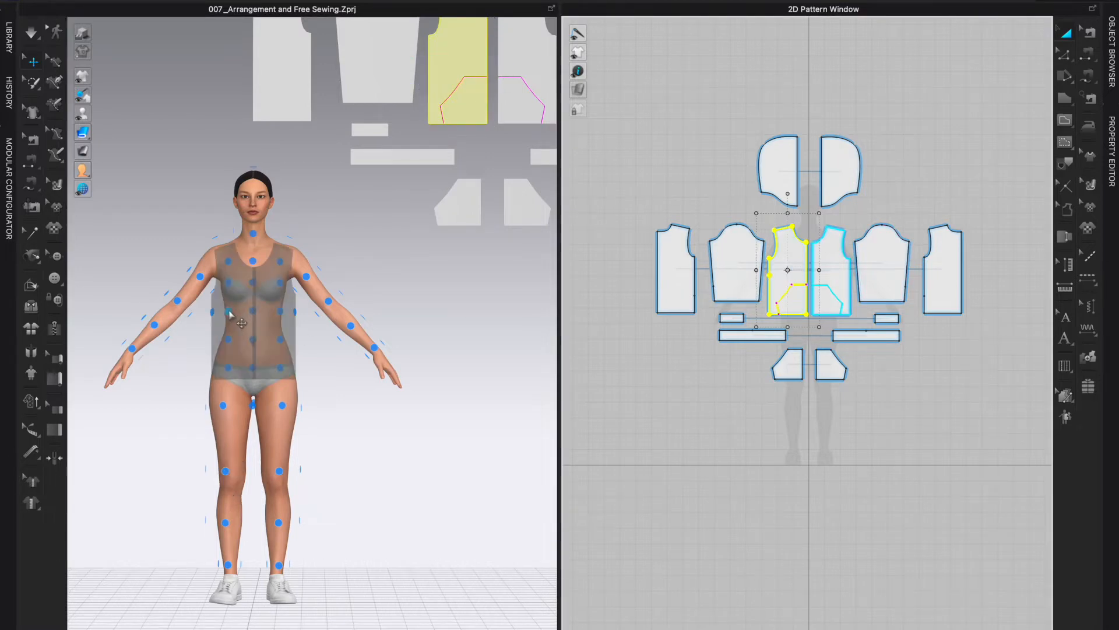
click(229, 315)
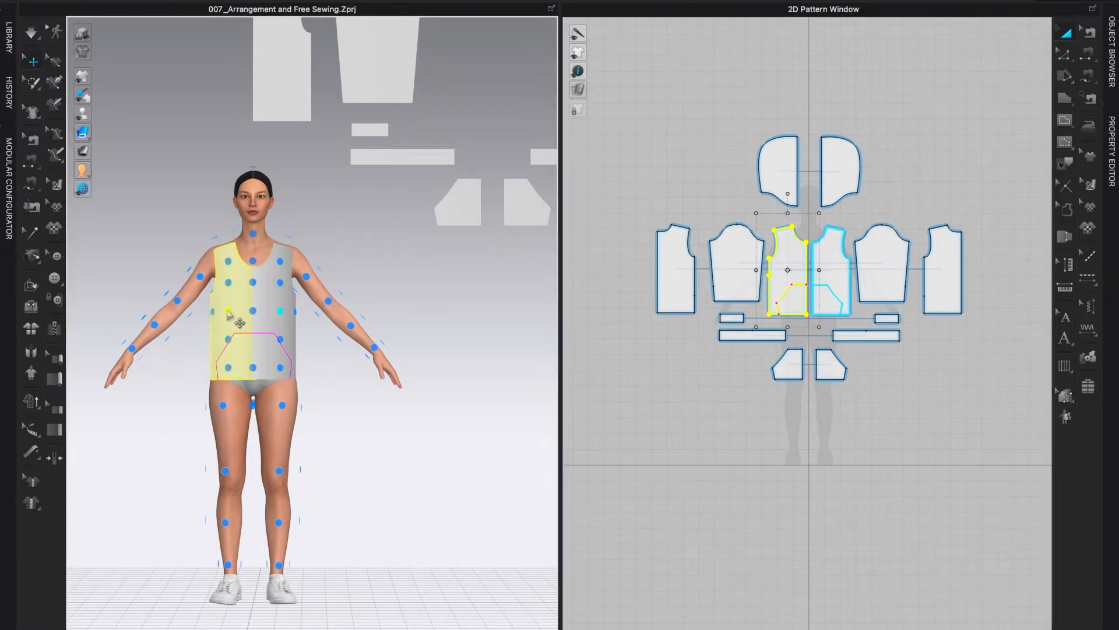
click(229, 315)
right_drag(424, 254, 292, 266)
right_drag(225, 270, 130, 257)
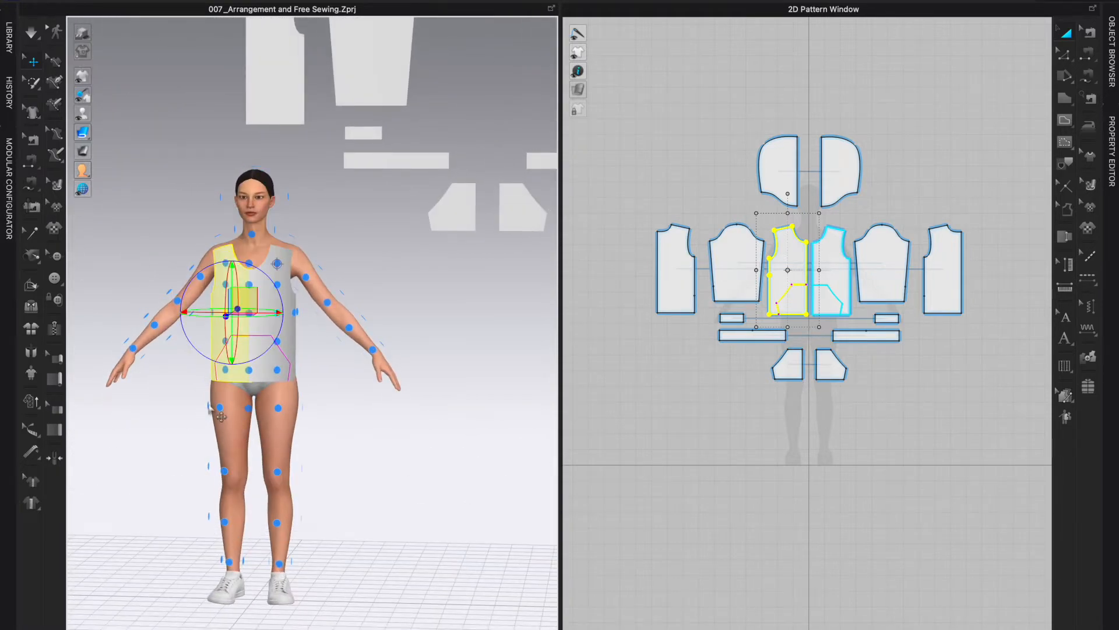
right_drag(369, 450, 392, 453)
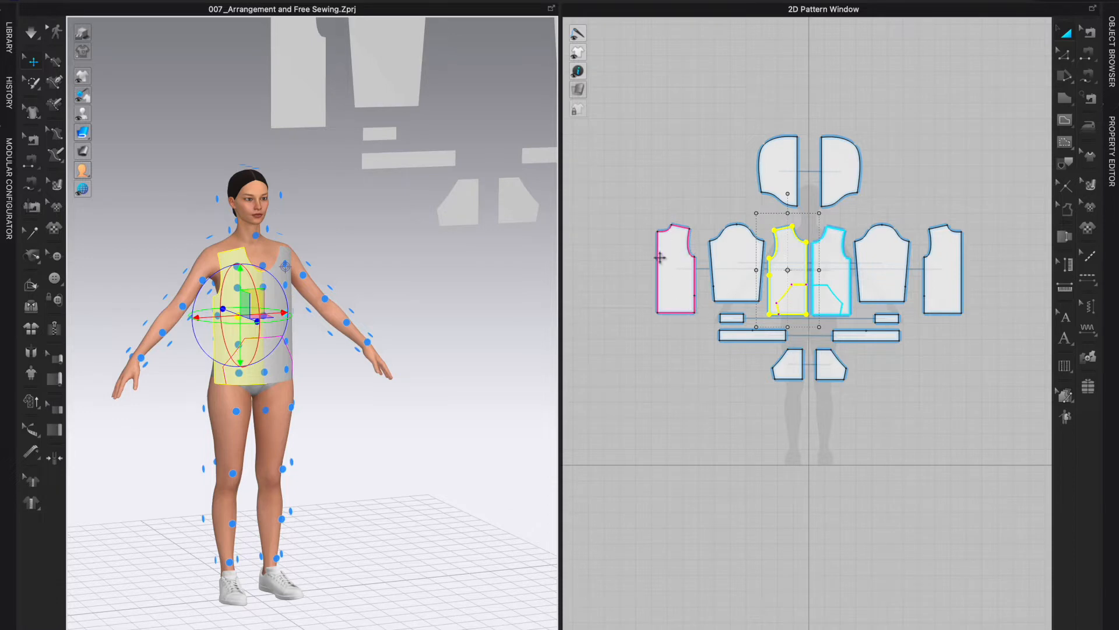
Step: Place the outermost back bodice piece at the waist-height side arrangement point on the avatar's back
click(673, 279)
right_drag(155, 242, 280, 243)
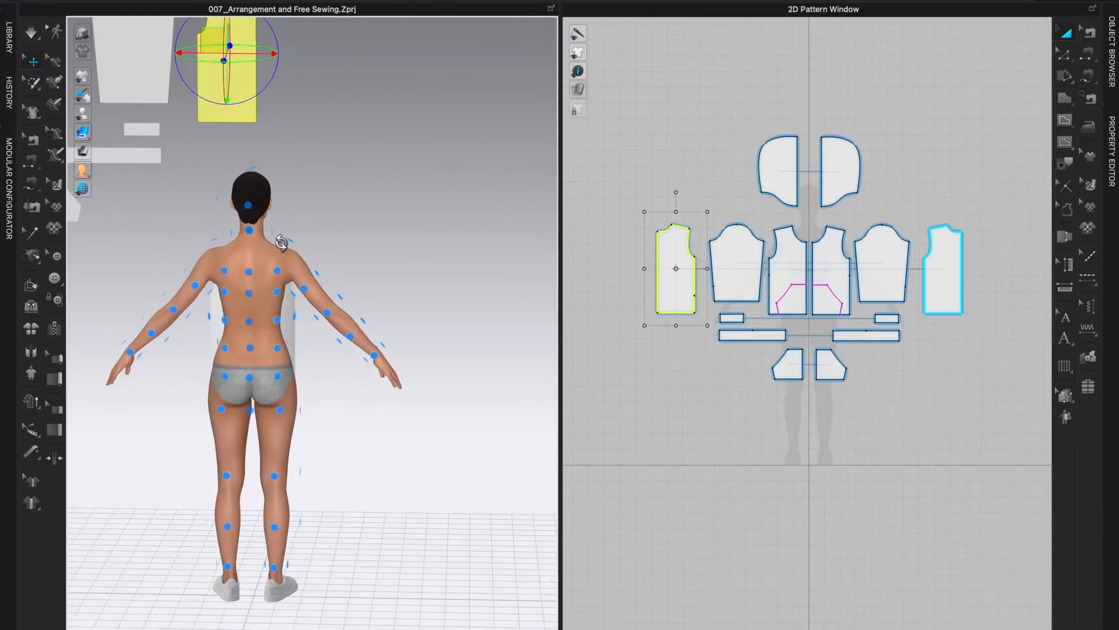
click(277, 321)
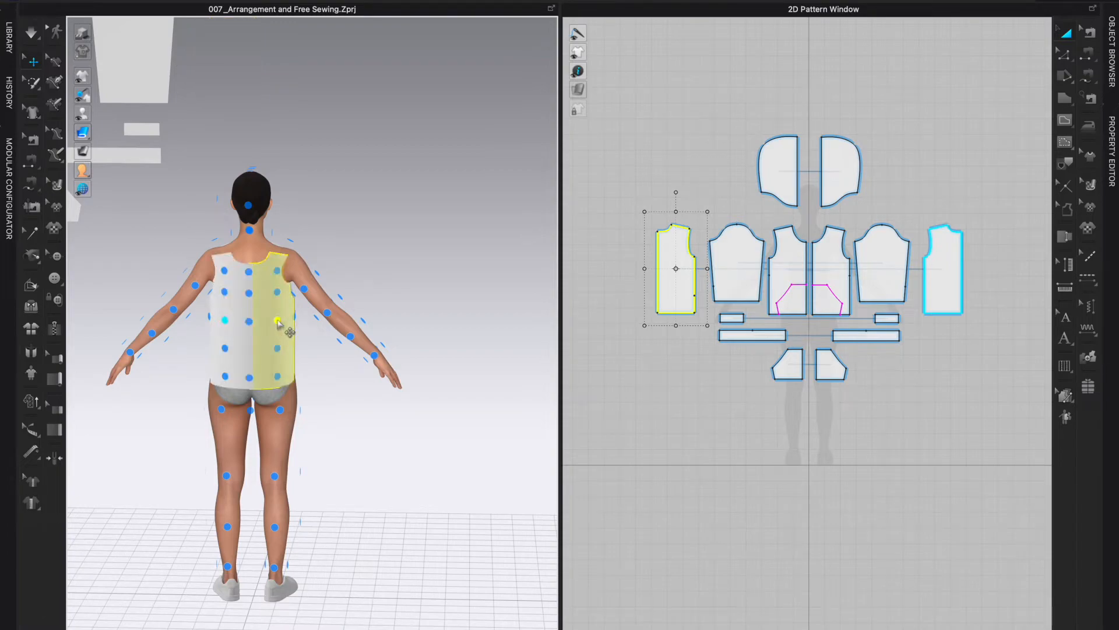
right_drag(378, 241, 217, 238)
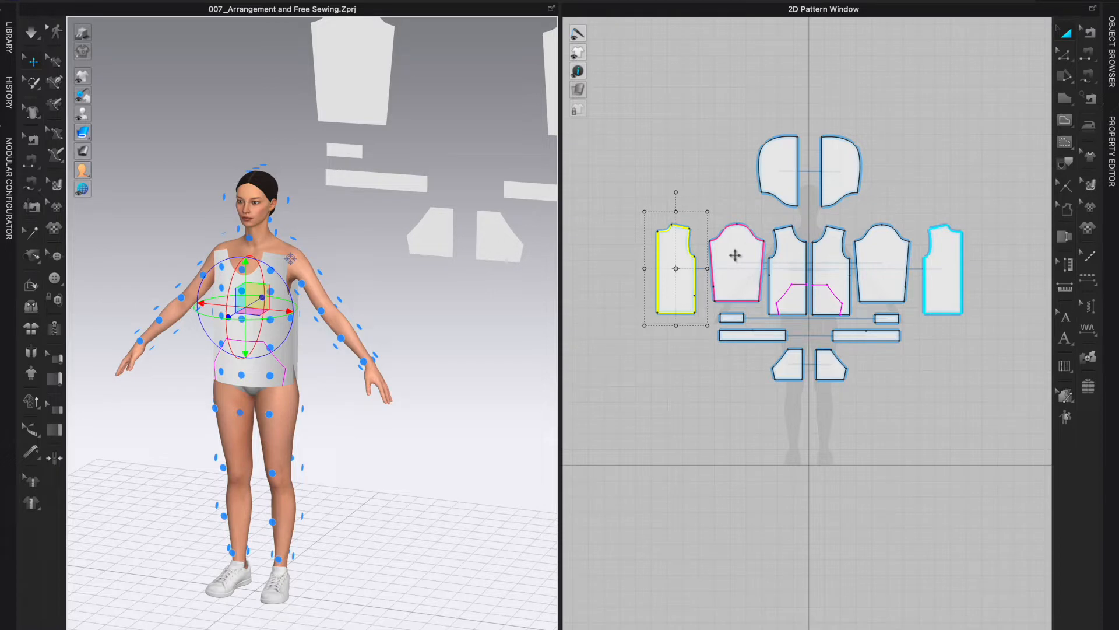
Step: Wrap the sleeve piece around the avatar's arm using the outer-arm arrangement point, and shift it slightly upward
click(735, 255)
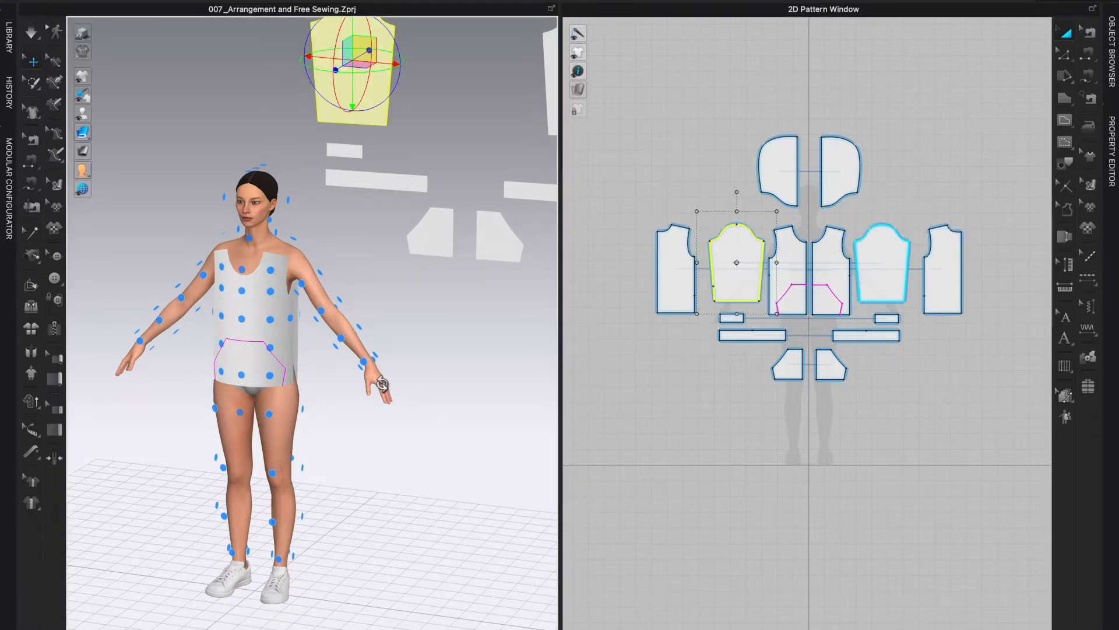
right_drag(382, 384, 475, 383)
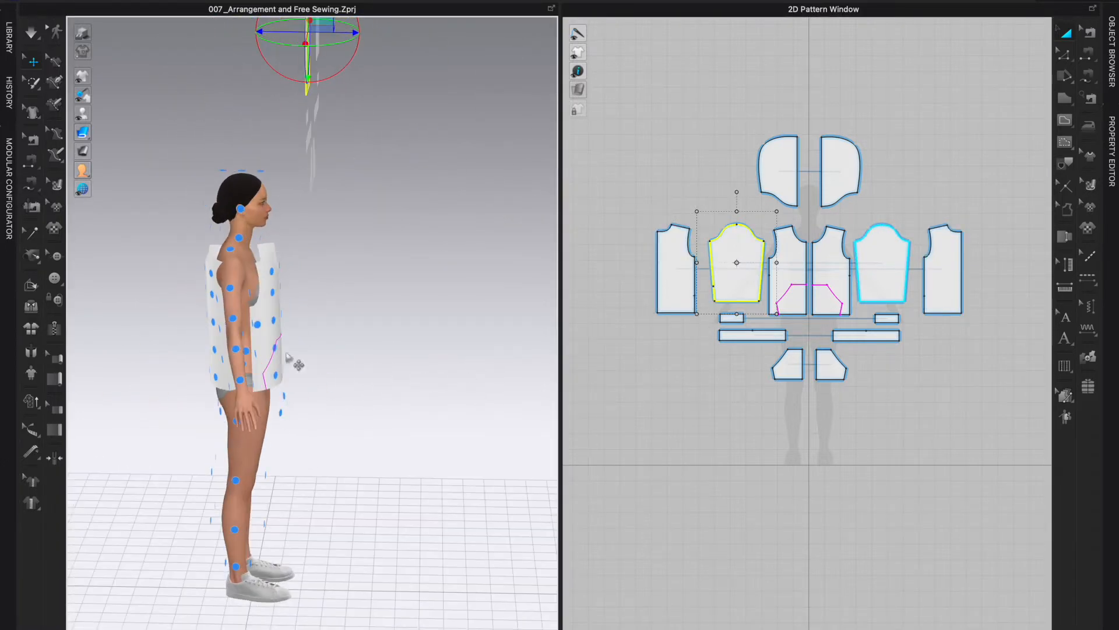
click(233, 324)
right_drag(437, 337, 387, 332)
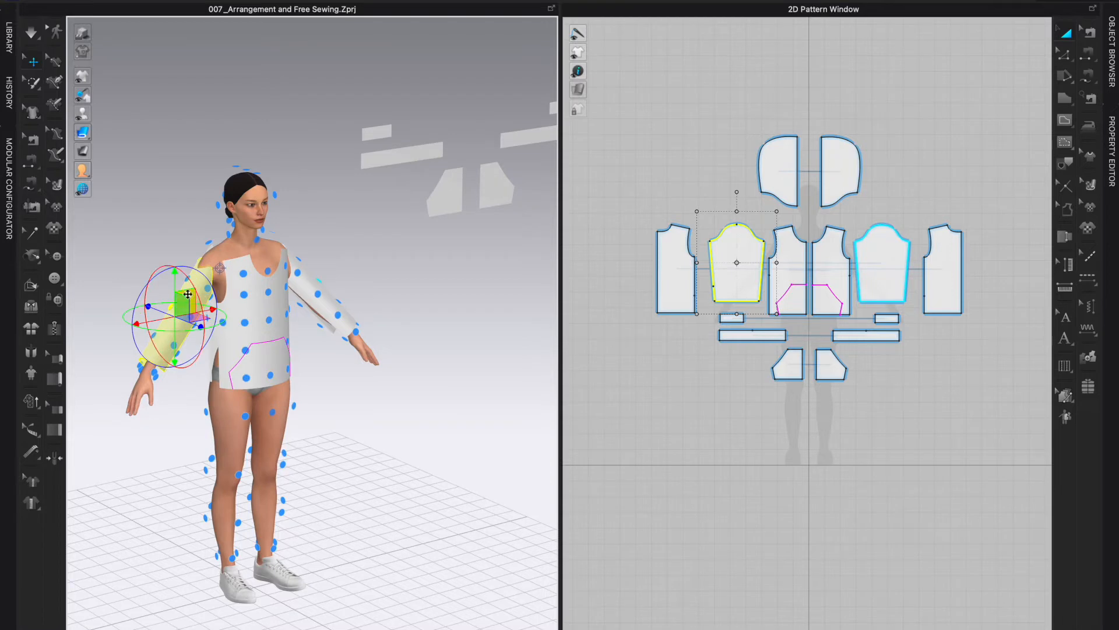
drag(174, 283, 174, 280)
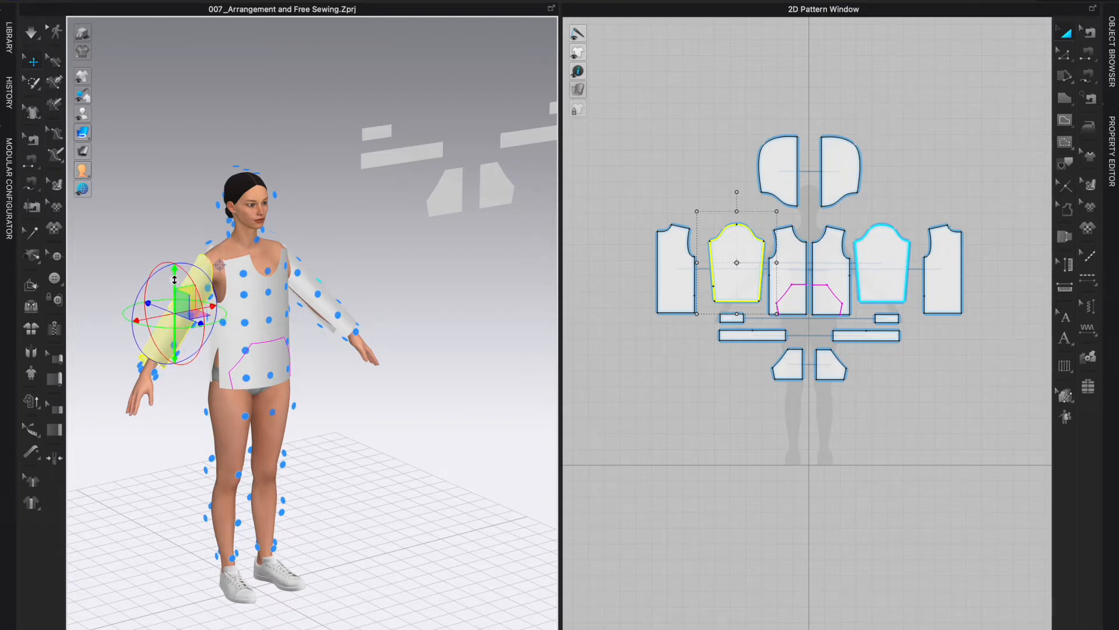
right_drag(440, 305, 413, 298)
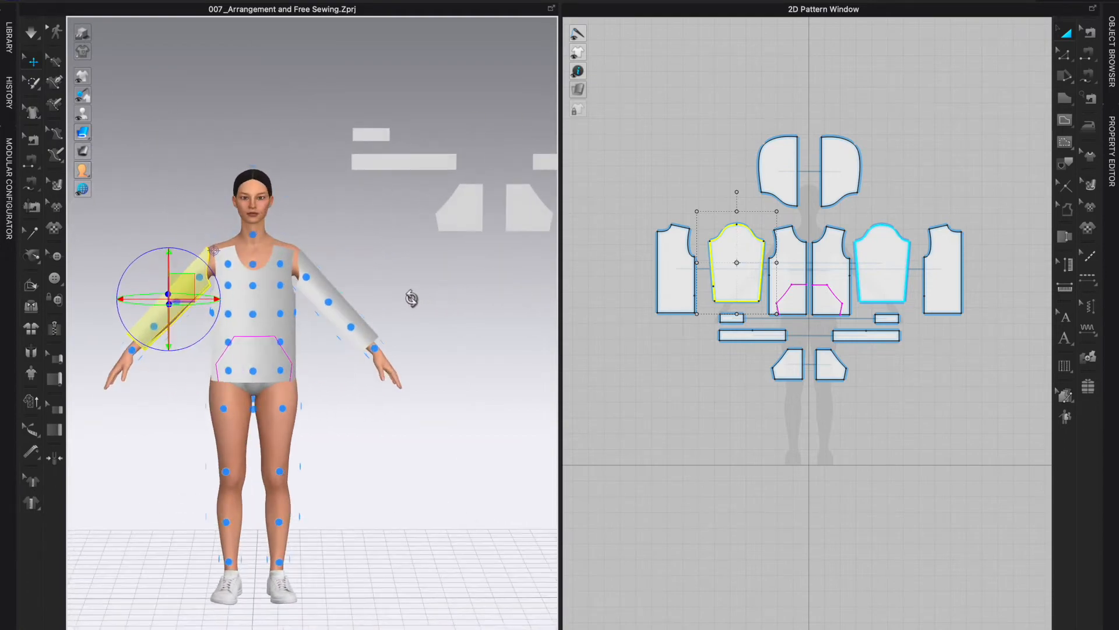
Step: Place the hood piece at the arrangement point on the side of the avatar's head and hide the arrangement points
click(836, 170)
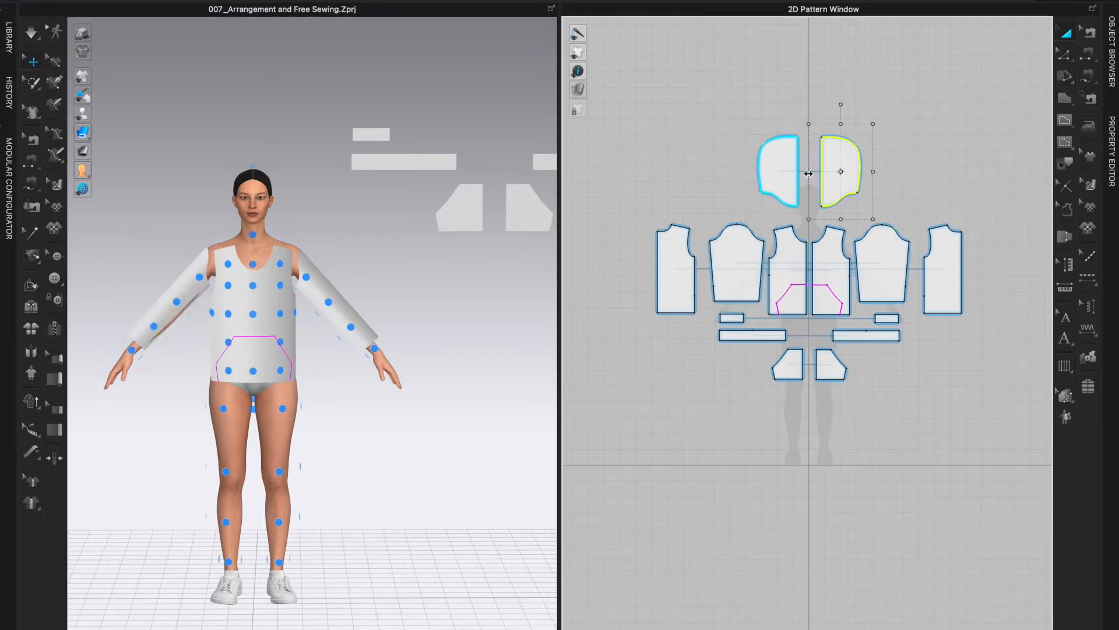
right_drag(368, 235, 295, 238)
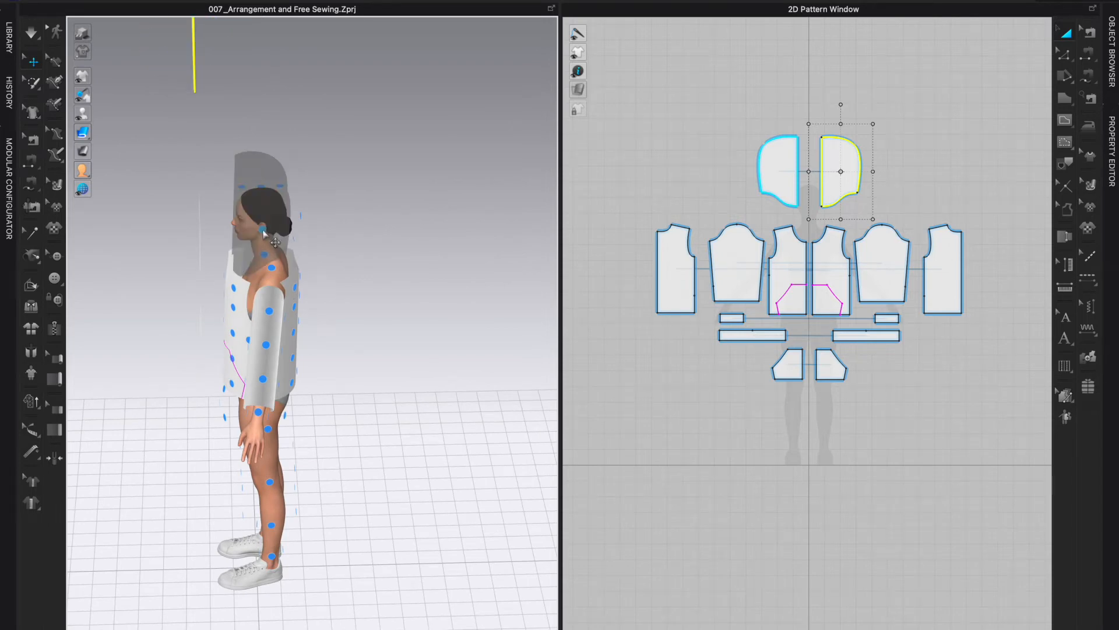
click(265, 233)
right_drag(175, 239, 227, 207)
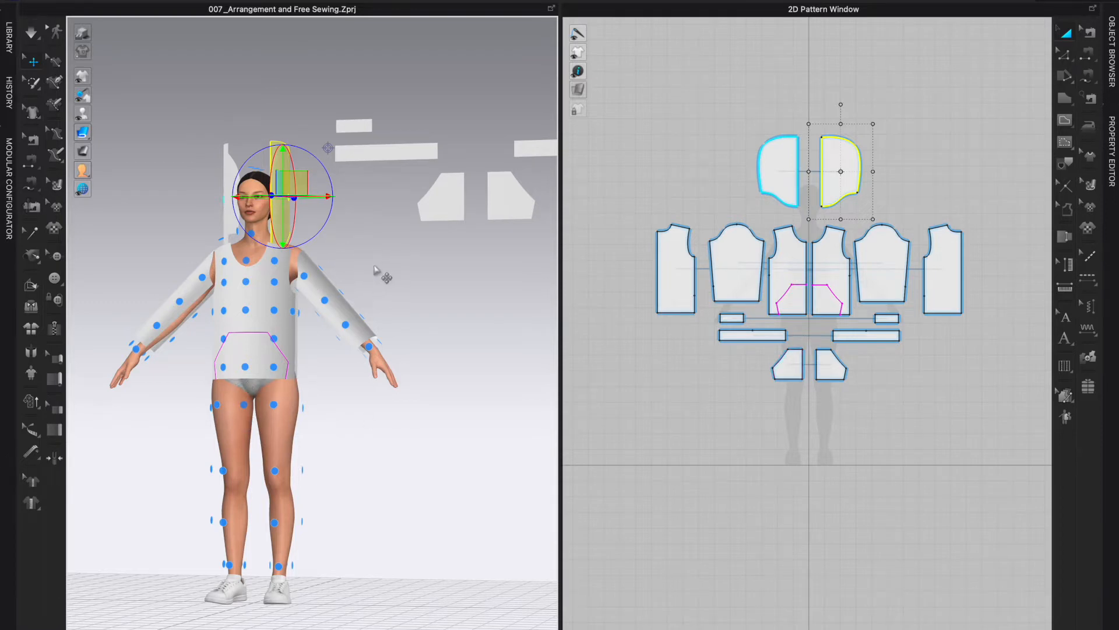
scroll(382, 273, down, 2)
middle_drag(373, 293, 396, 261)
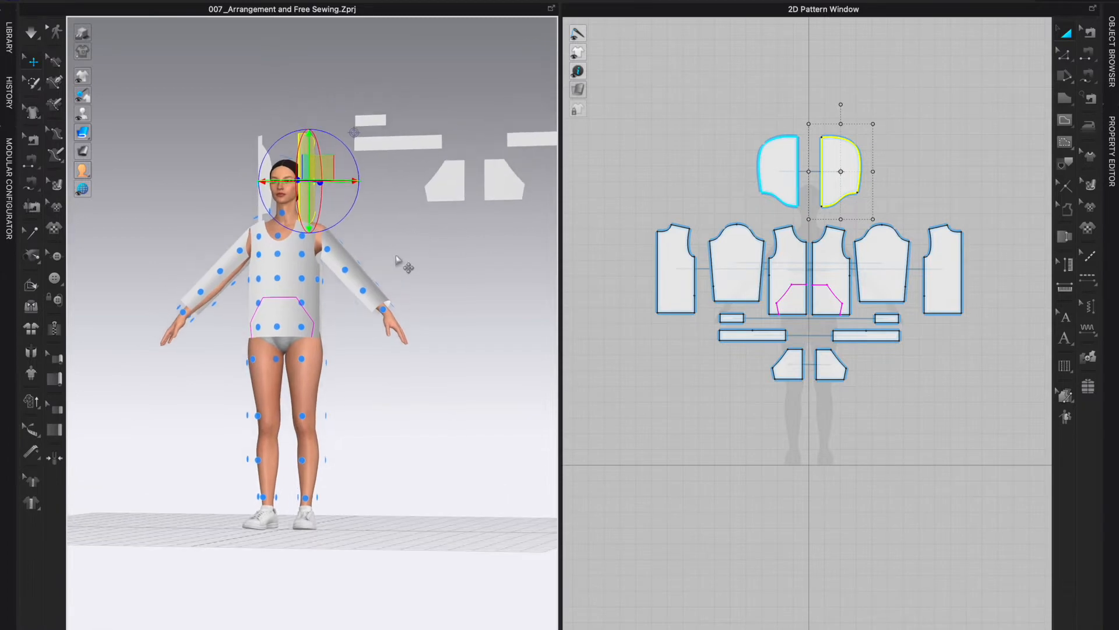
click(377, 368)
mouse_move(337, 336)
right_down()
mouse_move(369, 333)
mouse_move(332, 338)
right_up()
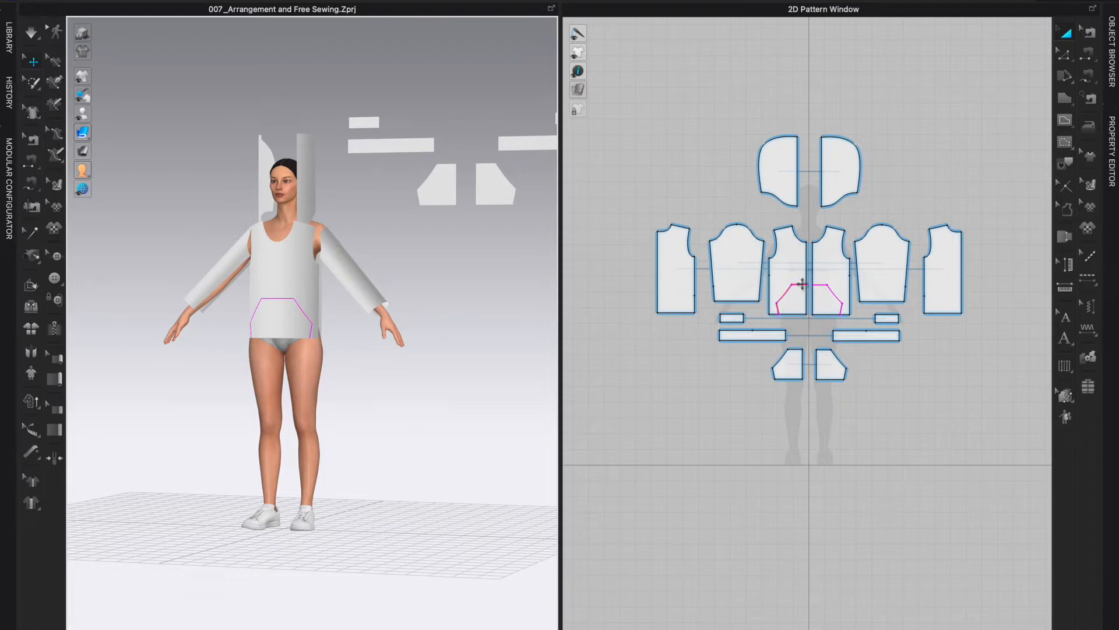
mouse_move(794, 369)
mouse_down()
mouse_move(795, 307)
mouse_move(791, 370)
mouse_up()
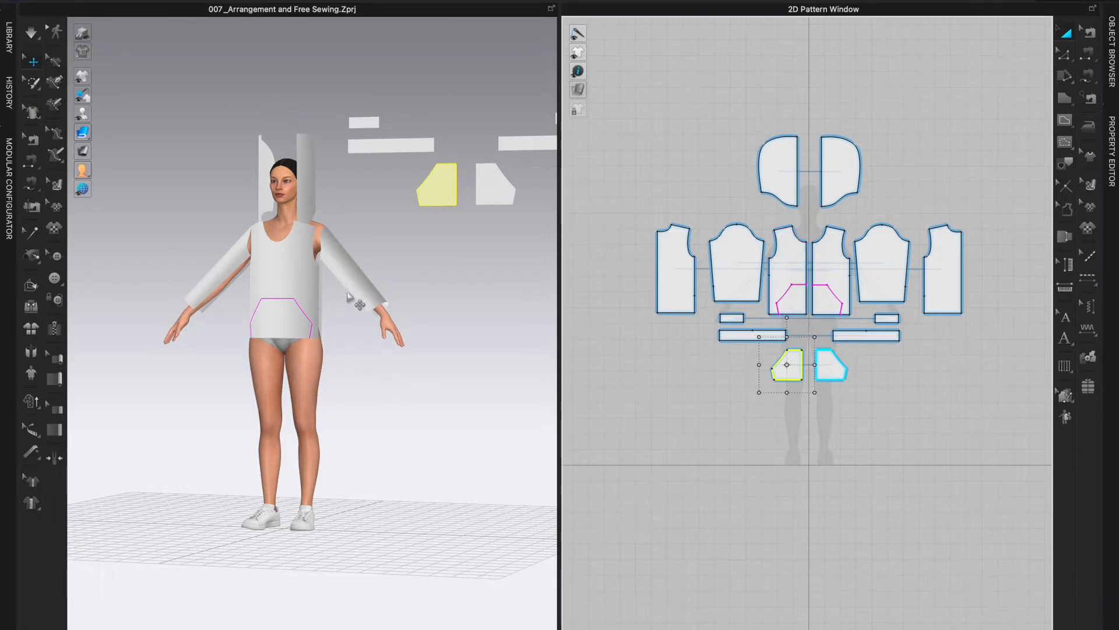
mouse_move(340, 320)
right_down()
mouse_move(370, 320)
mouse_move(358, 332)
right_up()
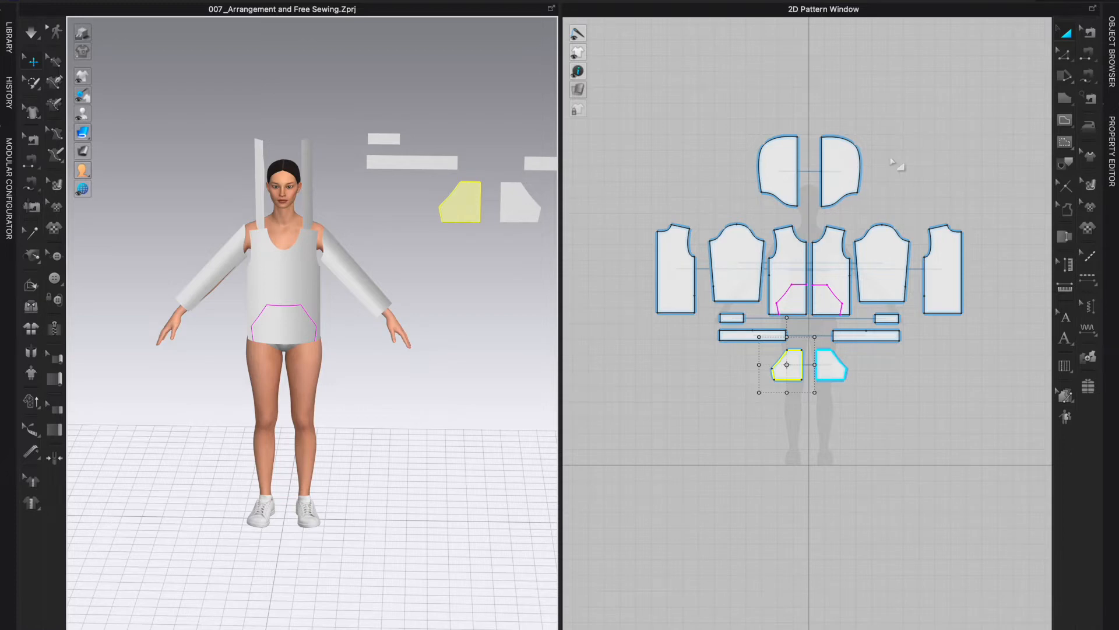
Step: Sew the outer curved edges of the two hood pieces together with Segment Sewing and check the seam in 3D
scroll(851, 178, up, 2)
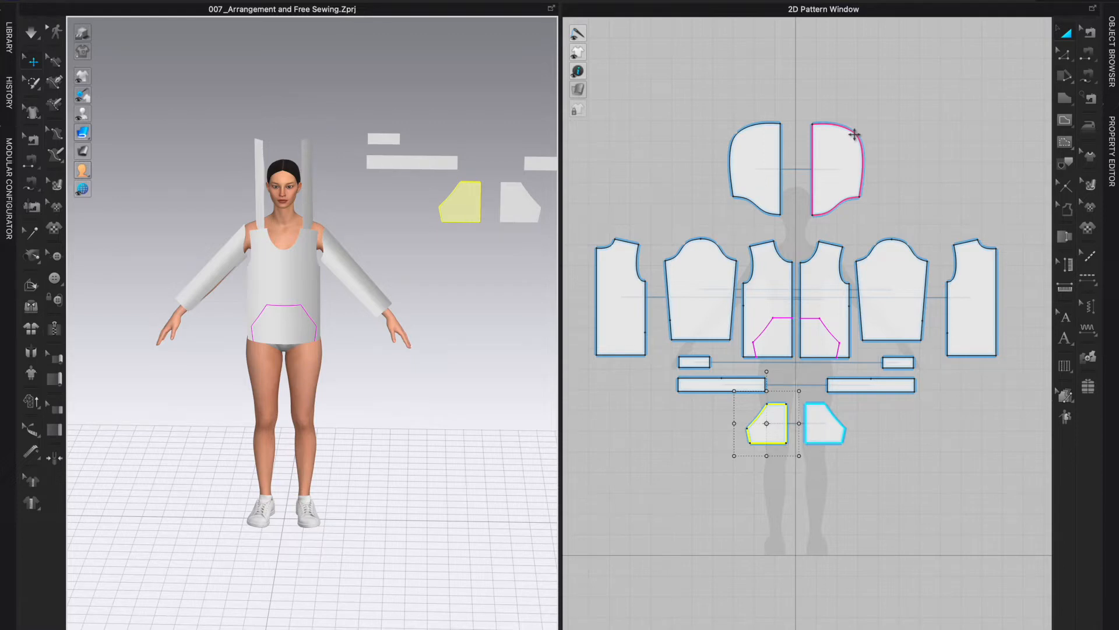
click(1088, 56)
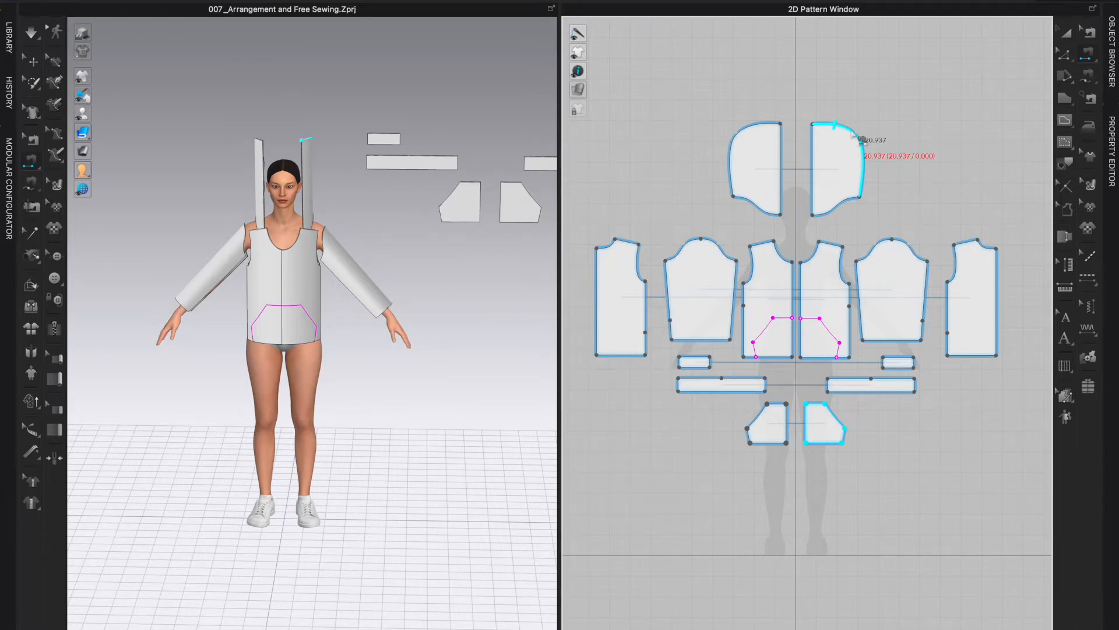
click(749, 140)
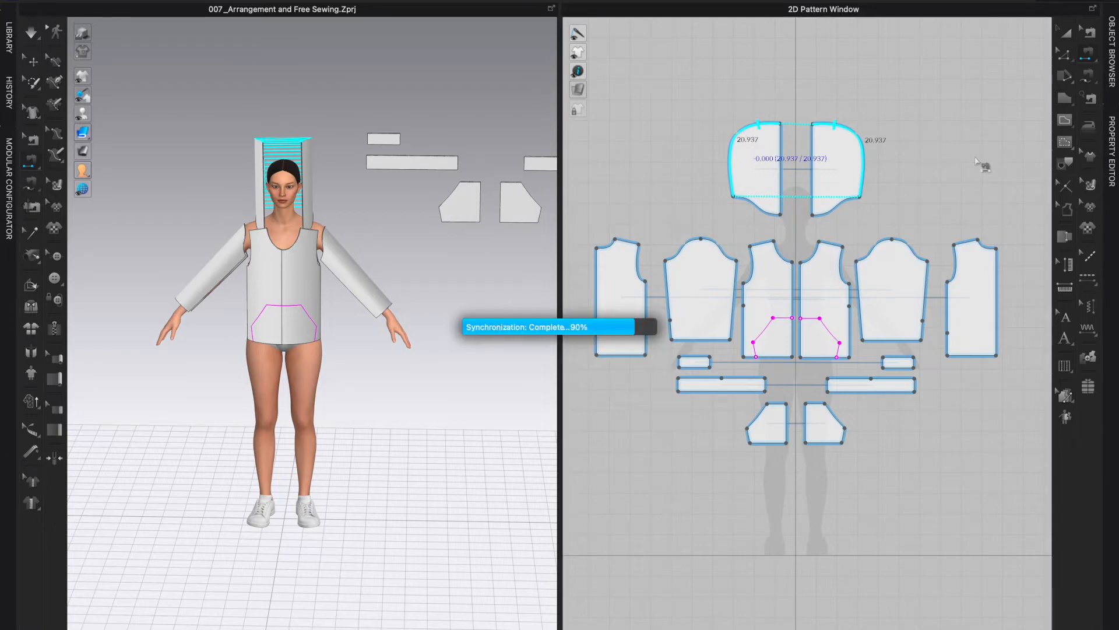
right_drag(365, 233, 221, 228)
right_drag(229, 225, 343, 221)
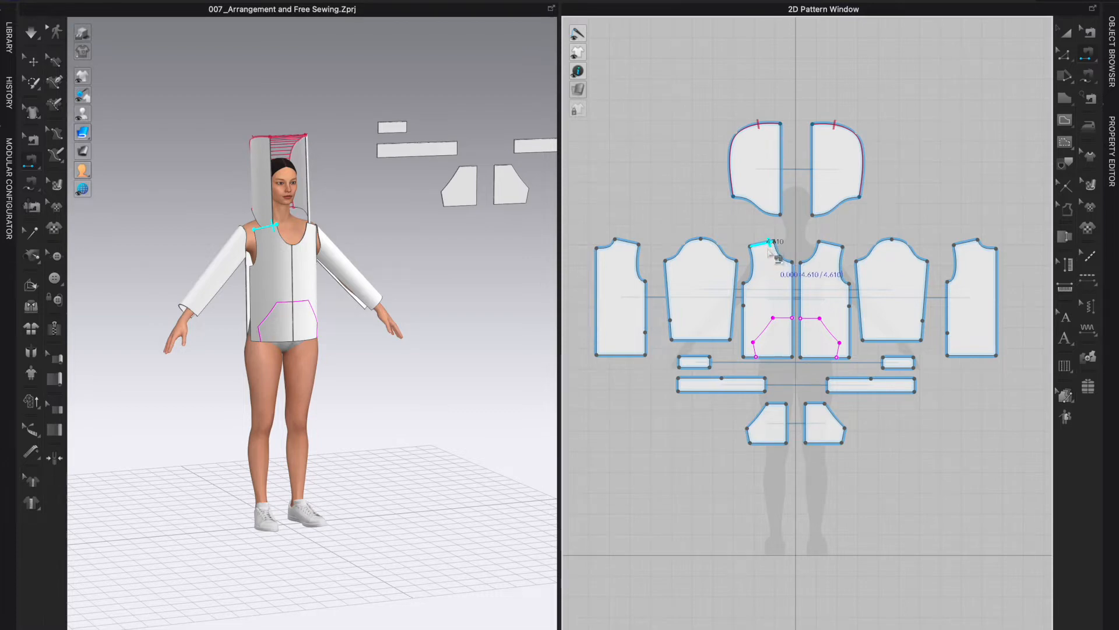
Step: Sew the front bodice's shoulder edge to the matching back bodice shoulder edge, starting from the neck end on both
scroll(769, 241, up, 5)
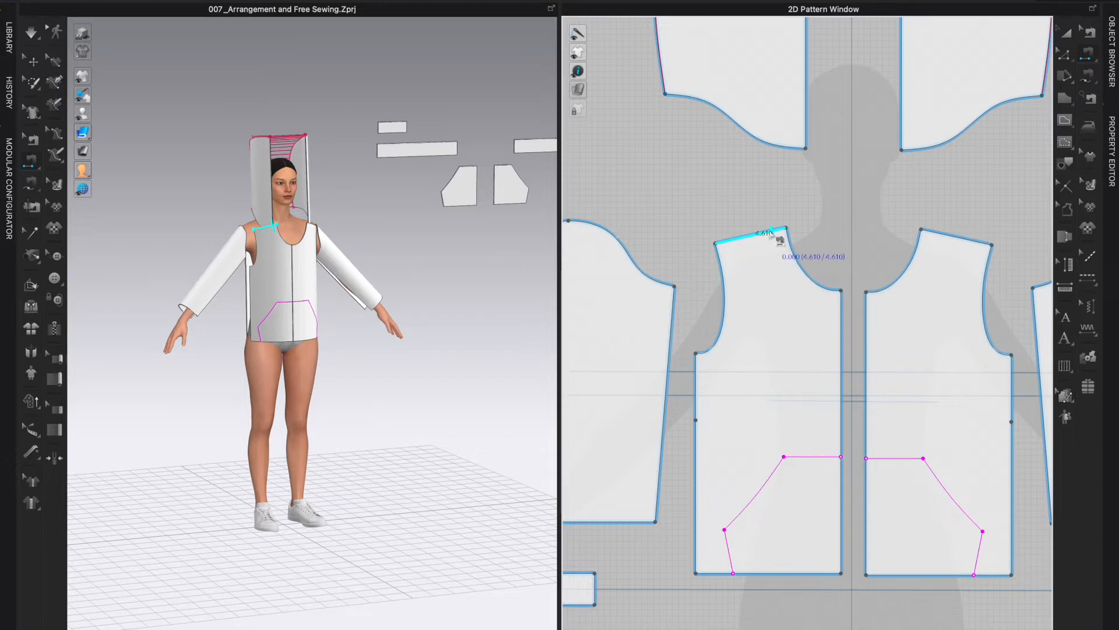
click(780, 233)
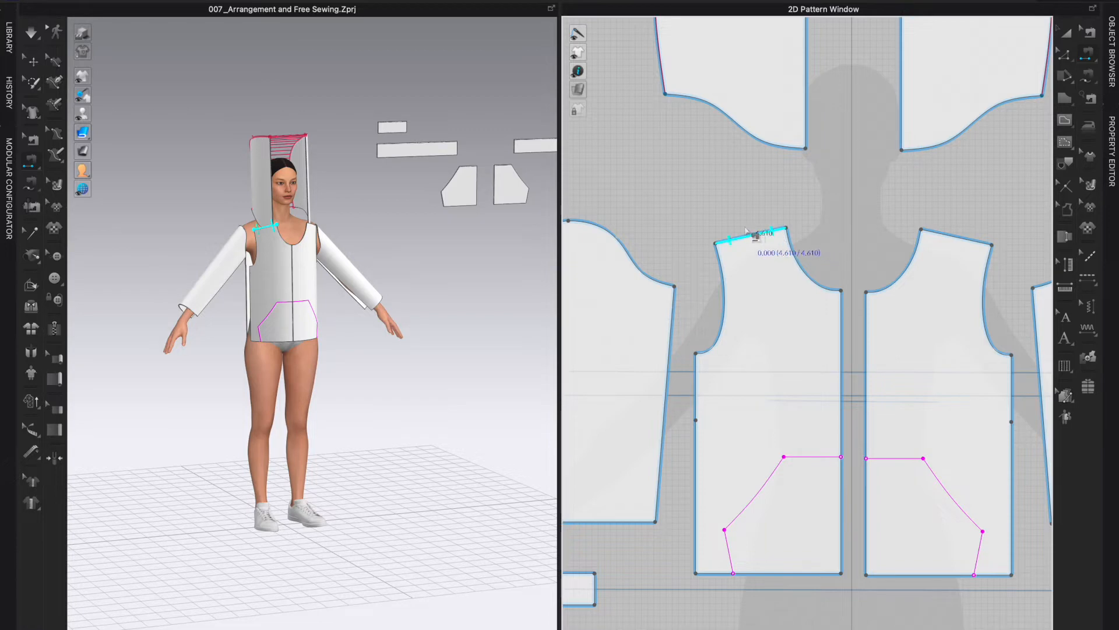
middle_drag(731, 225, 863, 183)
scroll(904, 265, down, 3)
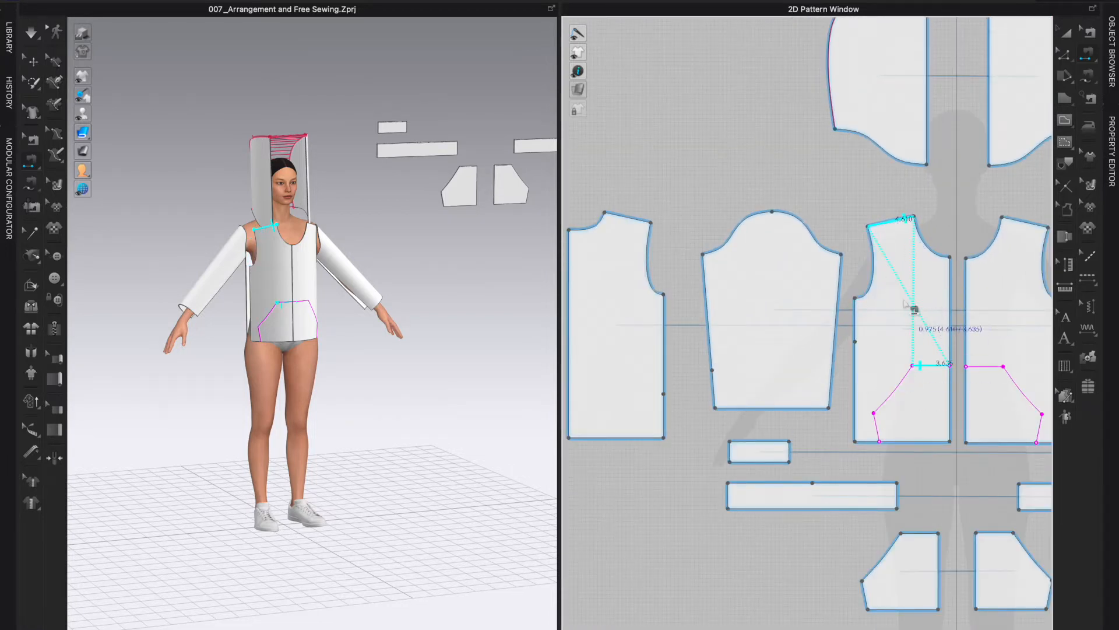
click(625, 216)
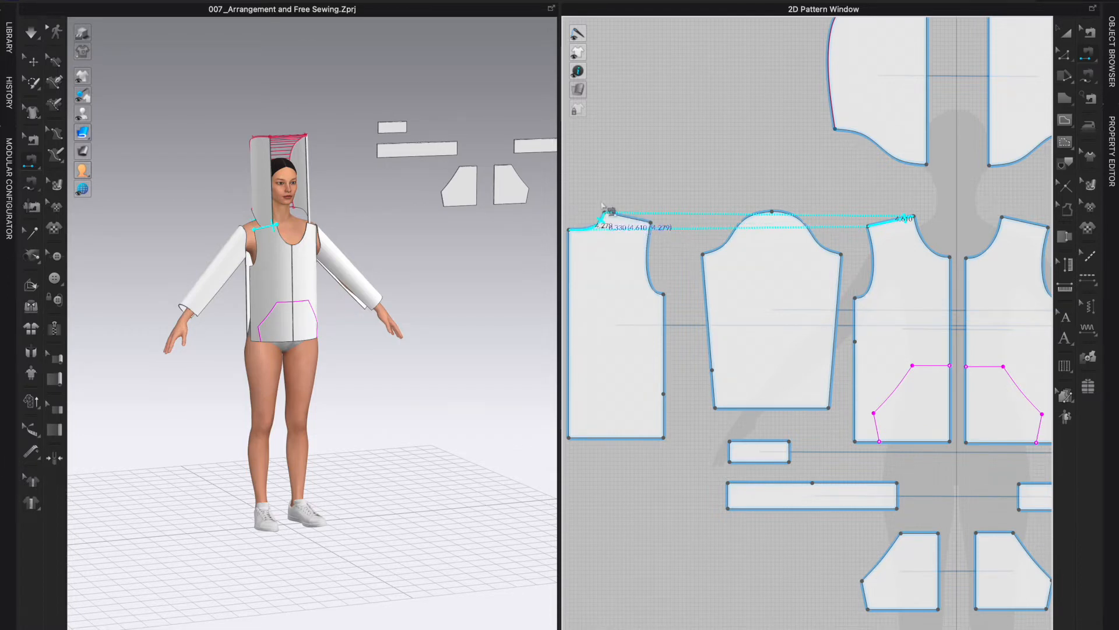
click(620, 220)
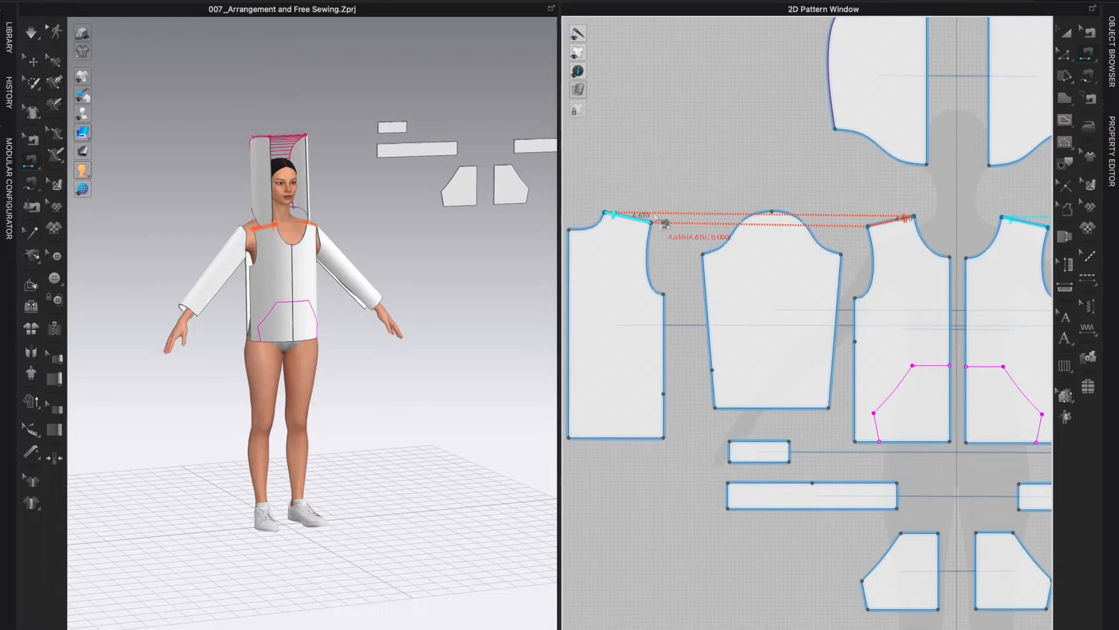
click(629, 223)
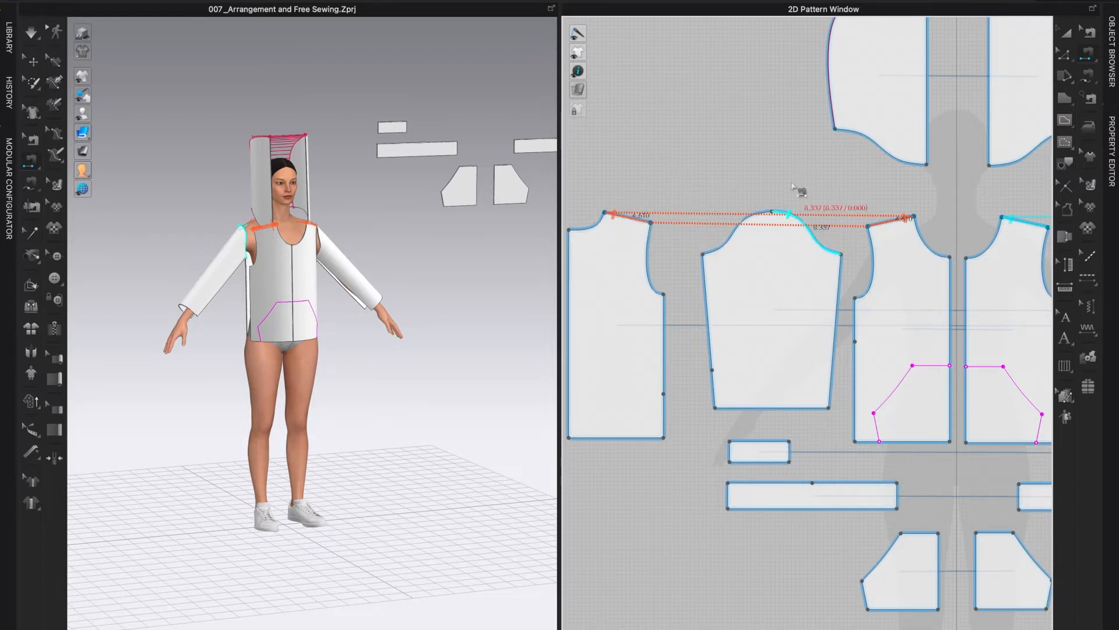
Step: Sew the centre back edges of the two outermost back bodice pieces together
scroll(729, 169, down, 4)
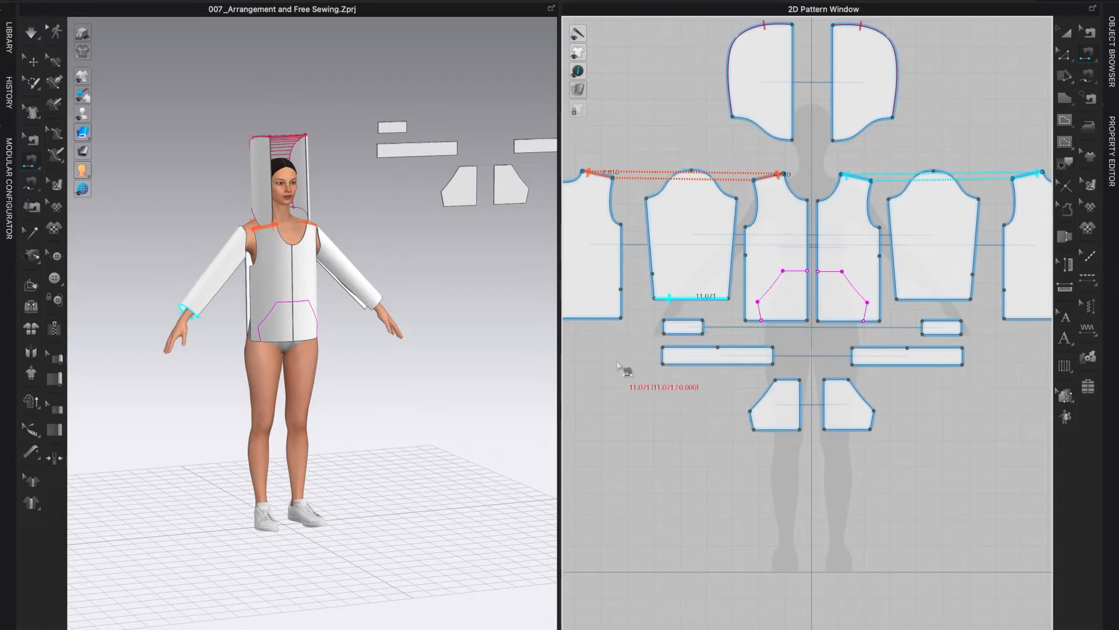
right_drag(620, 366, 632, 336)
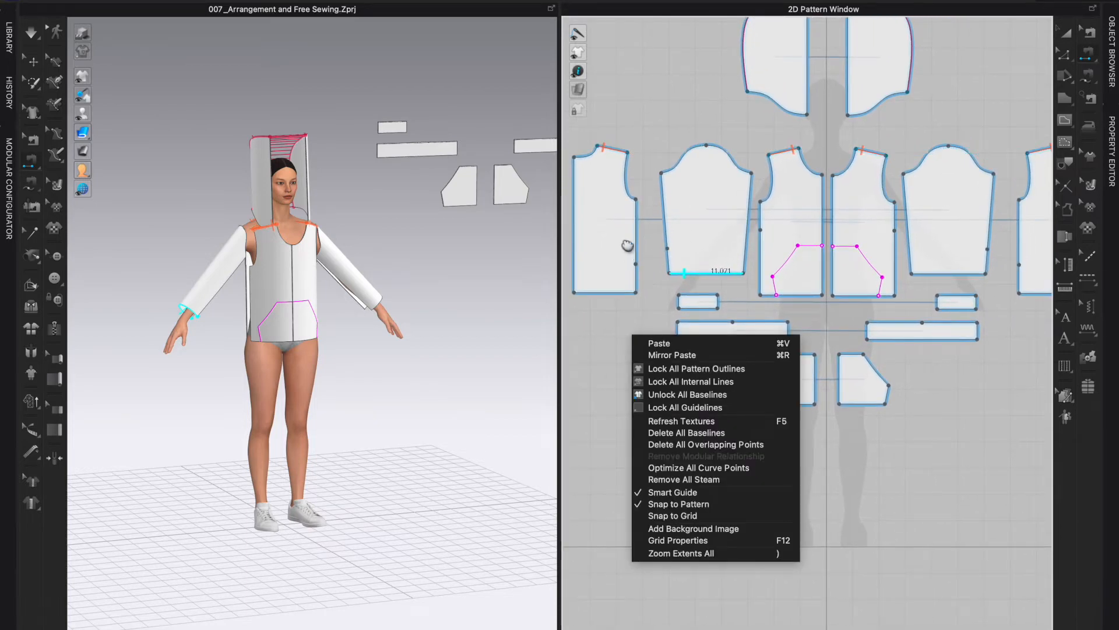
click(607, 358)
scroll(650, 220, down, 2)
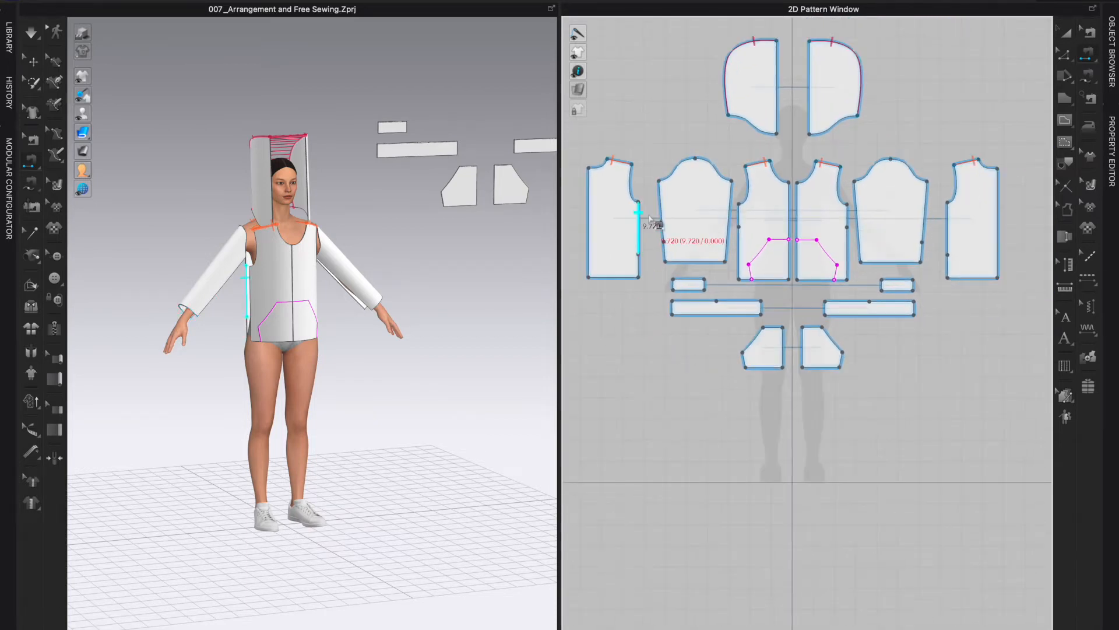
click(589, 195)
click(998, 195)
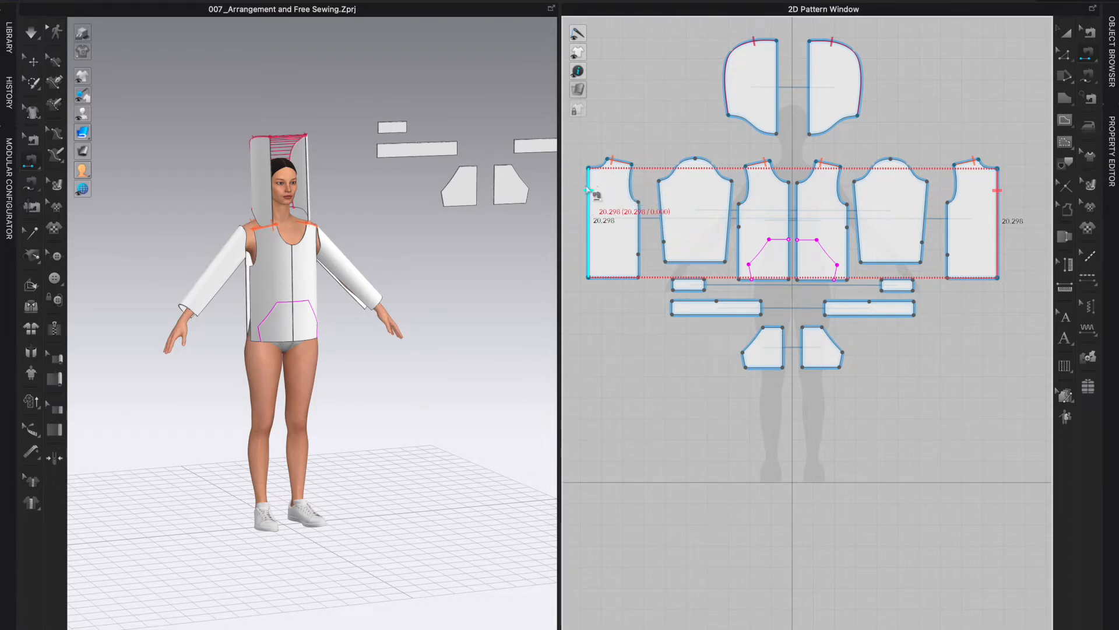
click(589, 191)
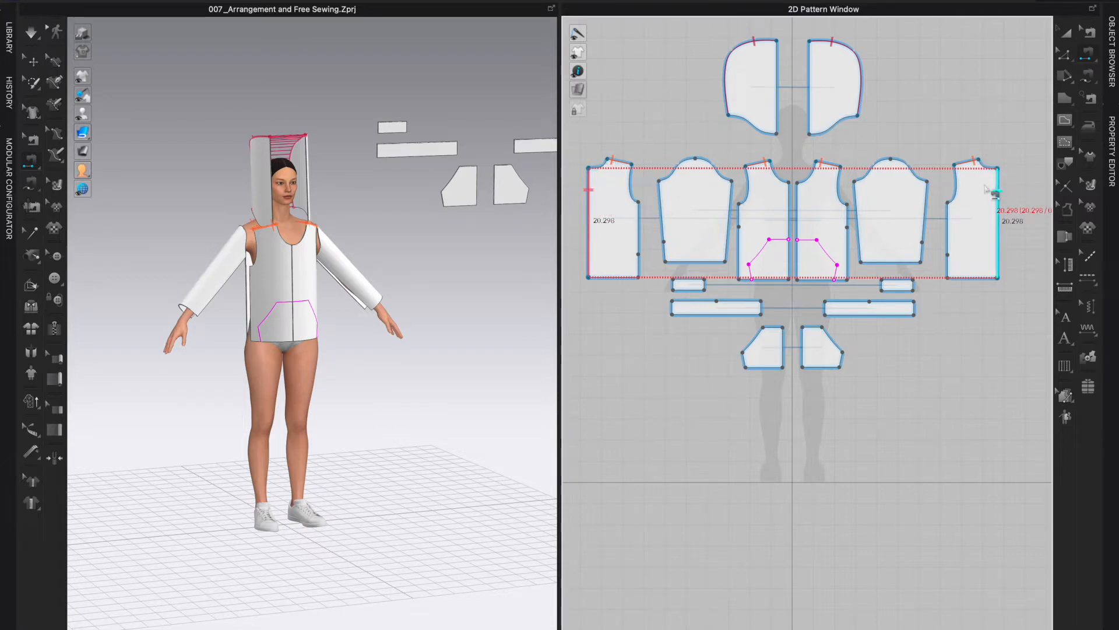
click(996, 191)
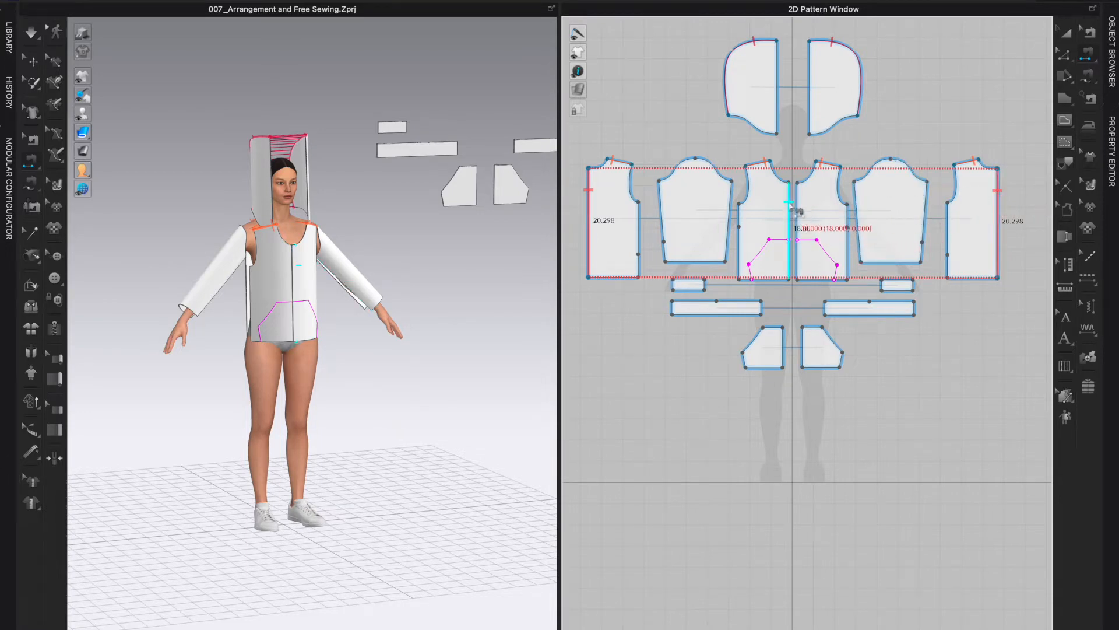
Step: Sew the centre front edges of the two front bodice pieces together
click(790, 204)
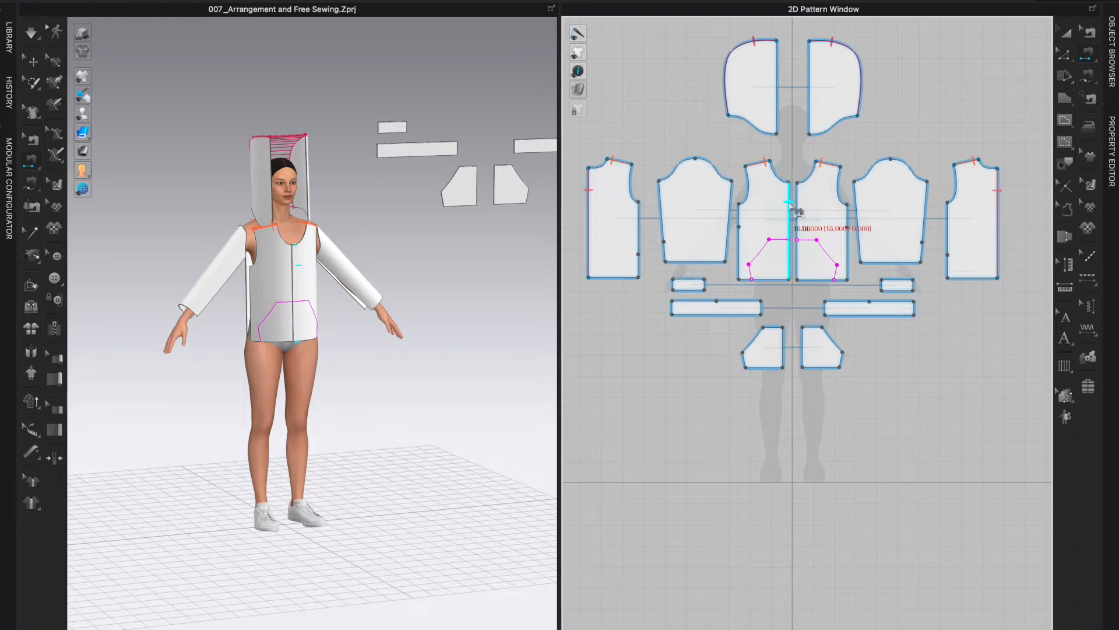
click(800, 205)
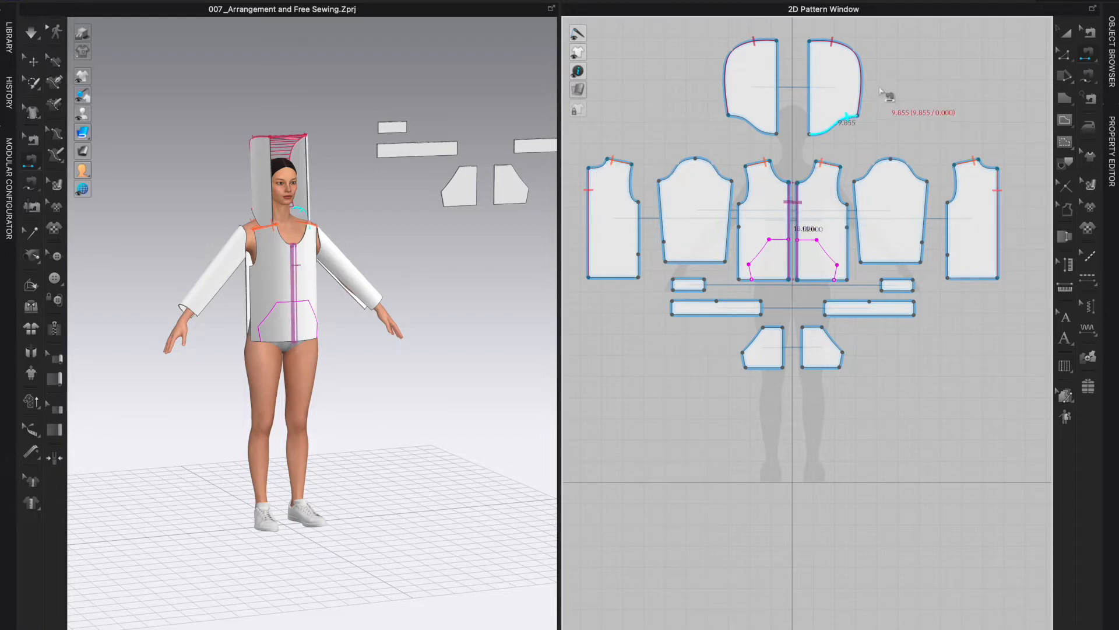
mouse_move(404, 337)
right_down()
mouse_move(355, 330)
mouse_move(375, 325)
mouse_move(387, 338)
right_up()
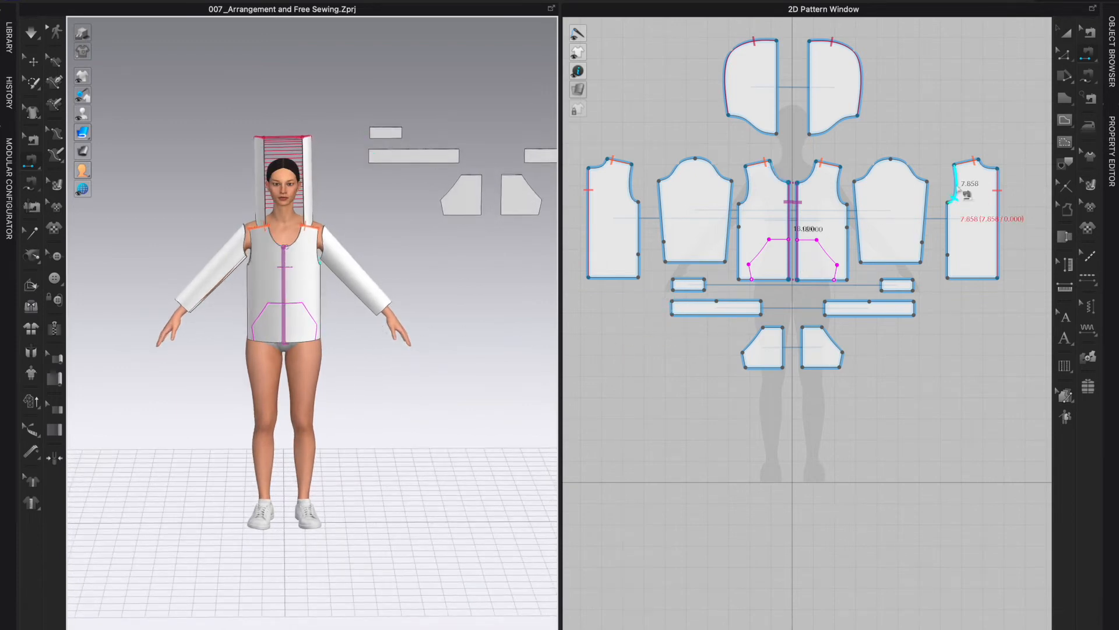
Step: Sew the sleeve's two long underarm edges together with Free Sewing, from the underarm corners down to the hem corners
click(1095, 60)
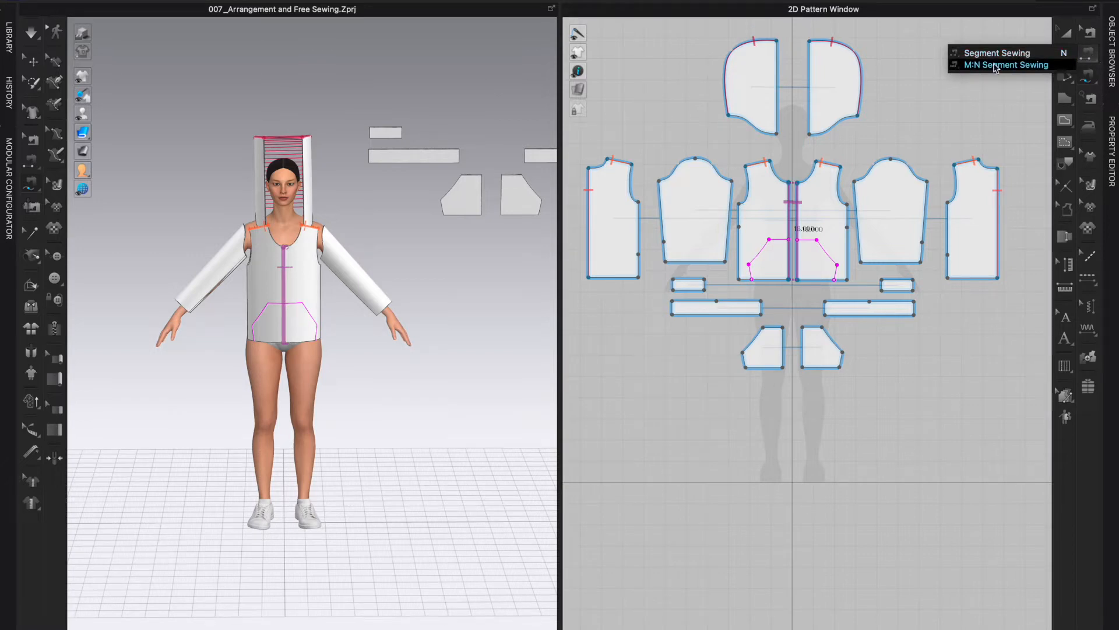
click(1089, 58)
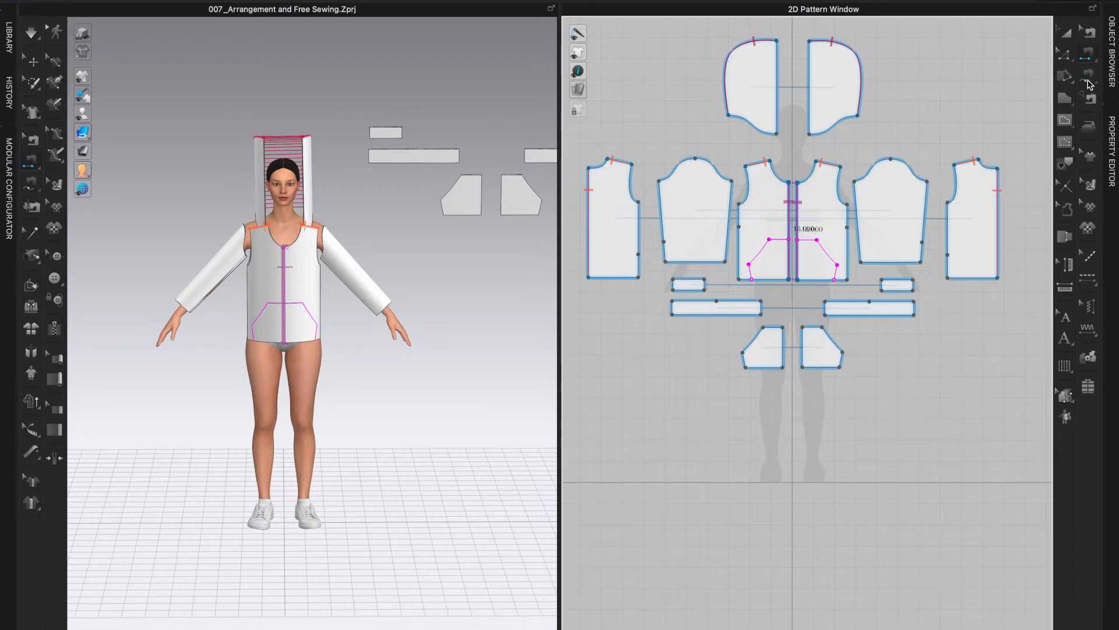
click(1090, 80)
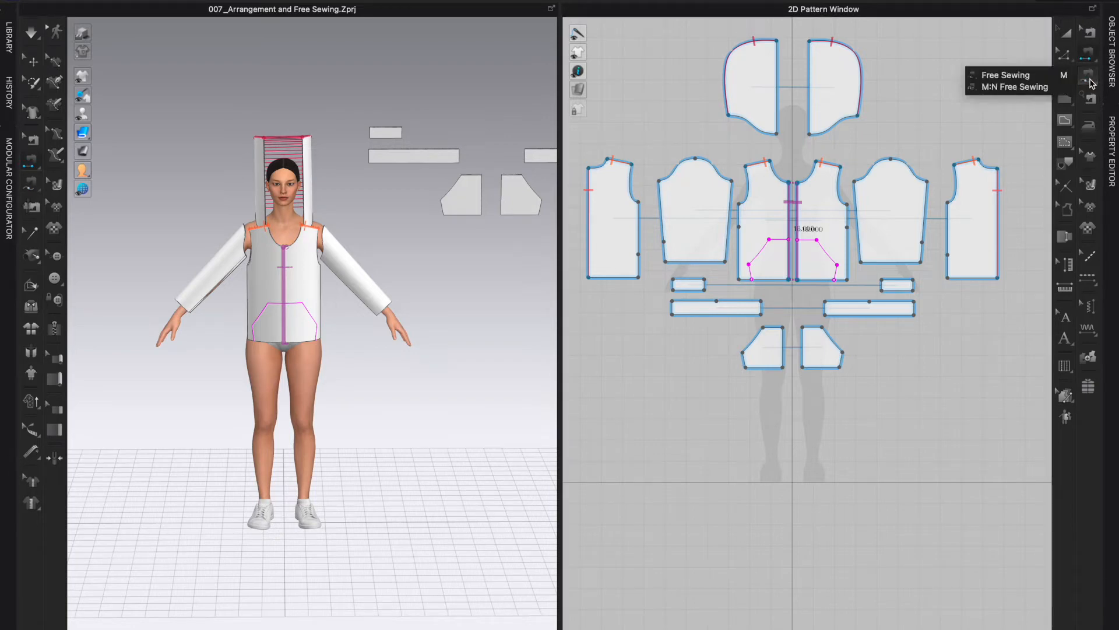
click(1014, 77)
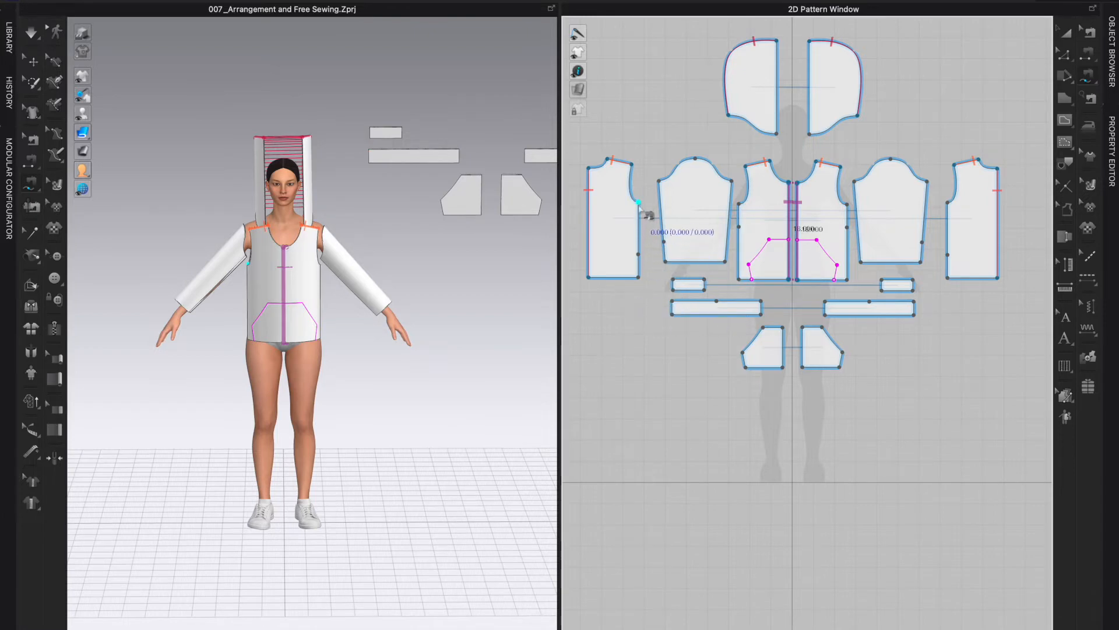
scroll(642, 283, up, 3)
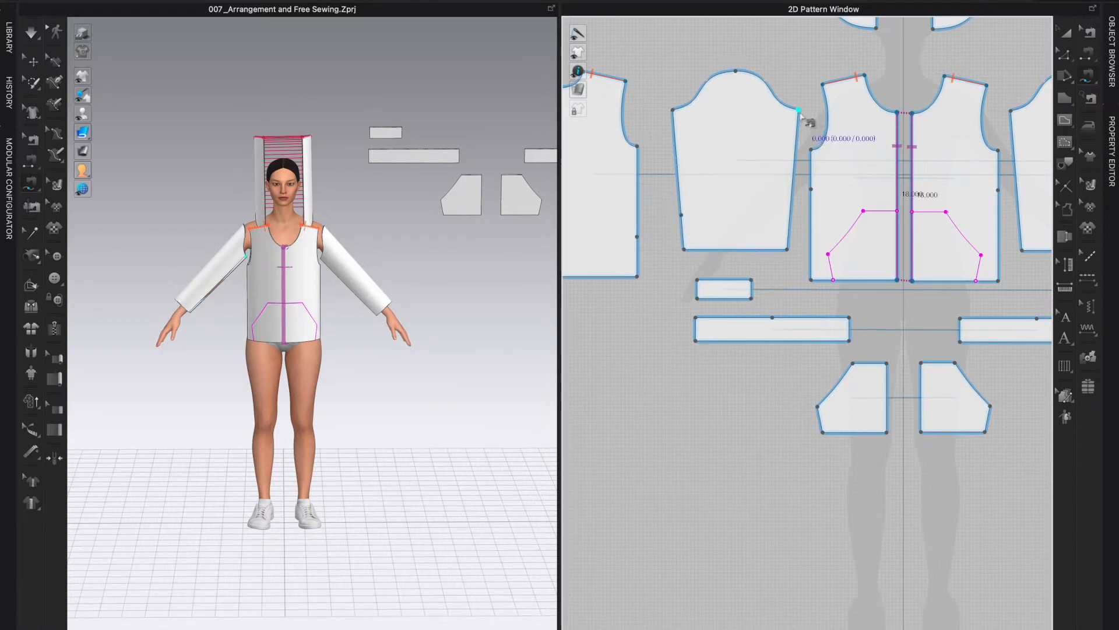
click(800, 110)
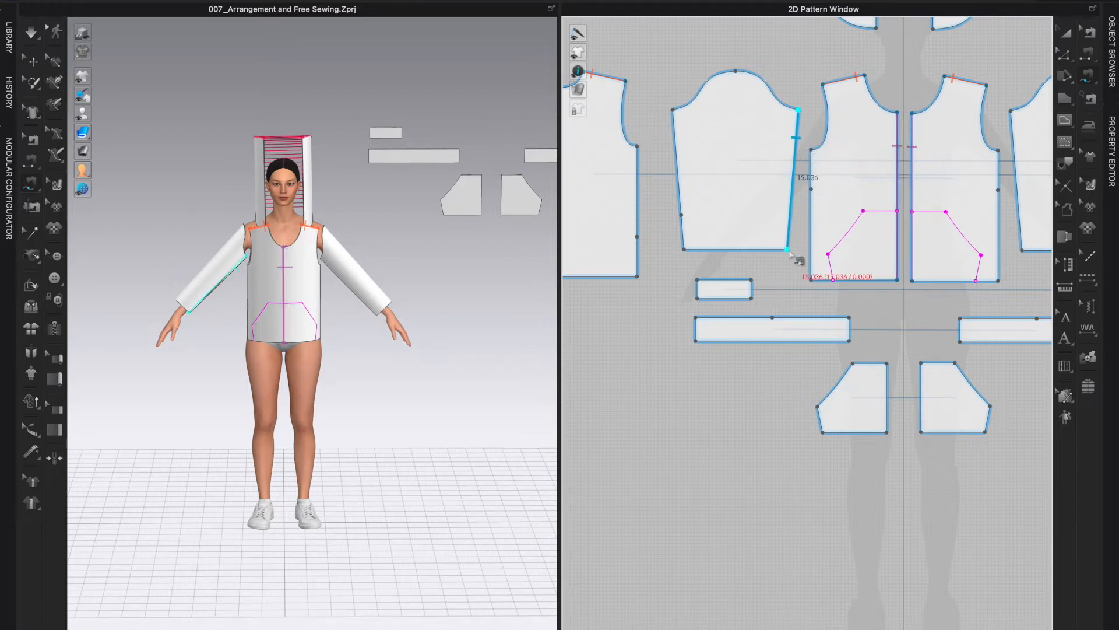
click(788, 249)
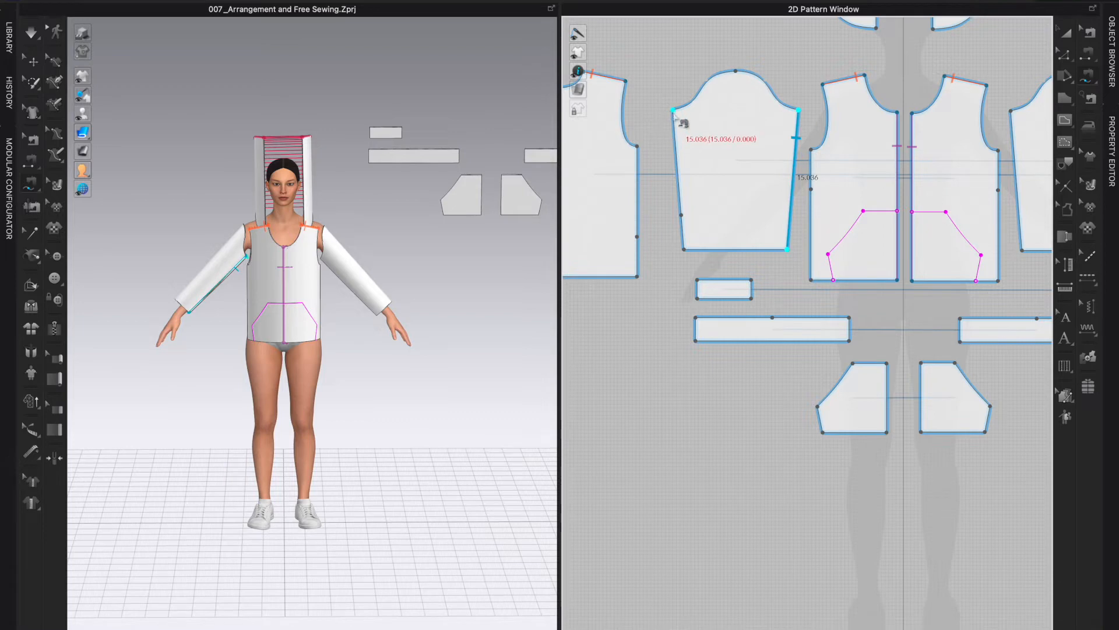
click(673, 110)
click(684, 249)
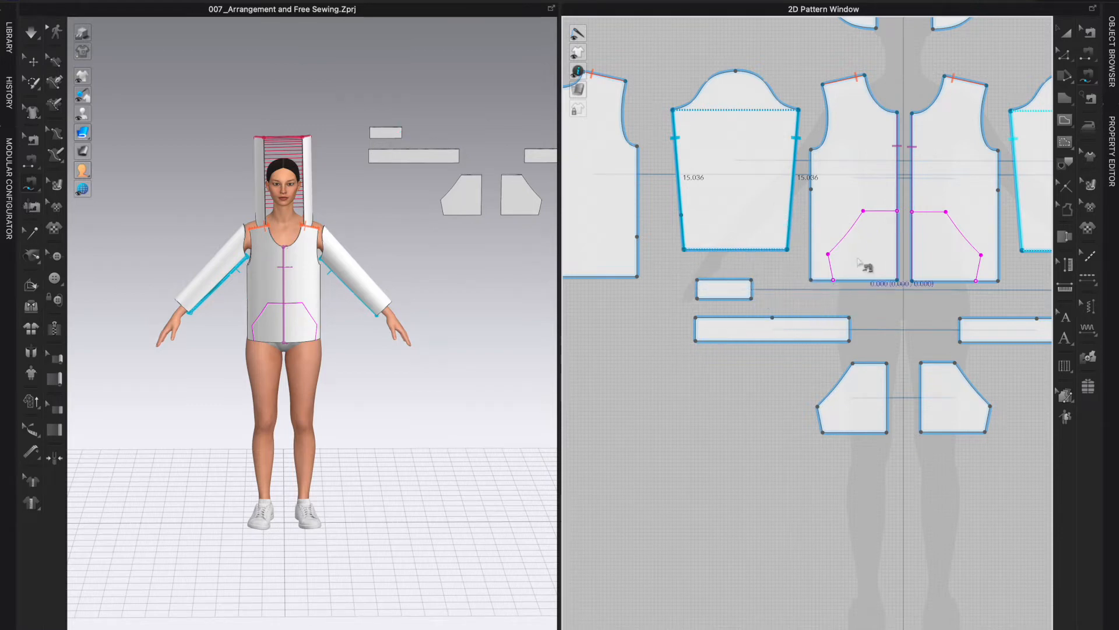
scroll(881, 202, down, 2)
middle_drag(903, 313, 813, 336)
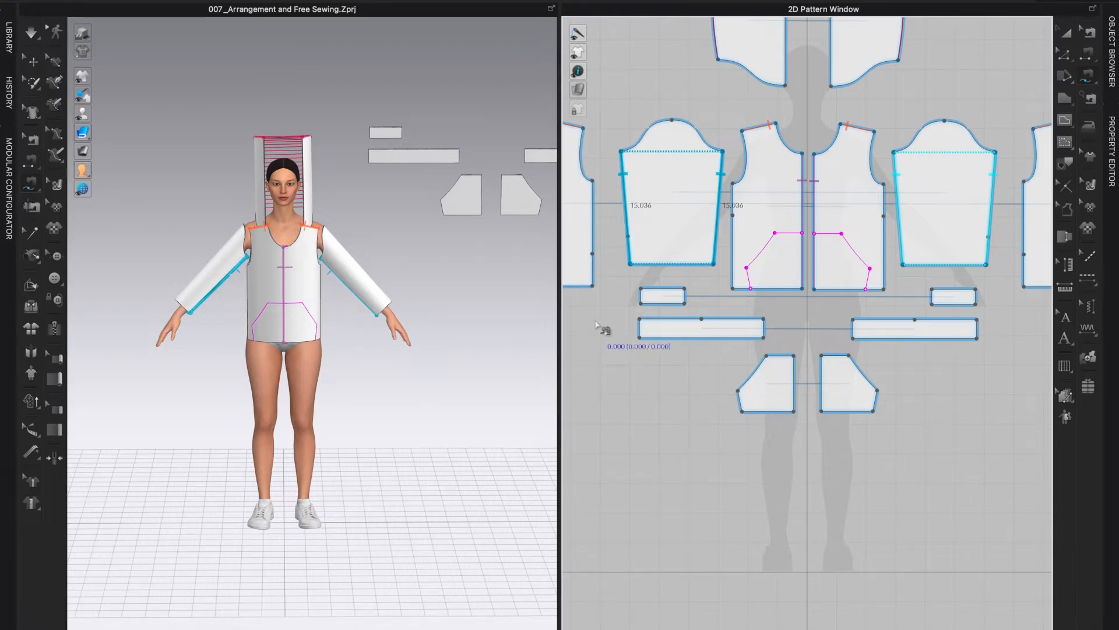
Step: Sew the front bodice's side edge to the matching back bodice side edge with Free Sewing, from underarm down to hem
scroll(600, 327, down, 3)
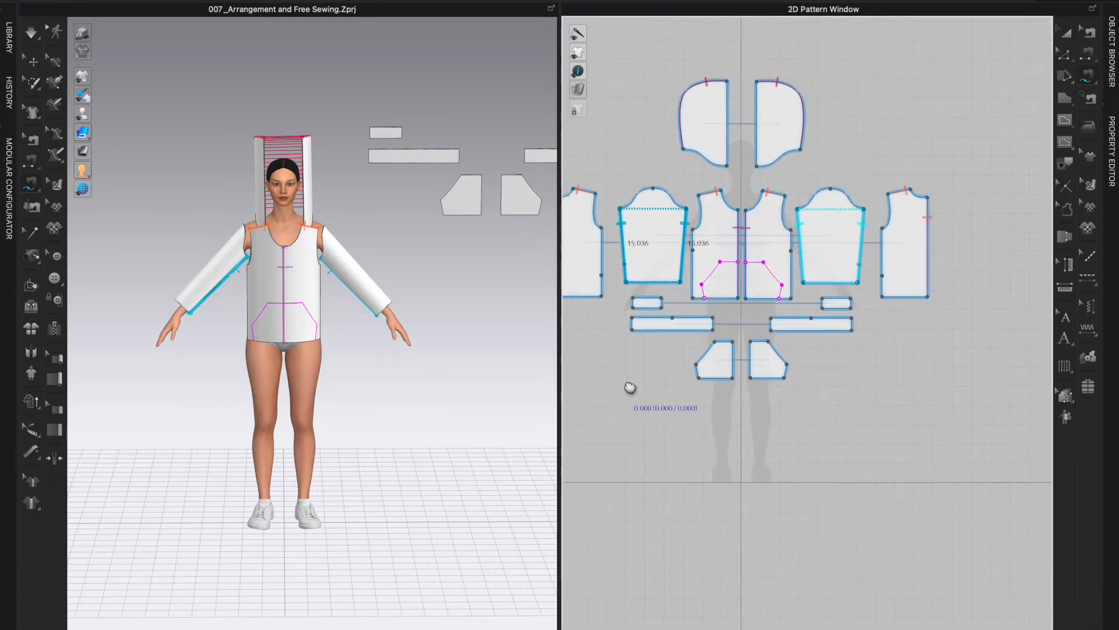
middle_drag(629, 387, 697, 388)
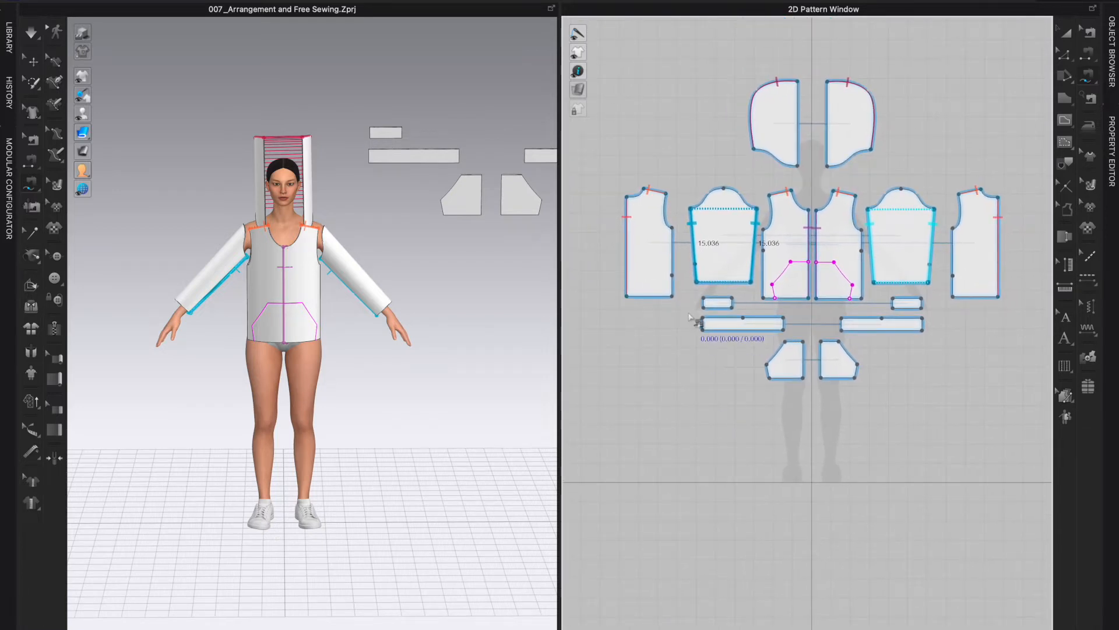
scroll(682, 274, up, 2)
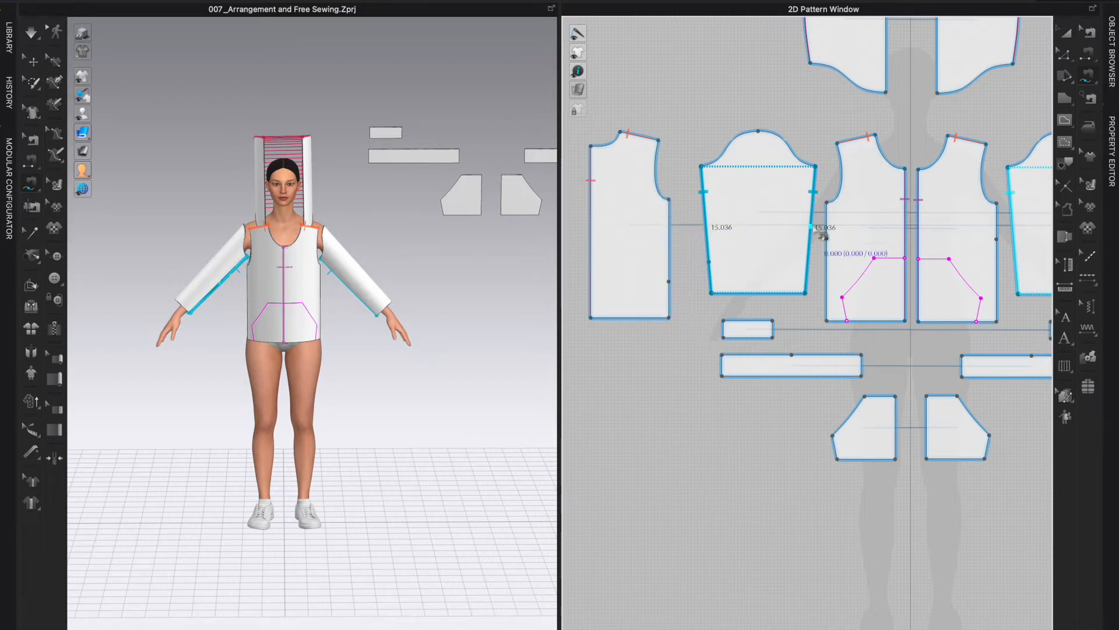
click(829, 206)
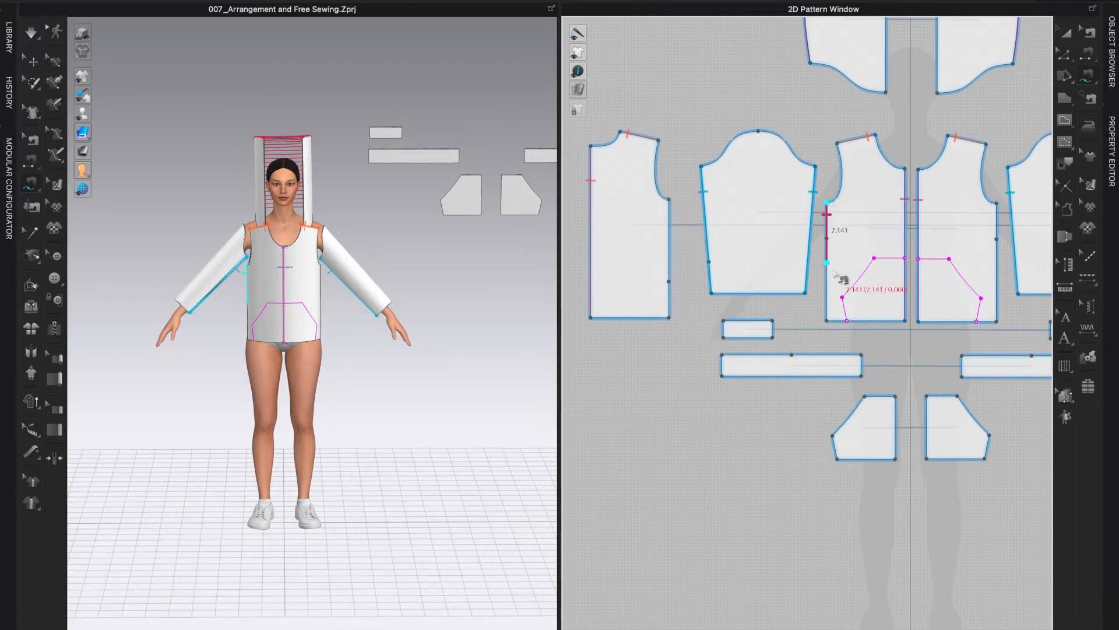
click(828, 320)
click(669, 200)
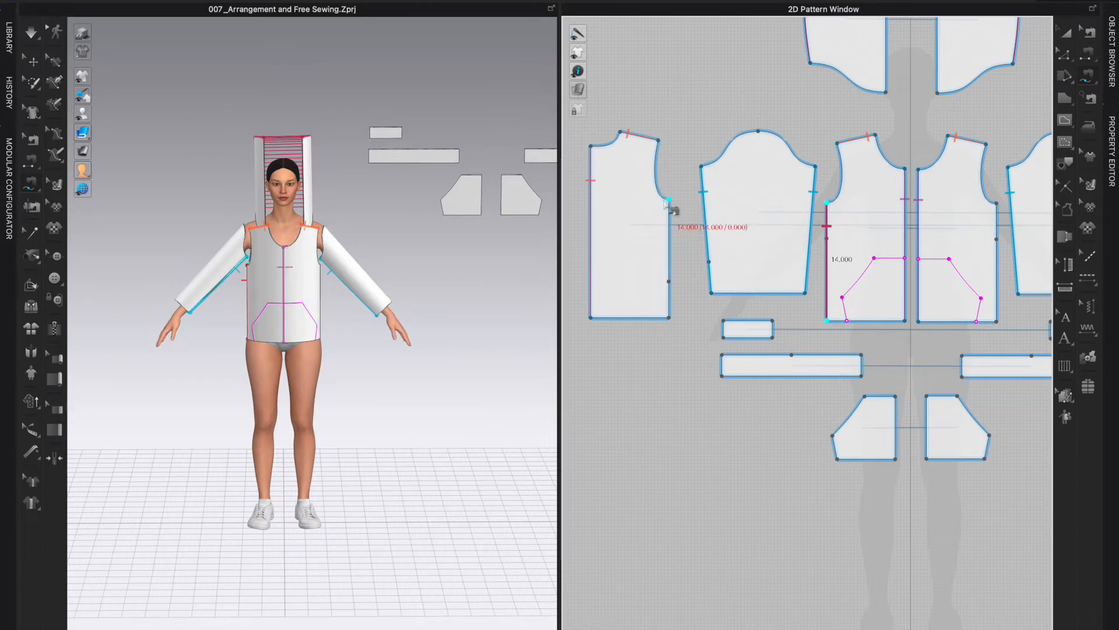
click(669, 318)
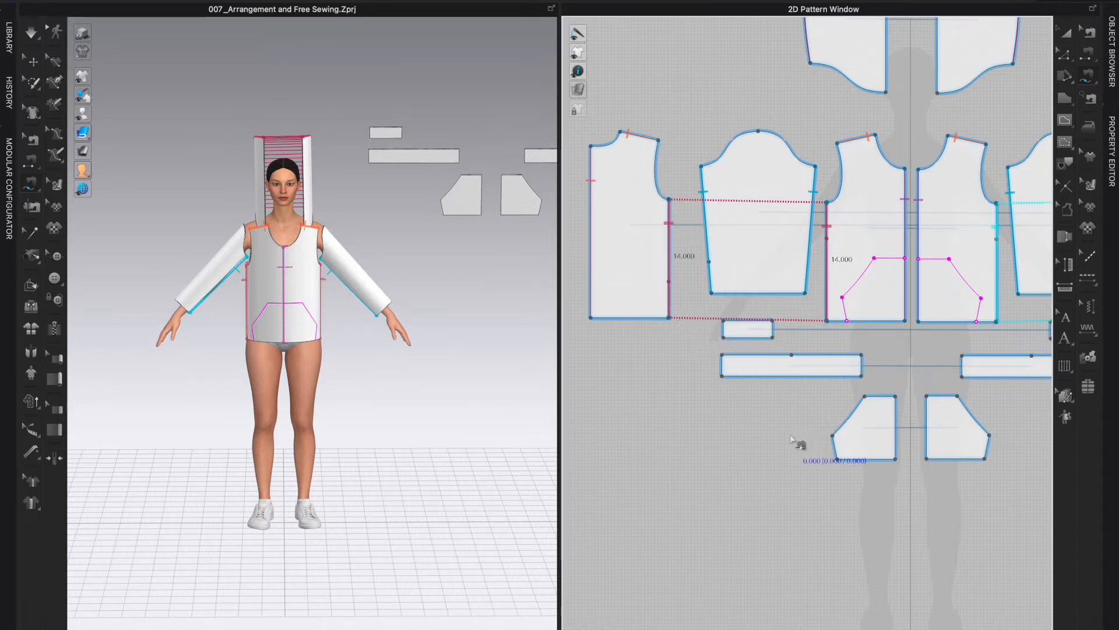
Step: Sew the small cuff piece's full upper edge to the matching sleeve's hem edge, running in the same direction on both
middle_drag(793, 440, 641, 445)
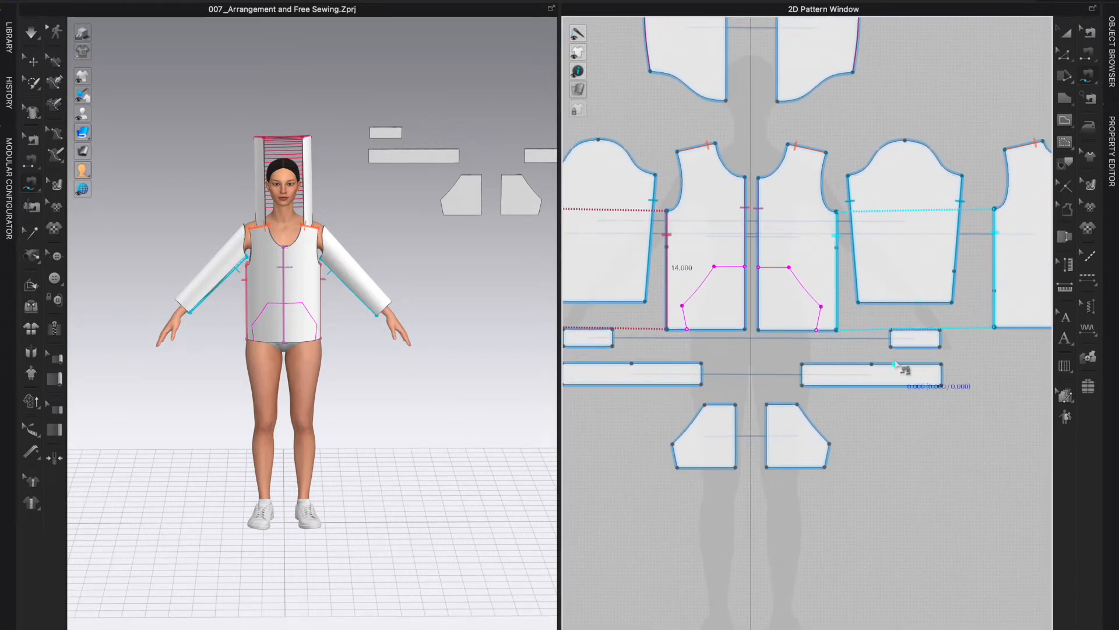
middle_drag(775, 555, 809, 465)
scroll(809, 465, down, 3)
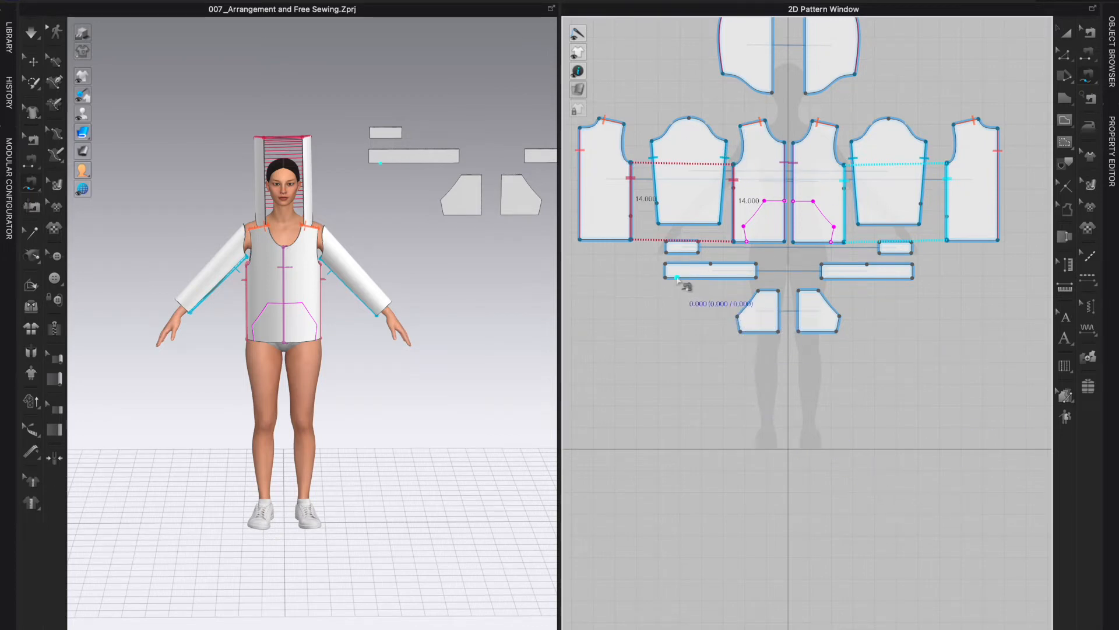
scroll(685, 281, up, 5)
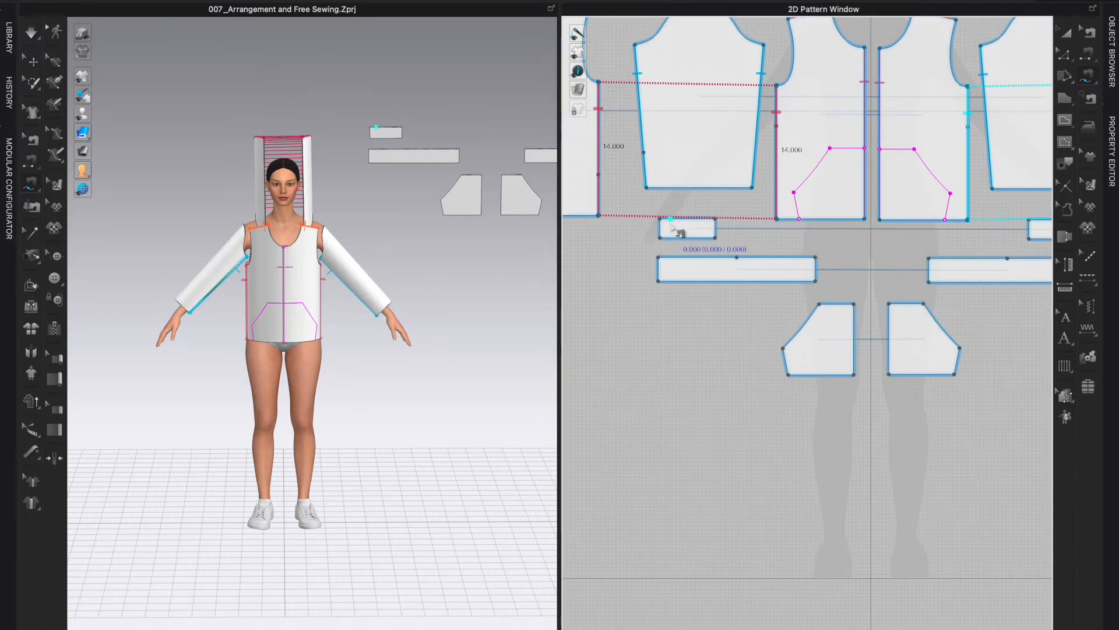
click(660, 220)
click(716, 220)
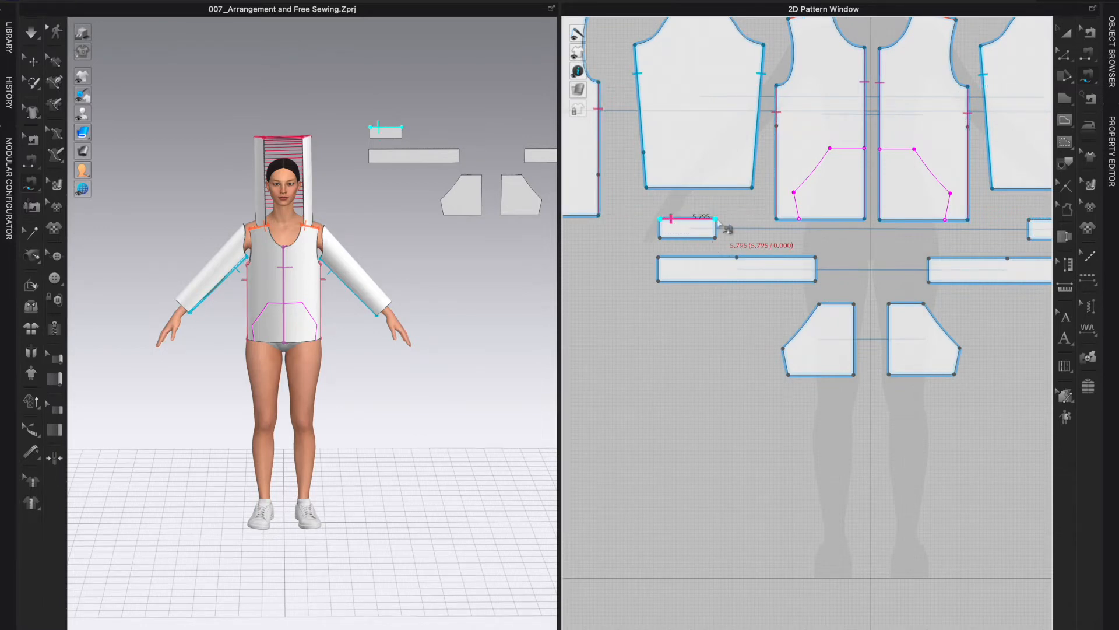
click(646, 187)
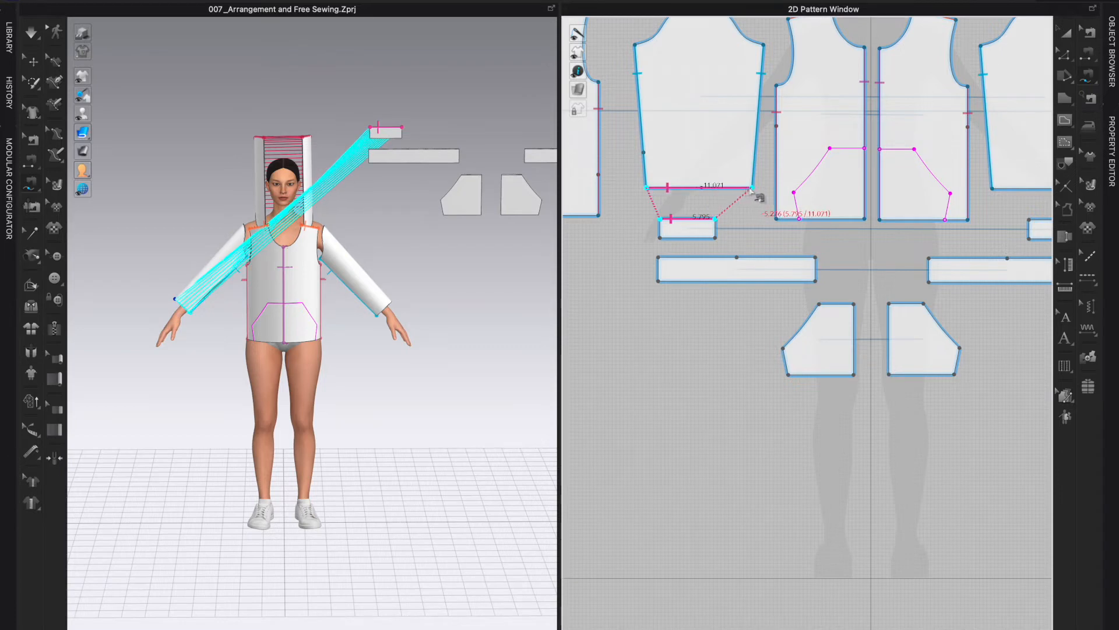
click(752, 188)
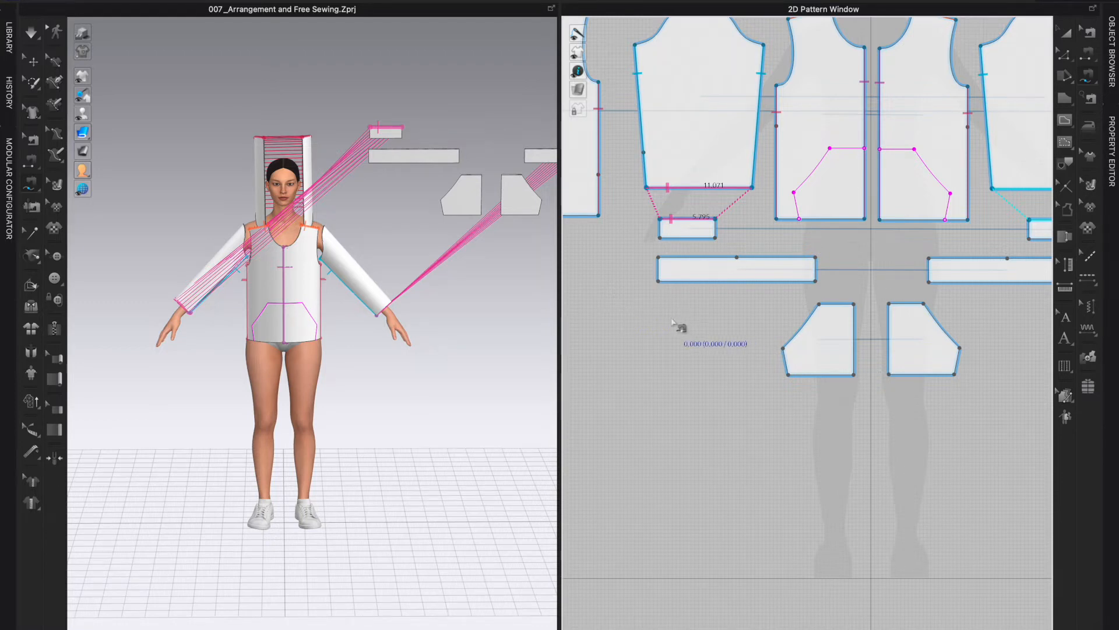
middle_drag(874, 280, 802, 245)
scroll(777, 245, up, 2)
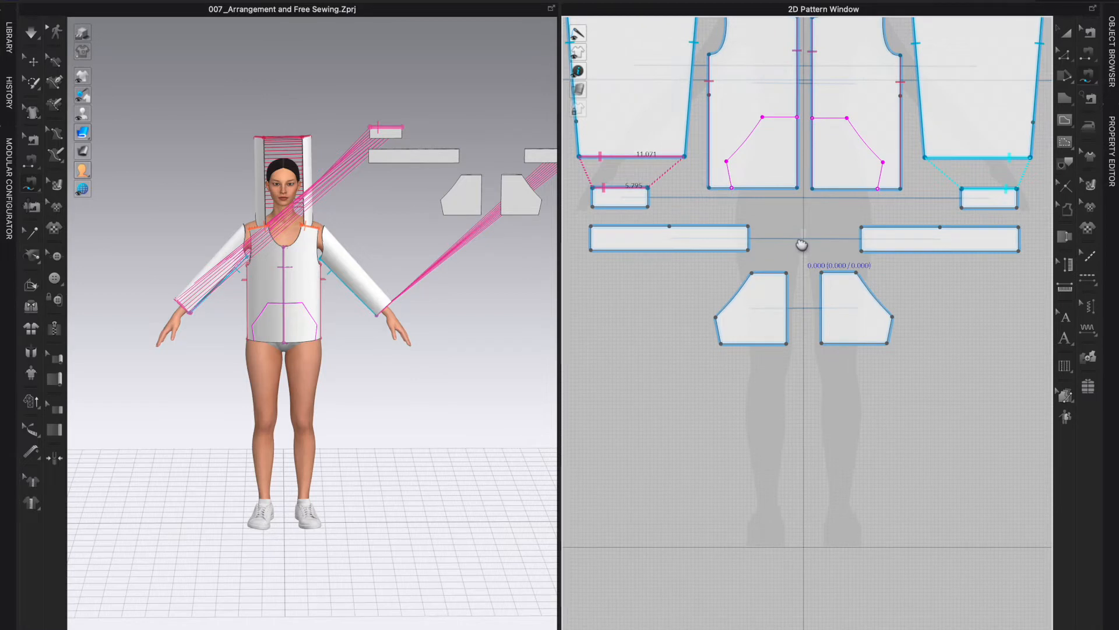
click(752, 273)
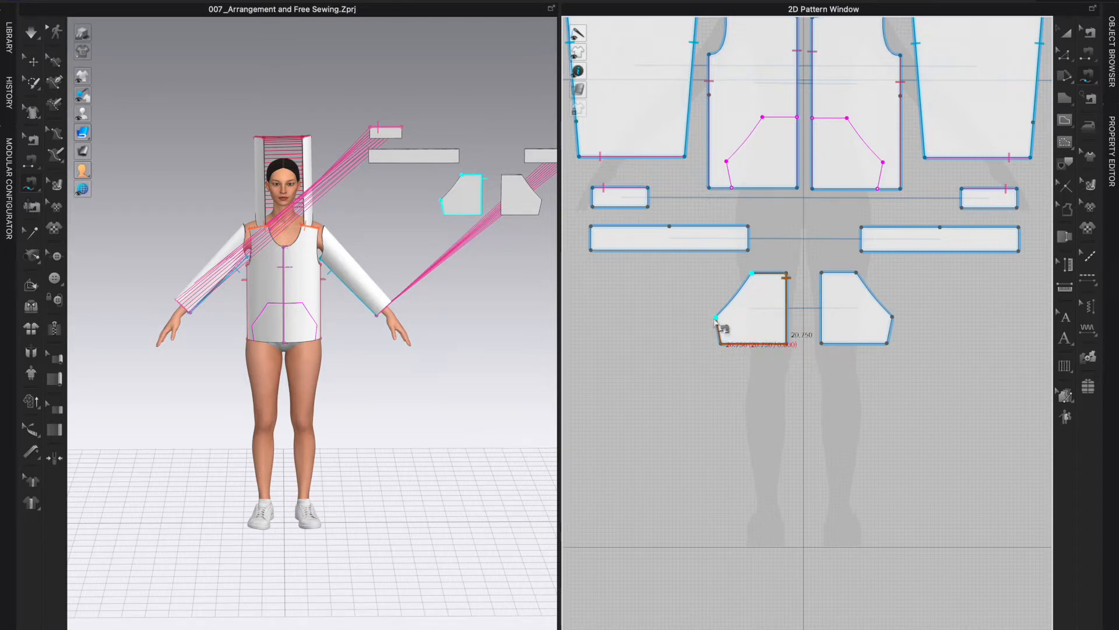
click(716, 318)
click(763, 118)
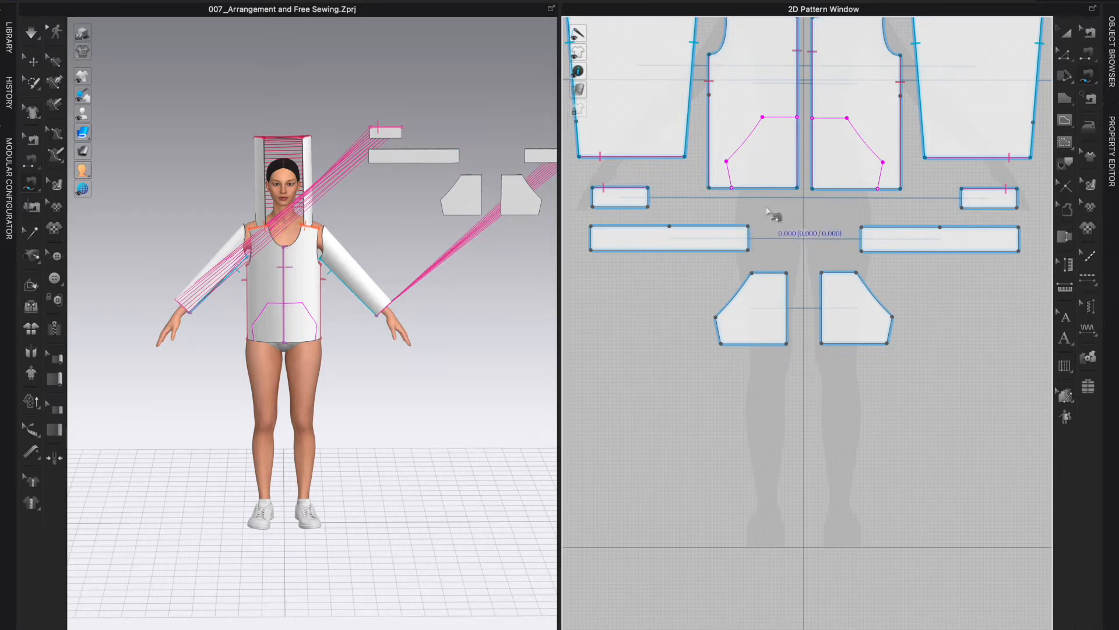
Step: Sew the pocket's short side edge and its top edge to the matching internal lines on the front bodice
click(727, 161)
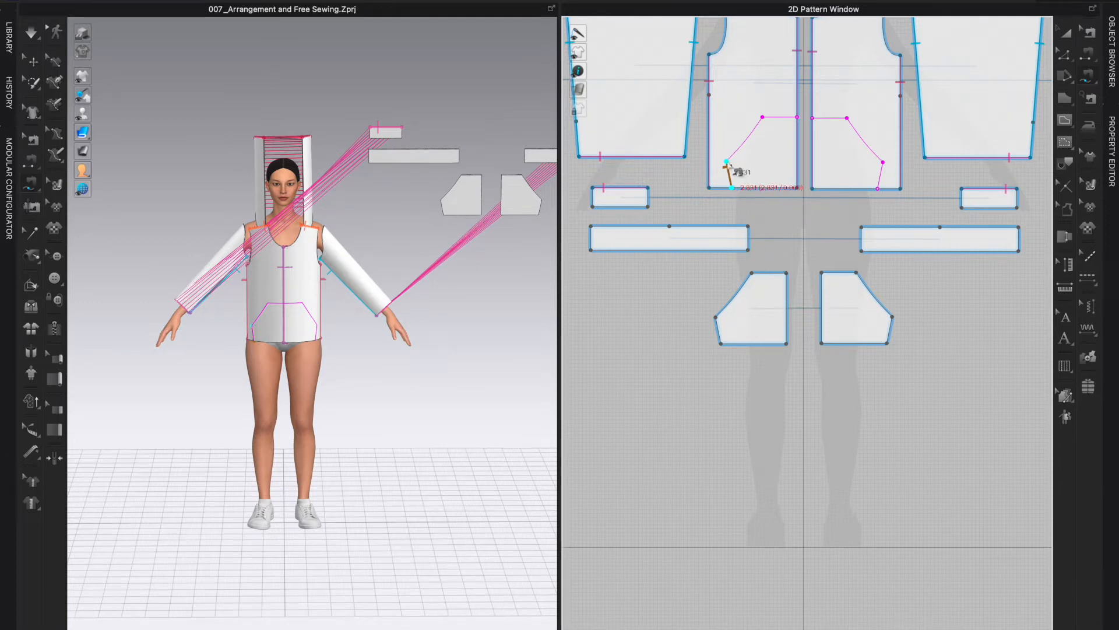
click(717, 318)
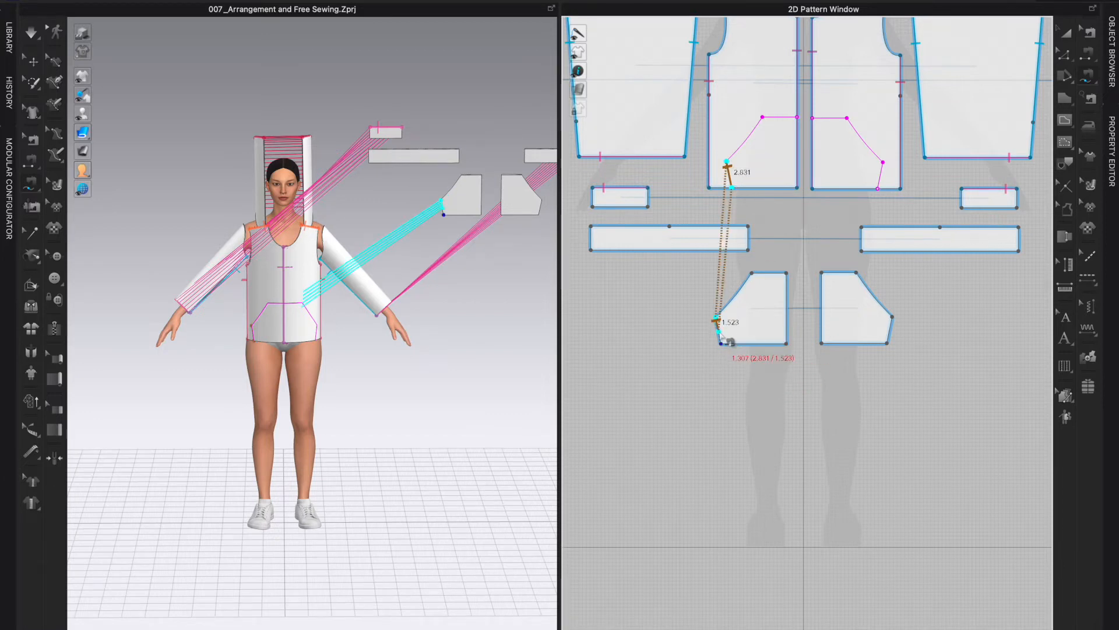
click(722, 345)
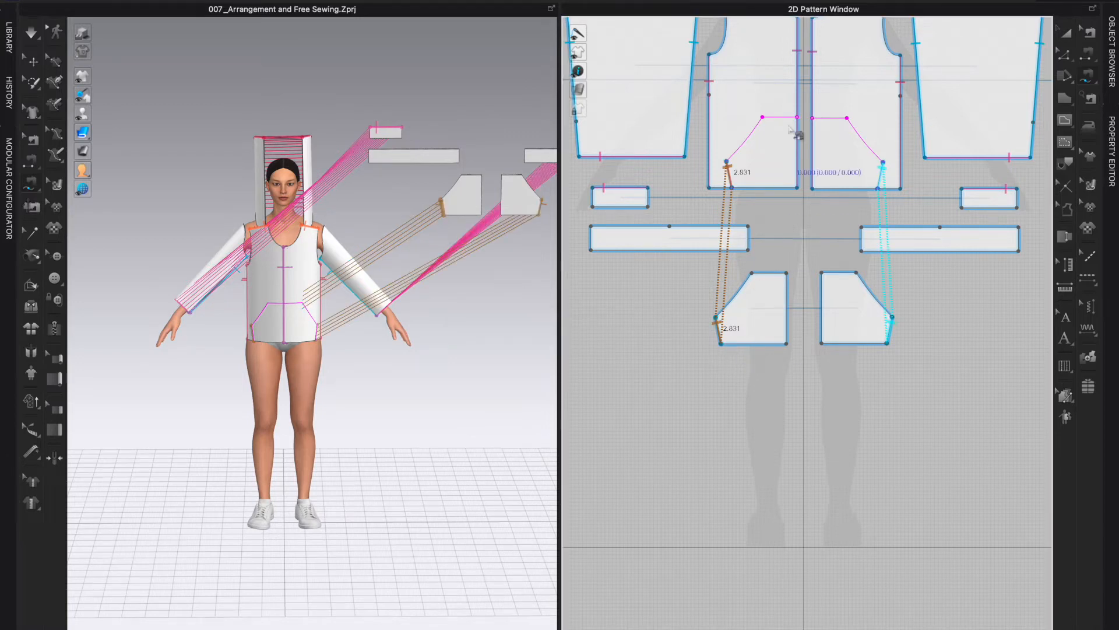
click(798, 118)
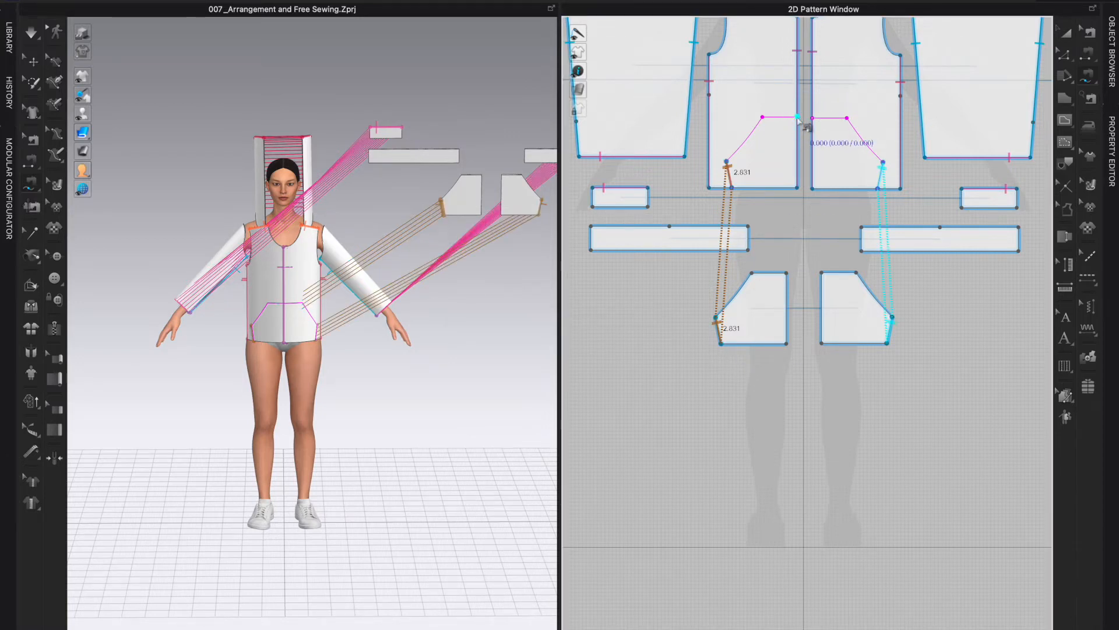
click(762, 118)
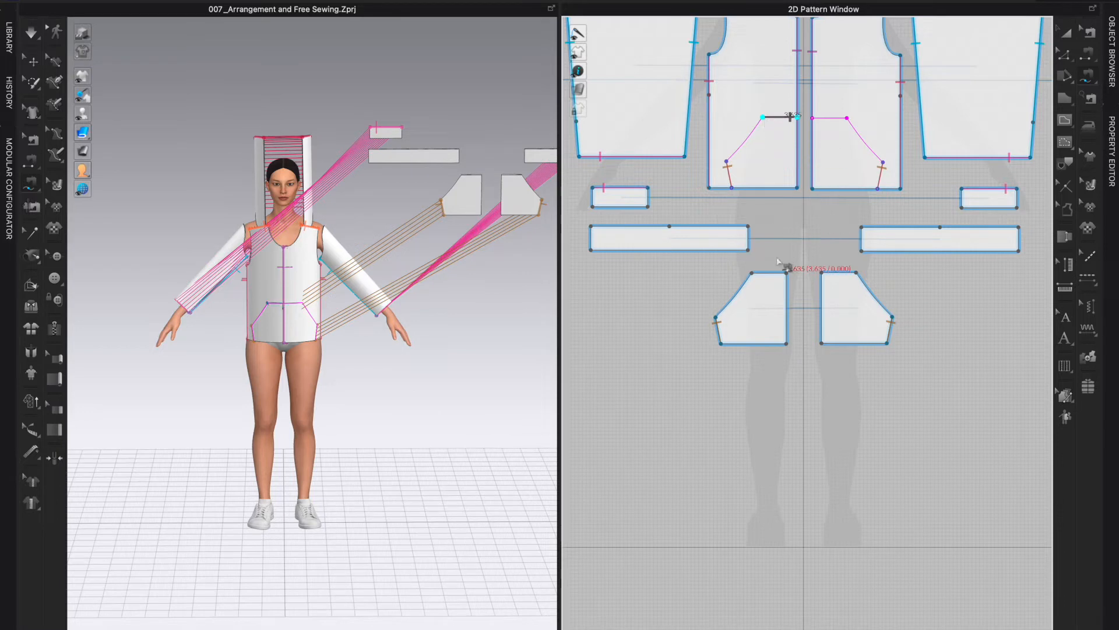
click(786, 274)
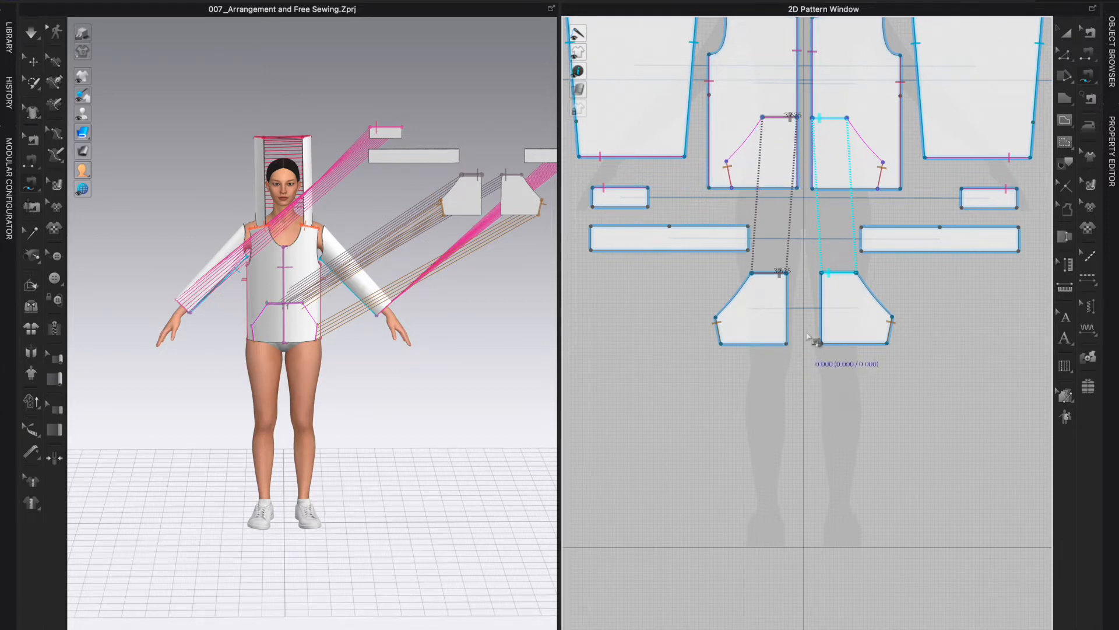
Step: Sew the pocket's centre front and bottom edges as one continuous seam to the front bodice's centre front and hem
click(788, 273)
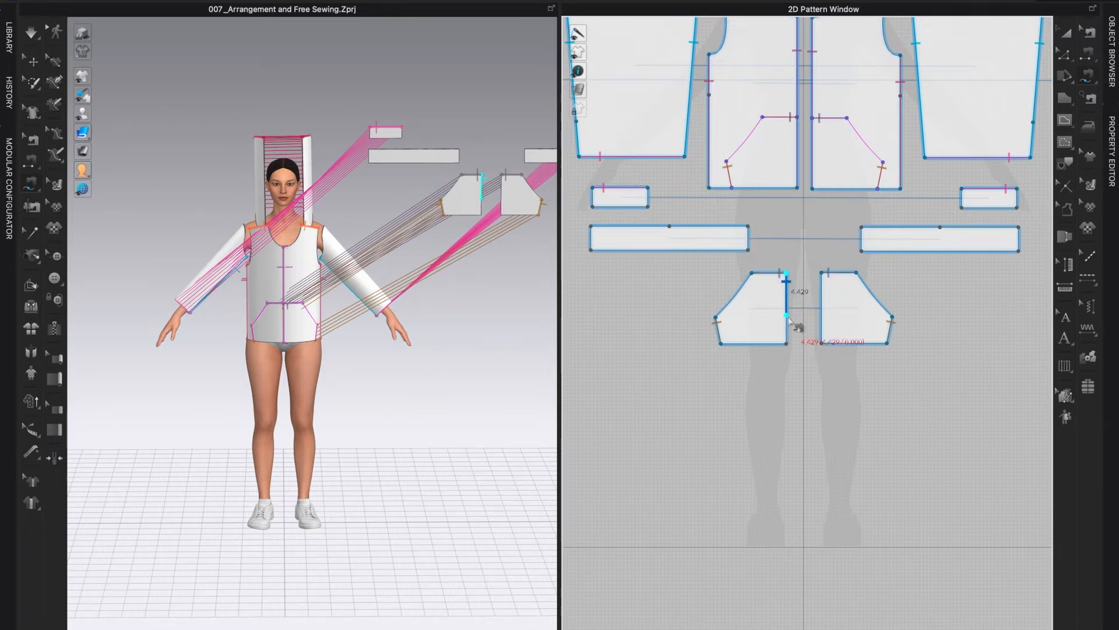
click(728, 343)
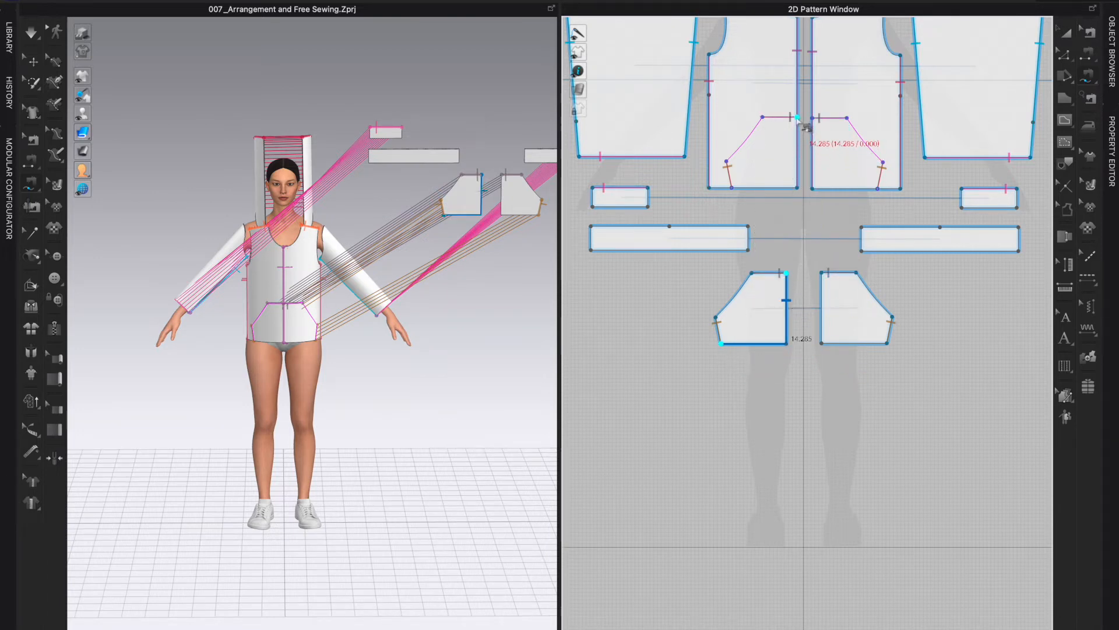
click(798, 117)
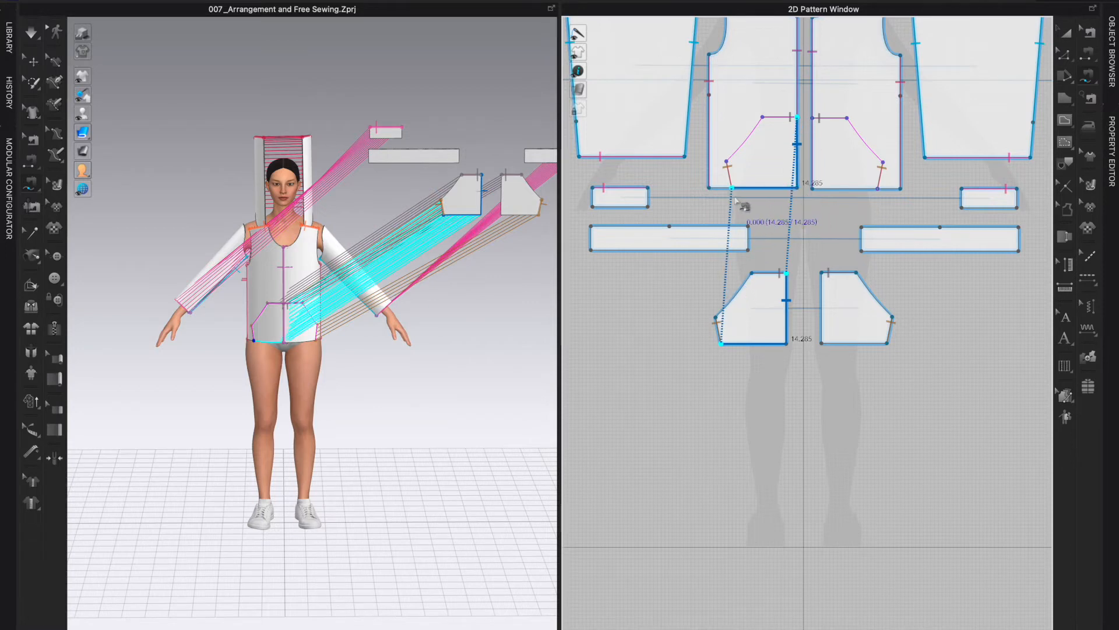
click(735, 200)
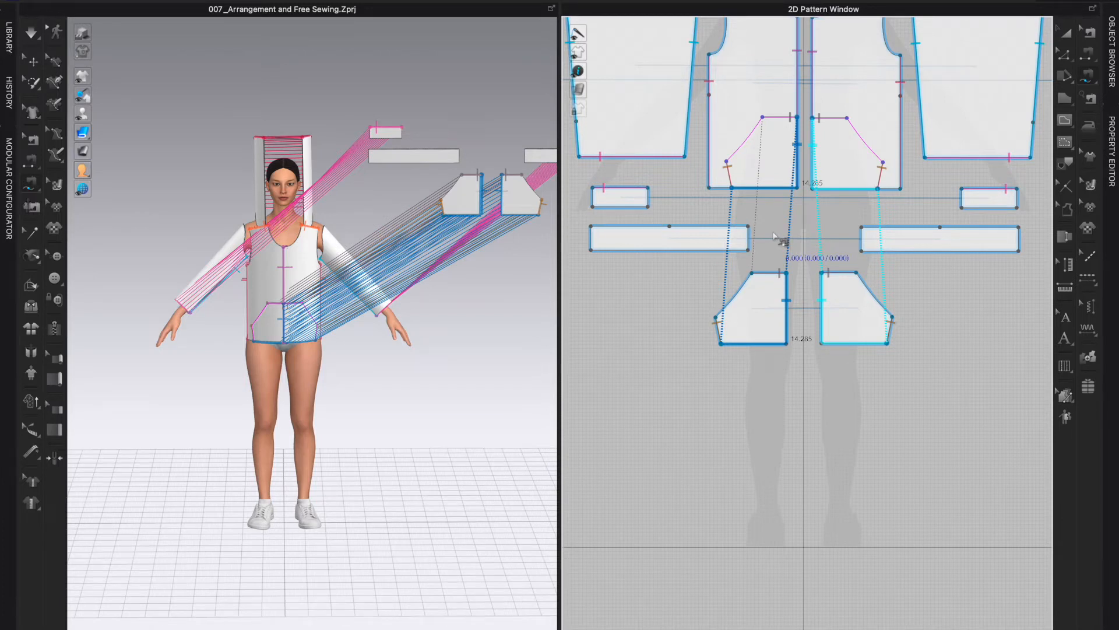
Step: Place the first pocket piece onto the front bodice in the 3D view with Superimpose (Over)
key(a)
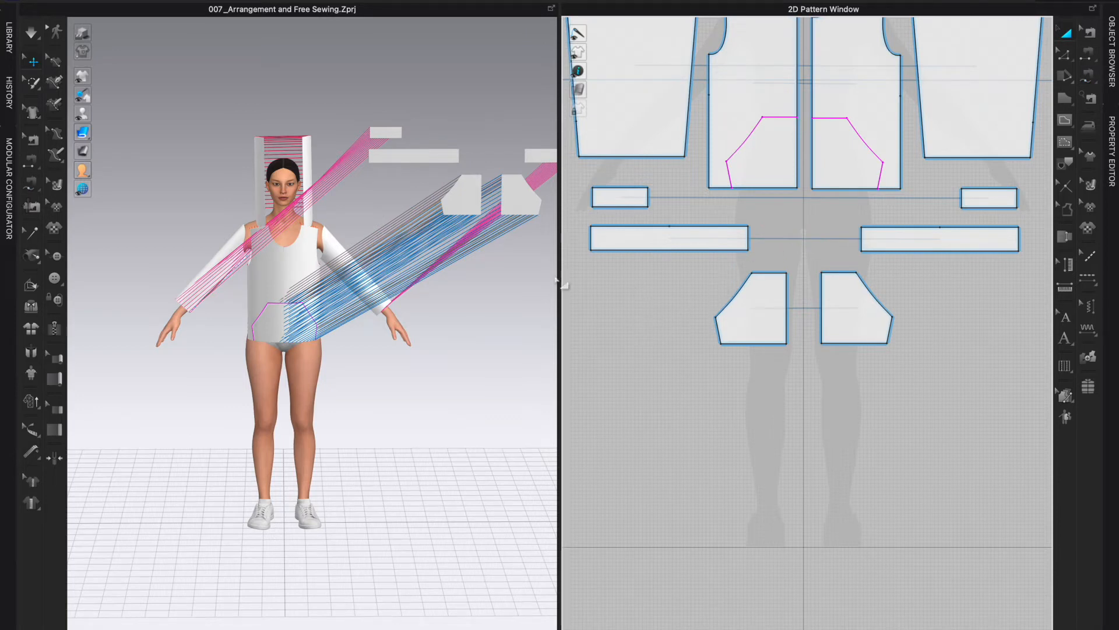
click(470, 204)
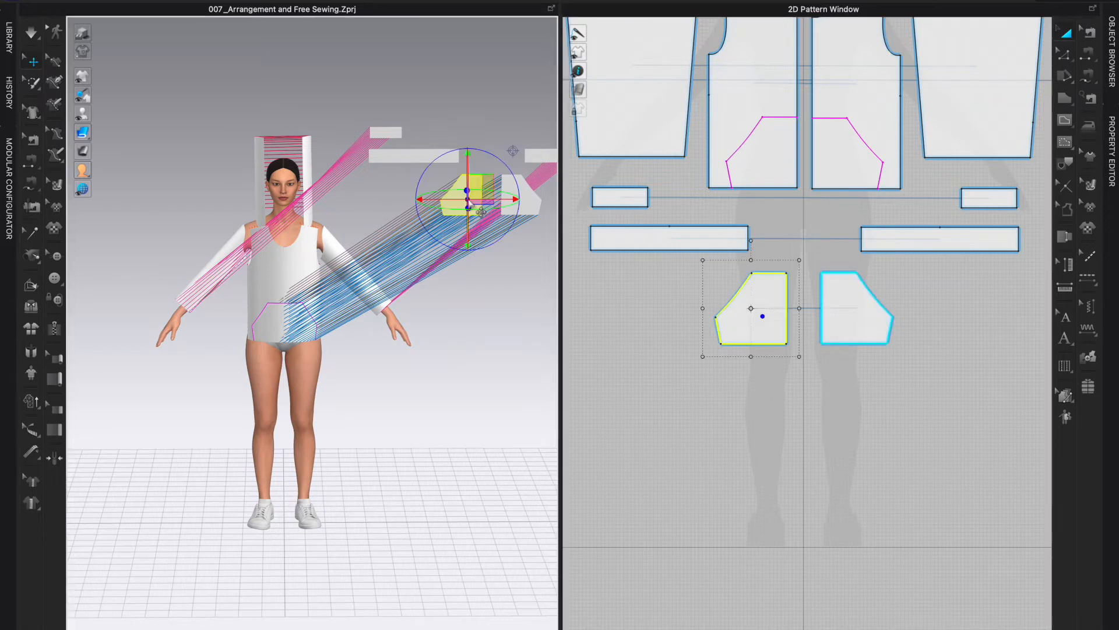
right_click(466, 204)
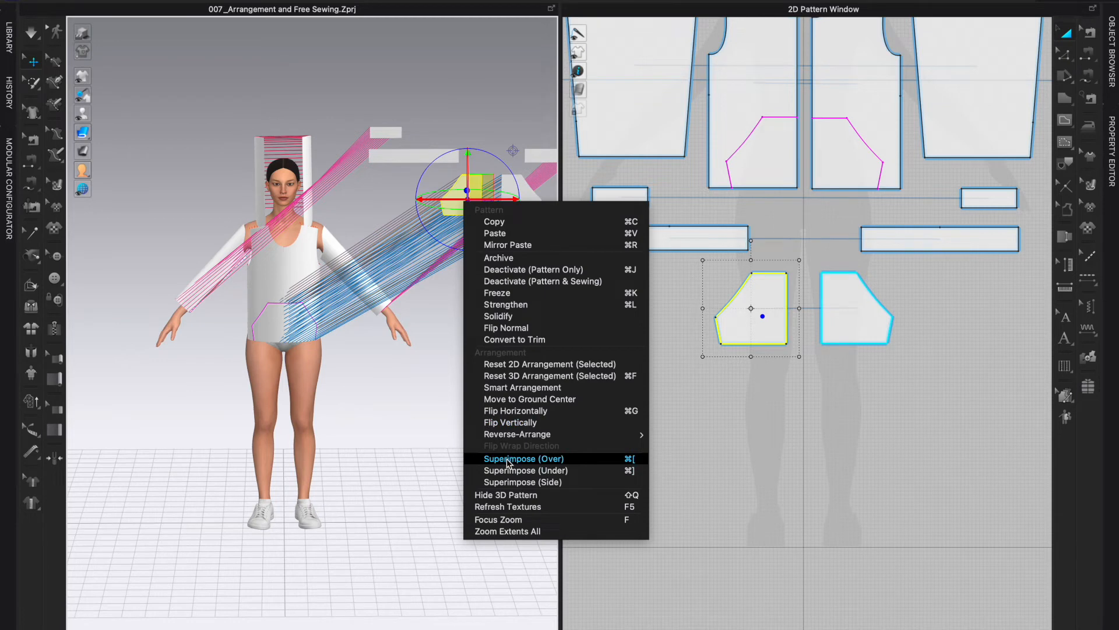
click(507, 459)
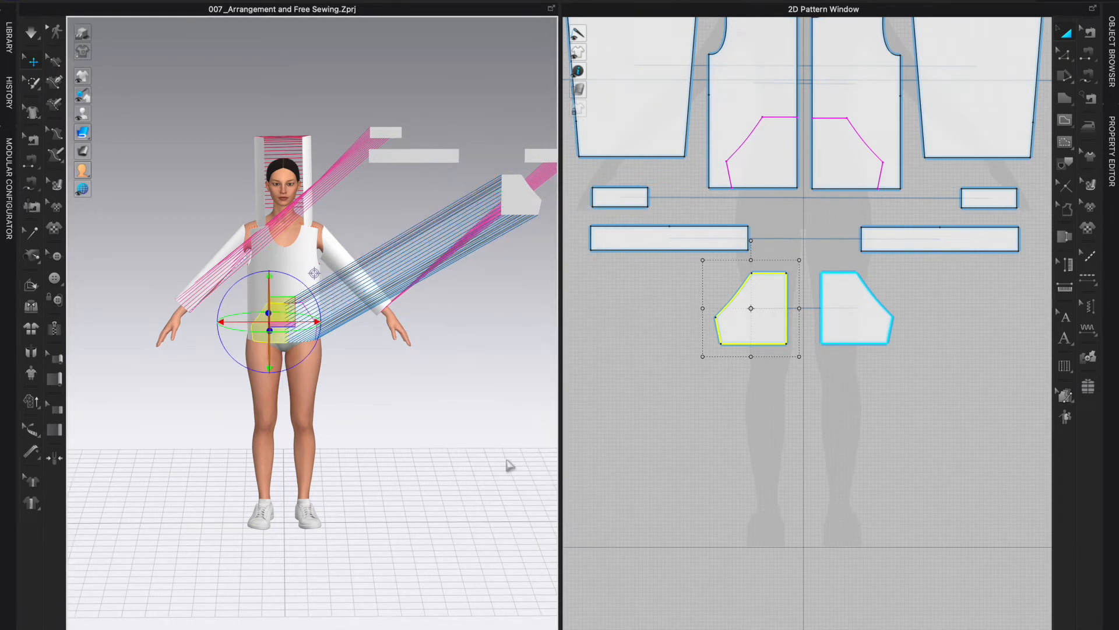
Step: Place the other pocket piece over its matching outline on the front bodice in 3D and shift it slightly down
click(520, 212)
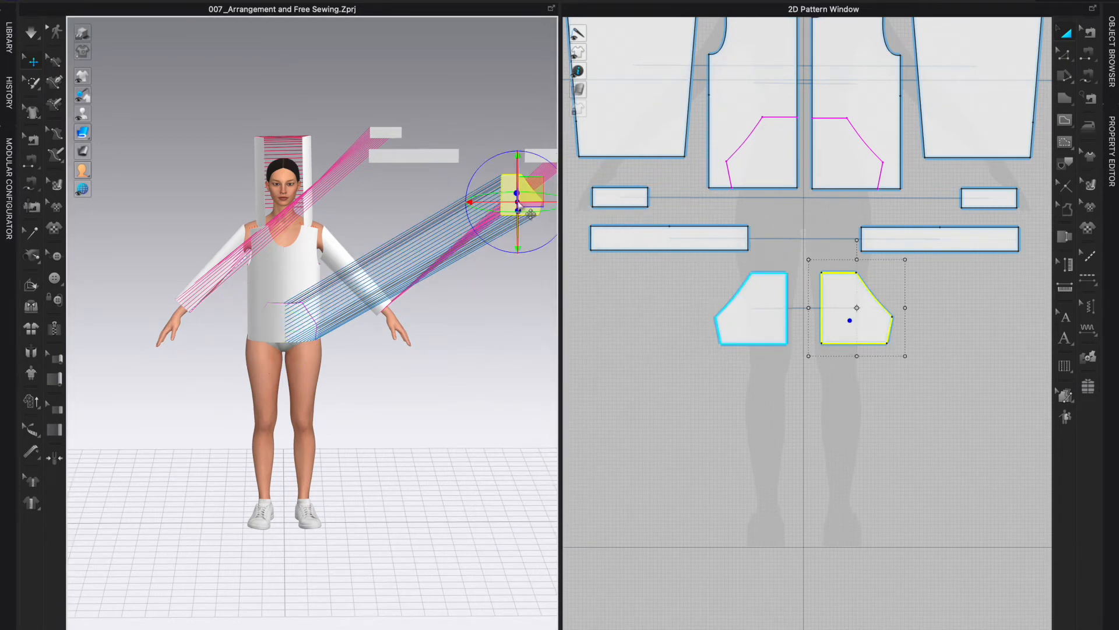
drag(513, 206, 306, 320)
right_drag(406, 391, 381, 350)
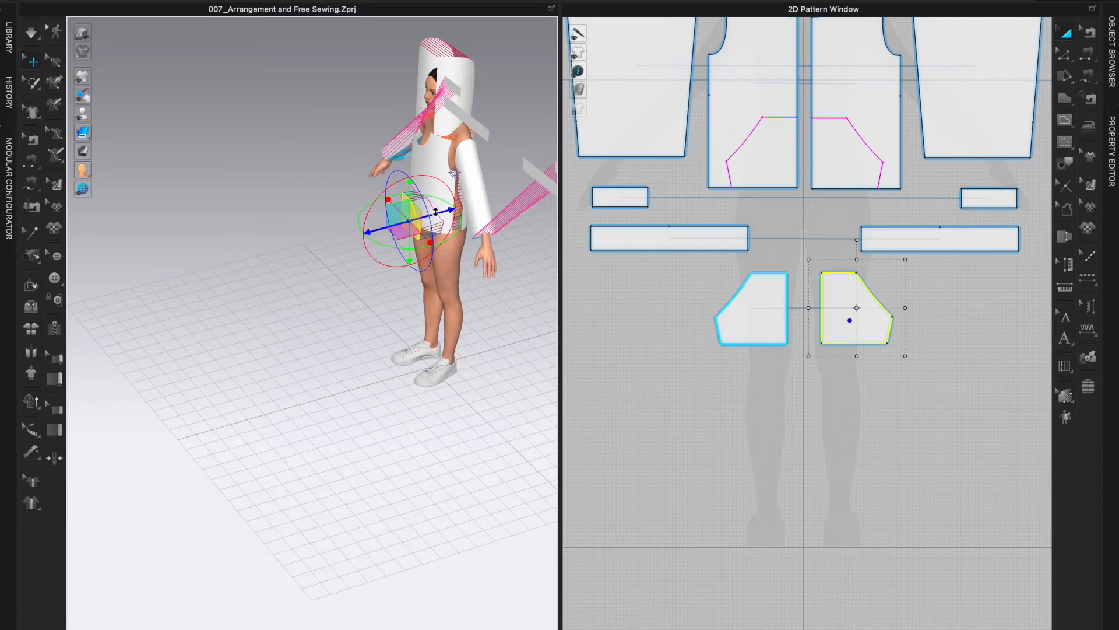
right_drag(436, 307, 476, 257)
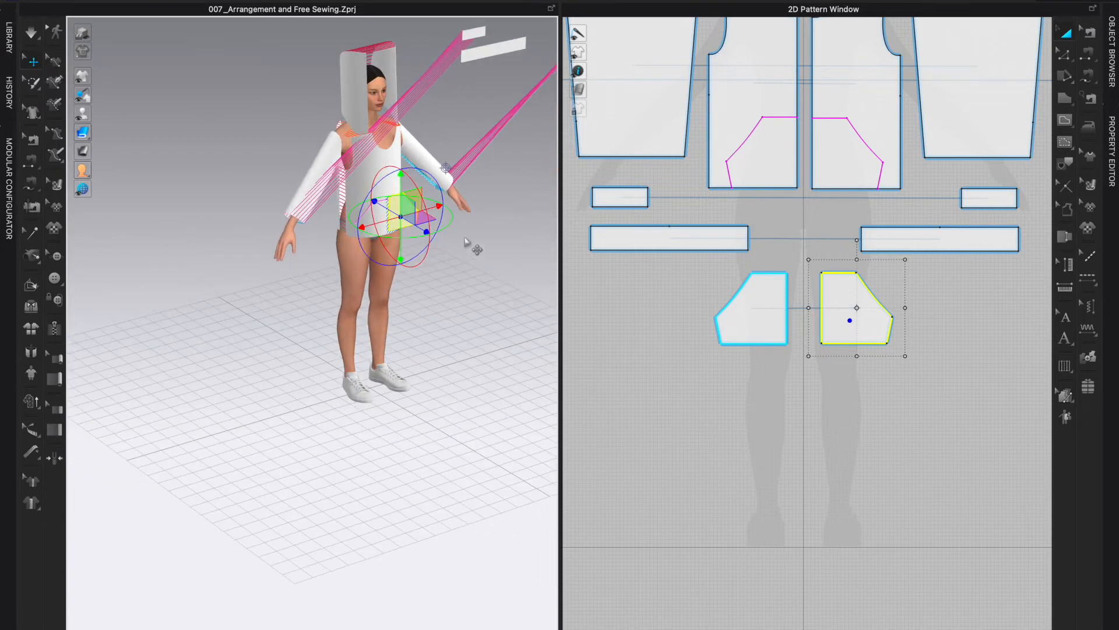
drag(402, 184, 401, 187)
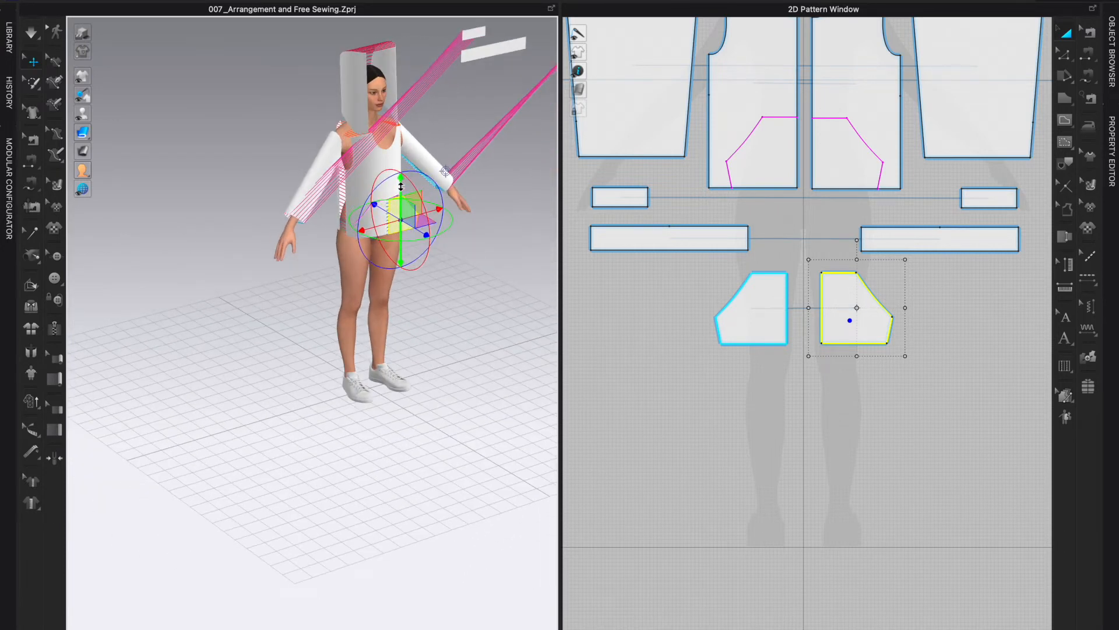
right_drag(471, 300, 428, 305)
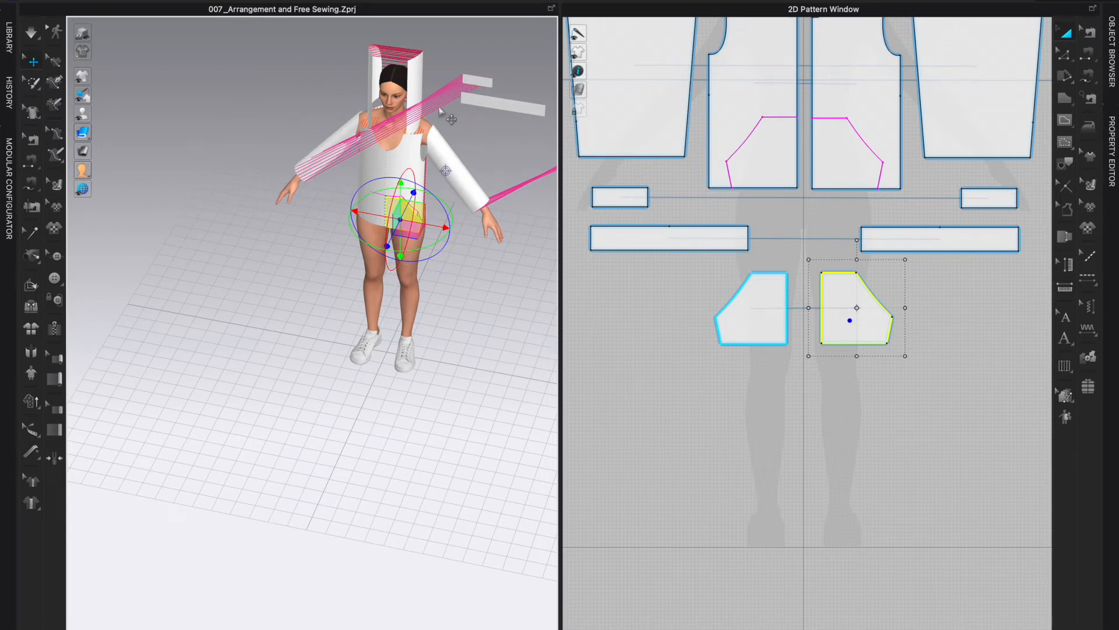
Step: Place the first sleeve cuff at its sleeve opening in the 3D view with Superimpose (Side)
right_click(474, 80)
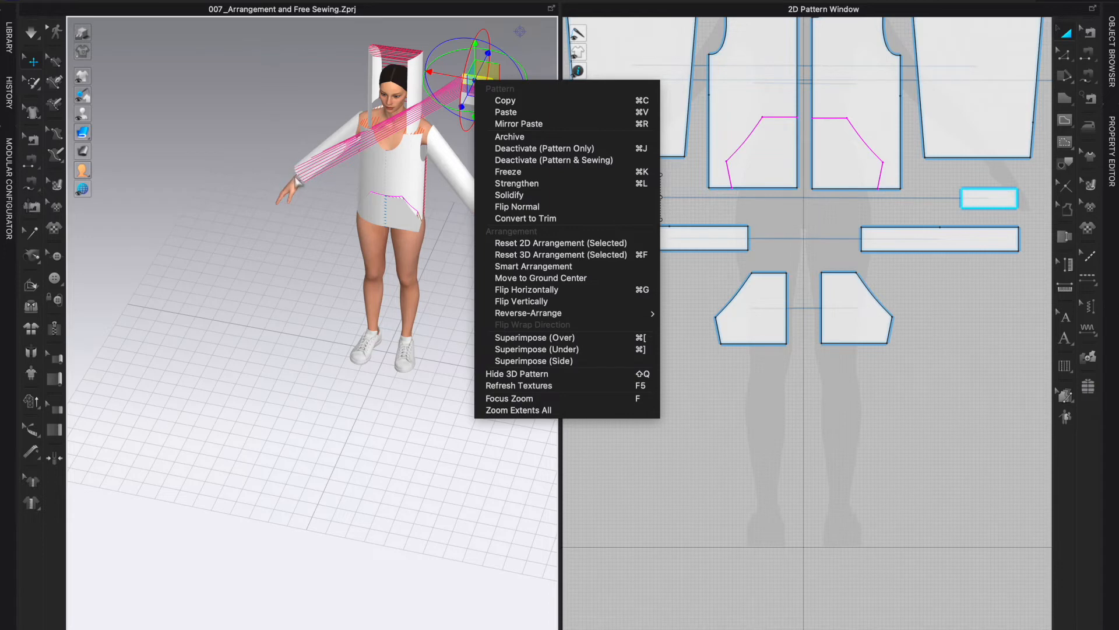
click(516, 360)
right_click(467, 300)
right_drag(466, 300, 401, 302)
scroll(374, 248, up, 5)
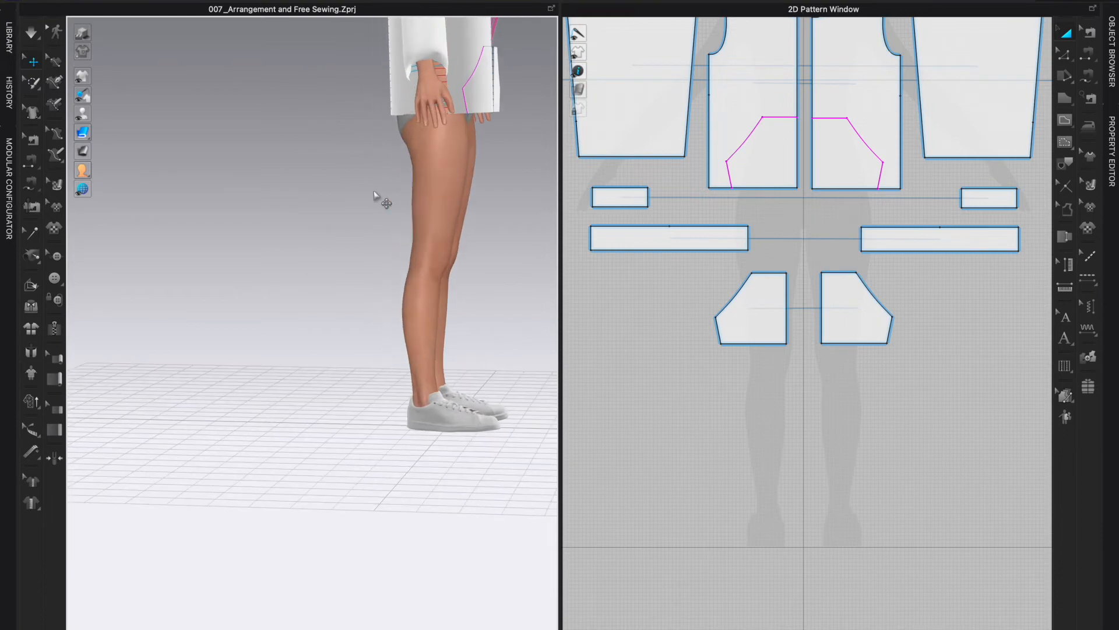
right_drag(412, 125, 409, 165)
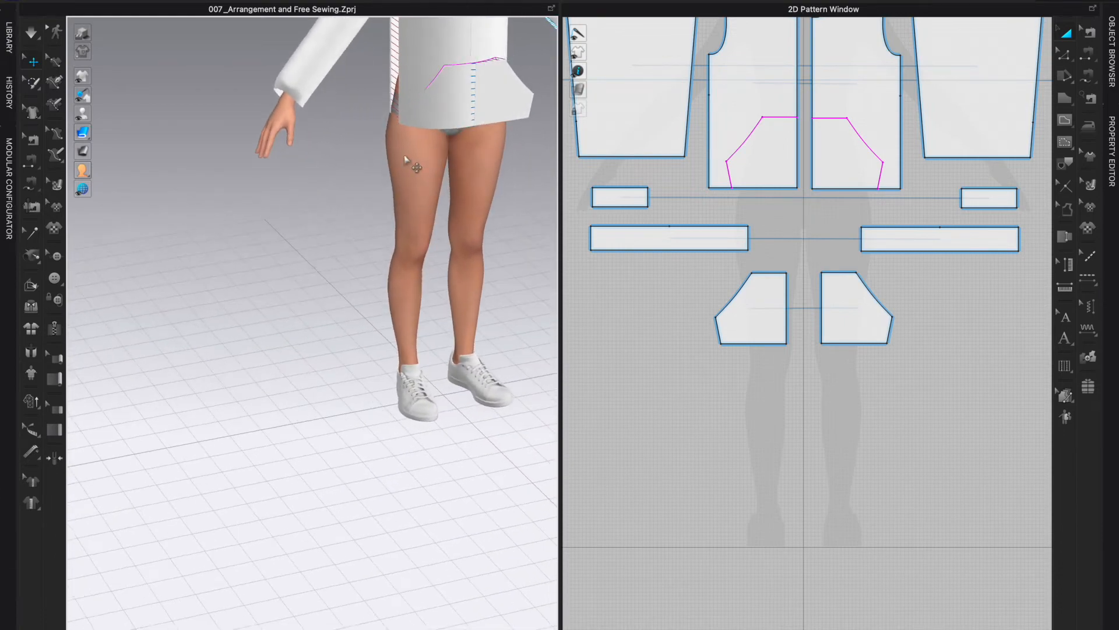
Step: Place the other sleeve cuff around its wrist in the 3D view with Superimpose (Side)
scroll(435, 169, down, 5)
middle_drag(494, 188, 369, 259)
click(441, 174)
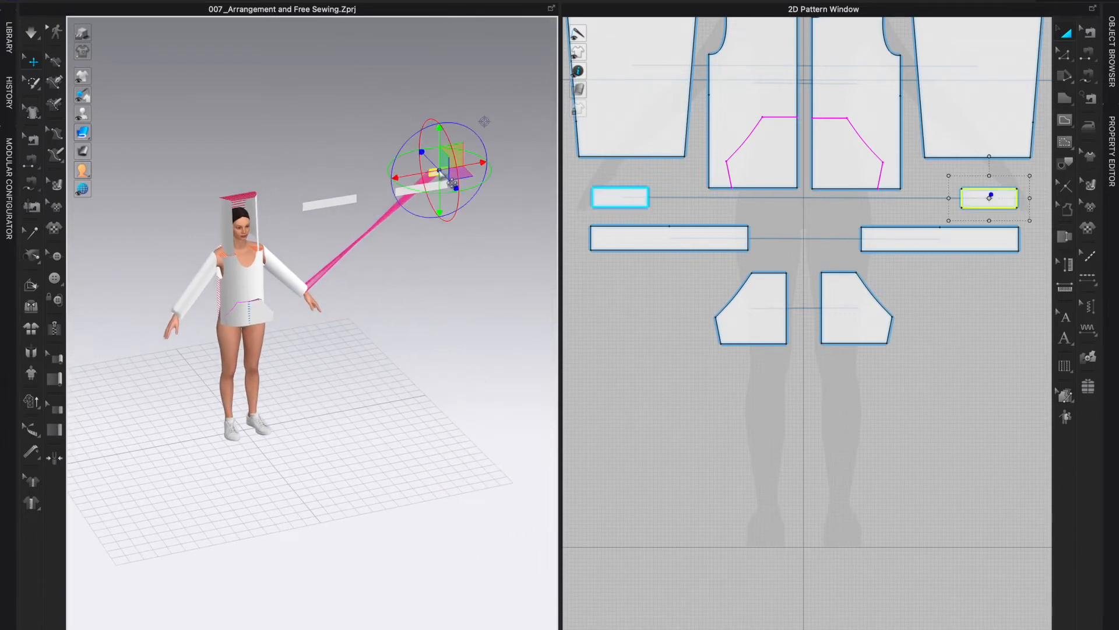
right_click(435, 173)
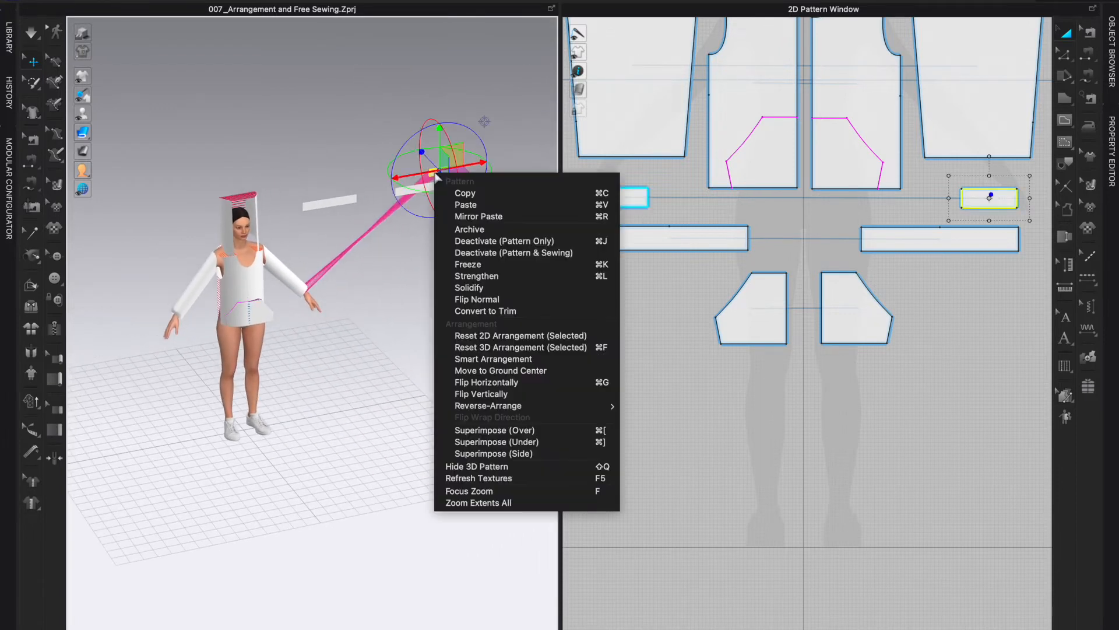
click(481, 454)
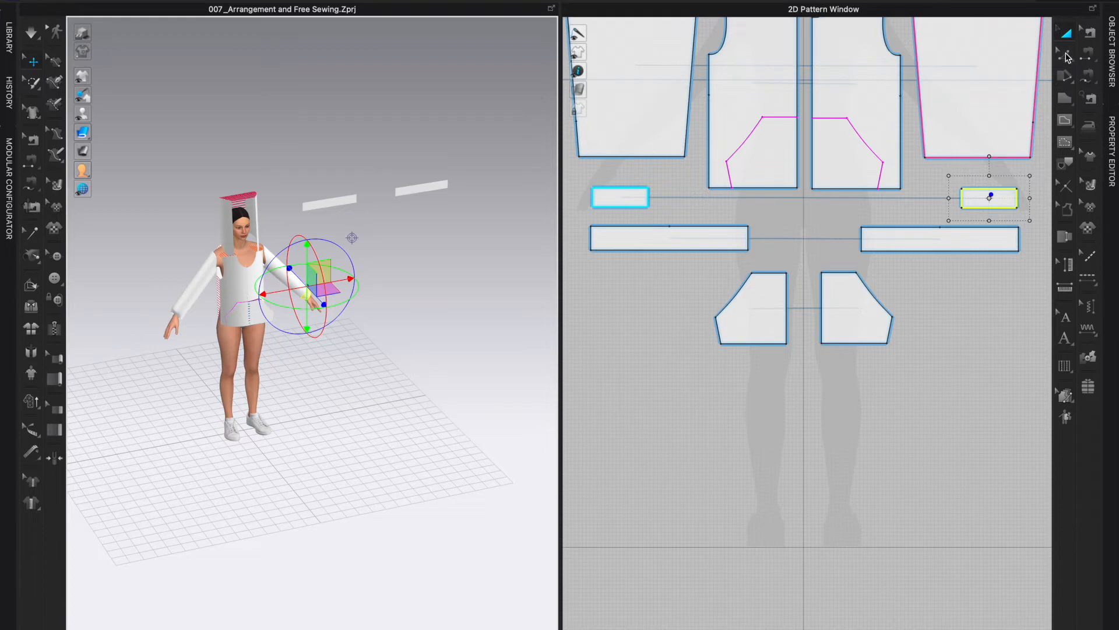
Step: Try to sew half of the waistband's top edge to the front bodice's hem with Free Sewing and undo the seam
click(1088, 79)
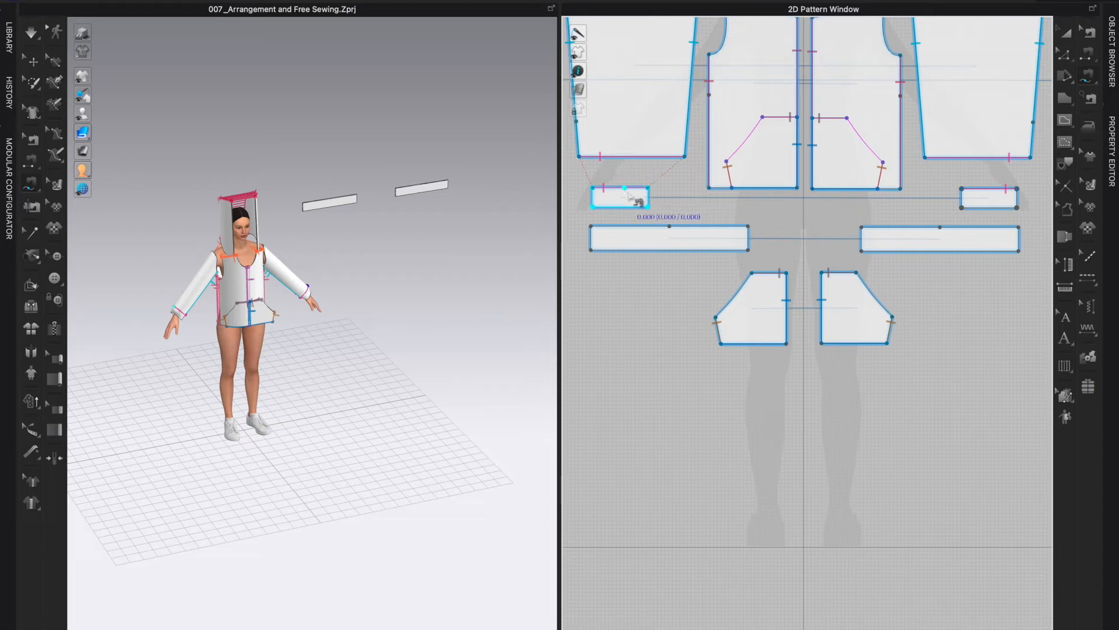
click(748, 227)
click(670, 227)
click(797, 187)
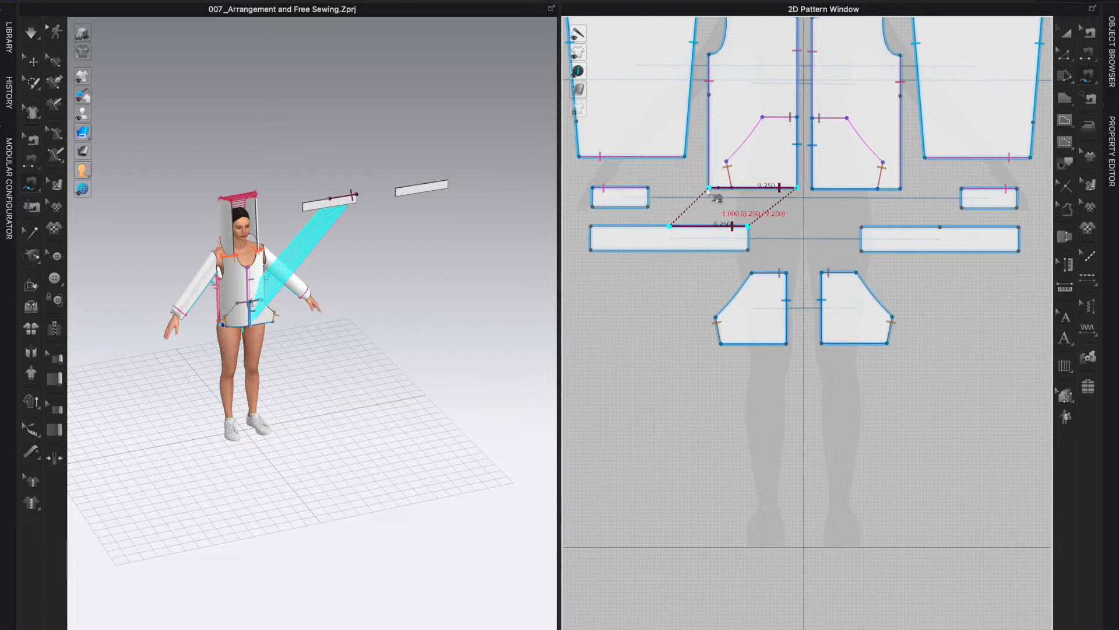
click(709, 188)
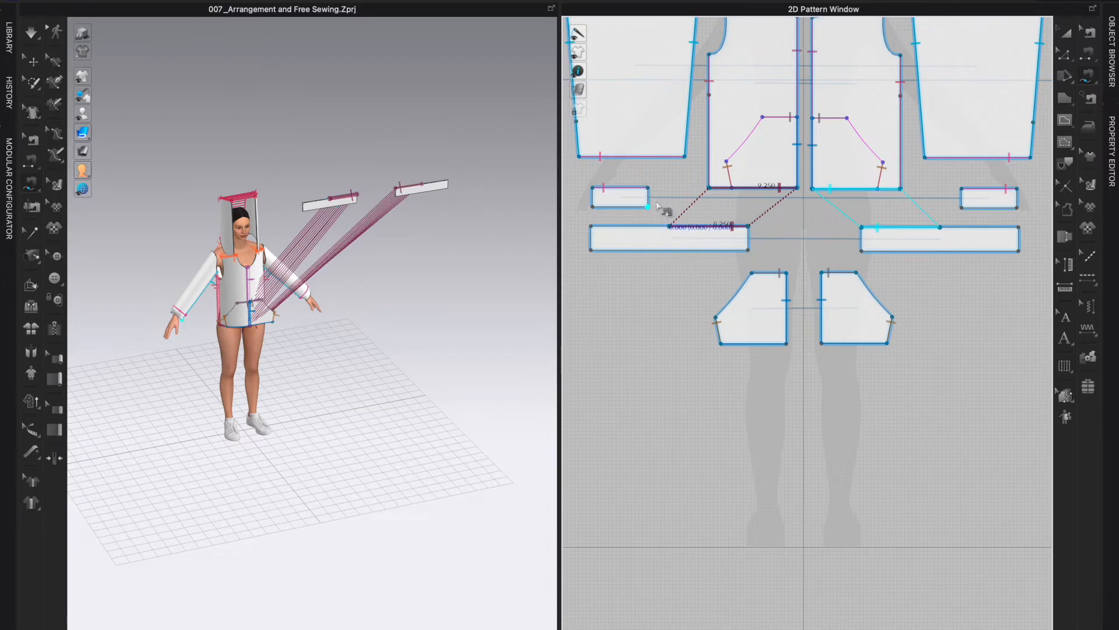
key(super+z)
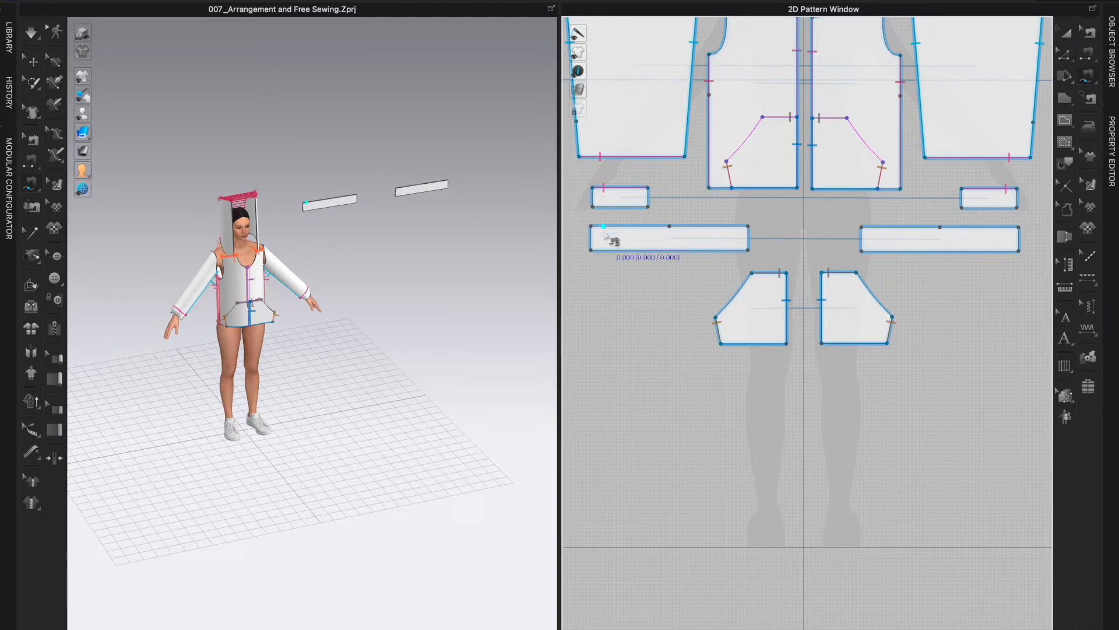
Step: Sew the waistband's entire top edge as one seam to the front bodice's hem and the back bodice's hem
click(749, 226)
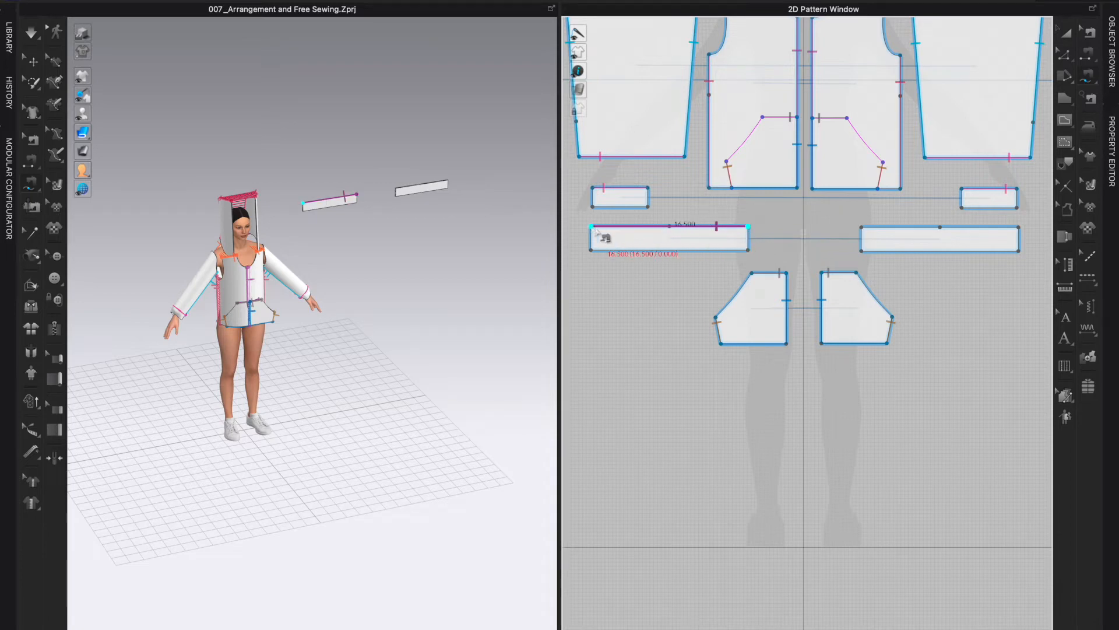
scroll(621, 178, down, 2)
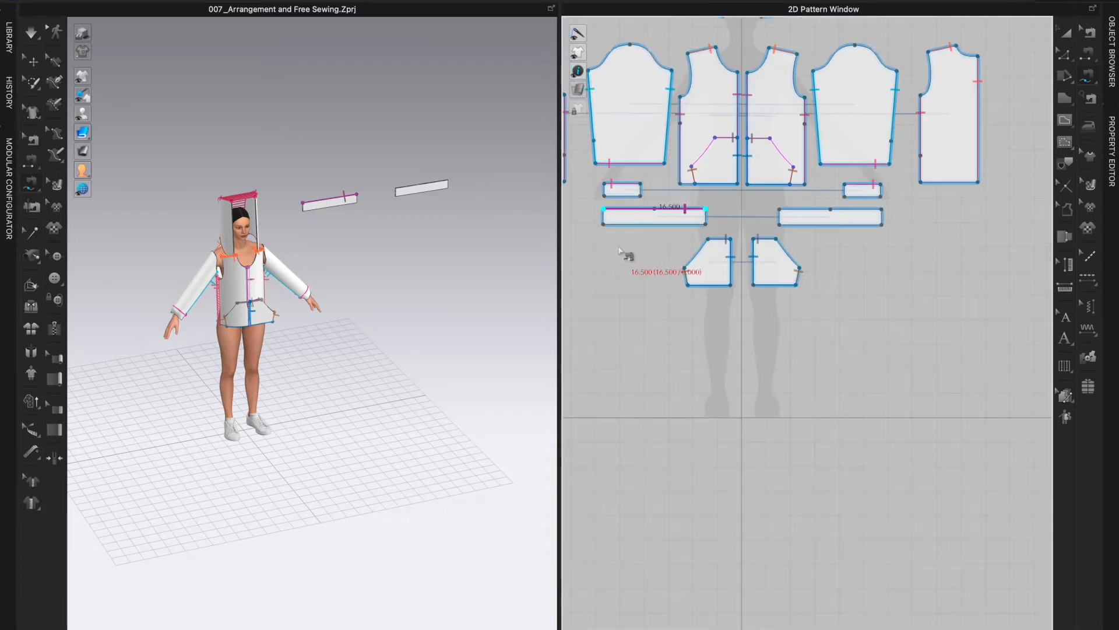
scroll(609, 262, up, 4)
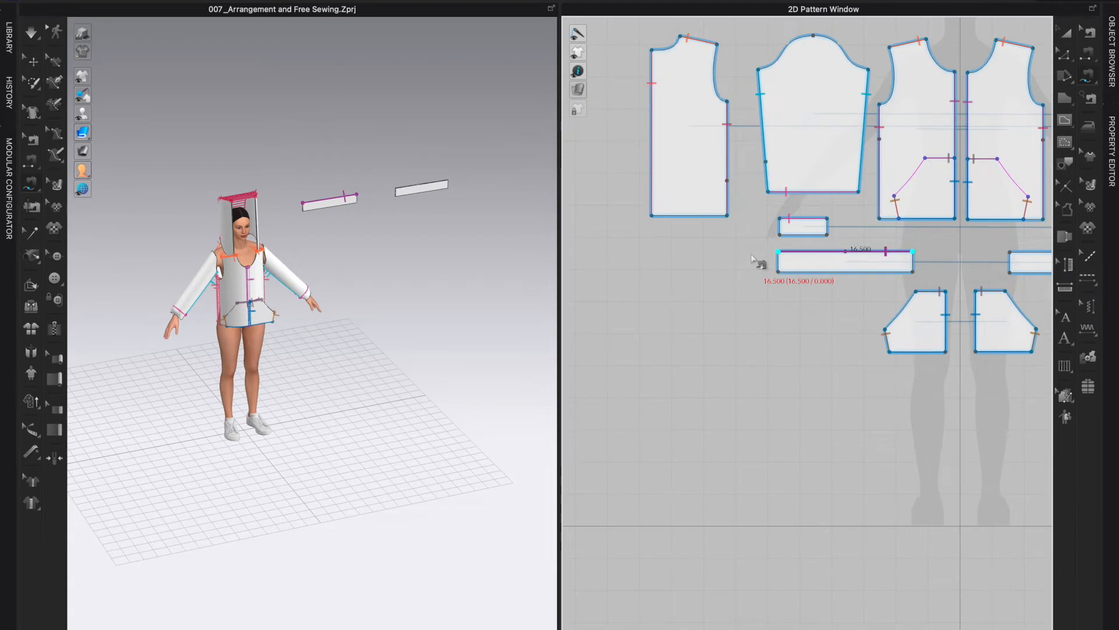
click(956, 221)
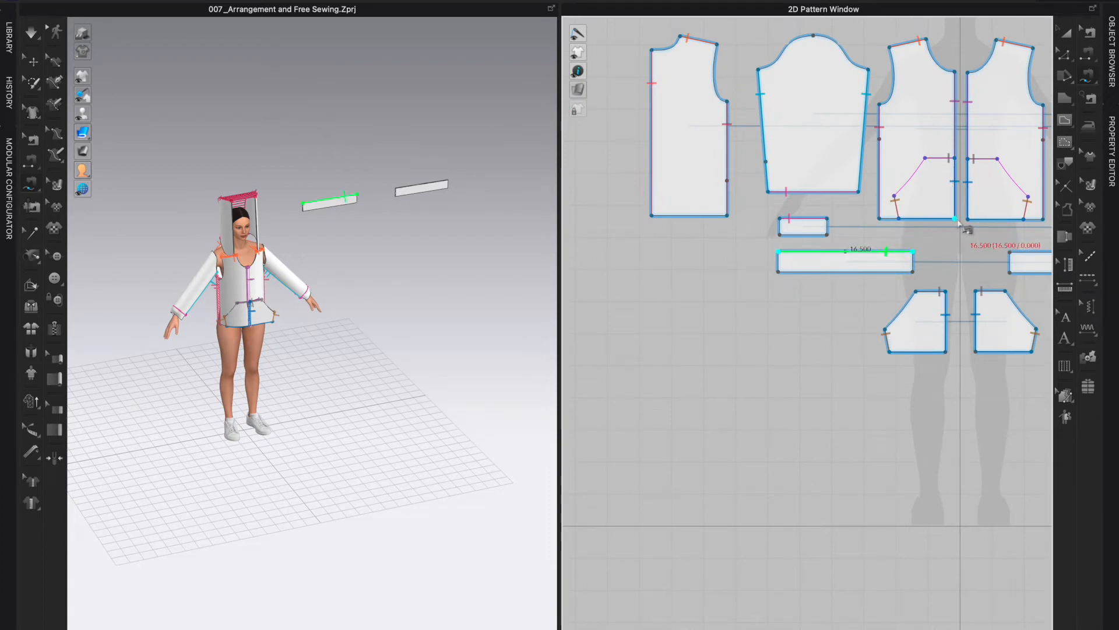
click(890, 220)
click(879, 219)
click(728, 217)
click(653, 216)
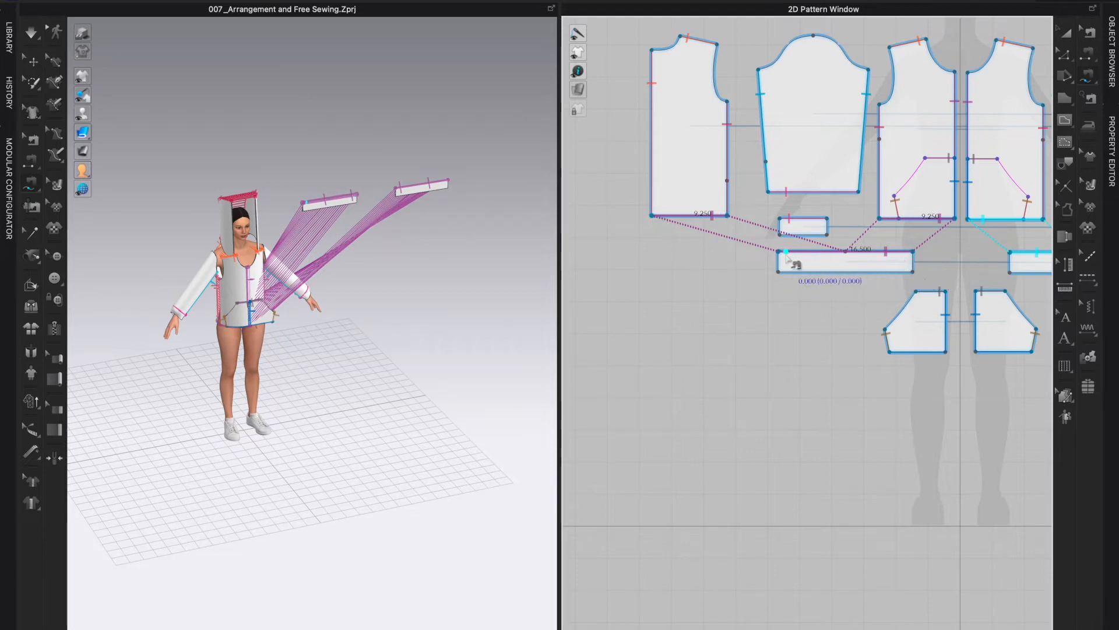
Step: Try to sew the sleeve cap in one seam to the front and back armholes and undo it
middle_drag(959, 388, 688, 448)
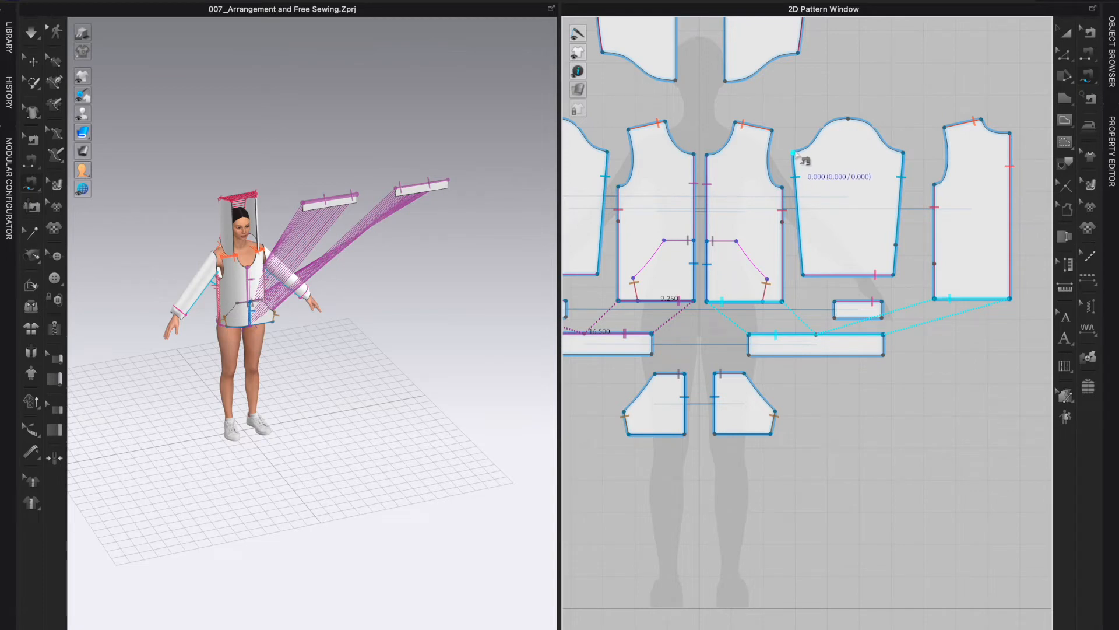
click(795, 154)
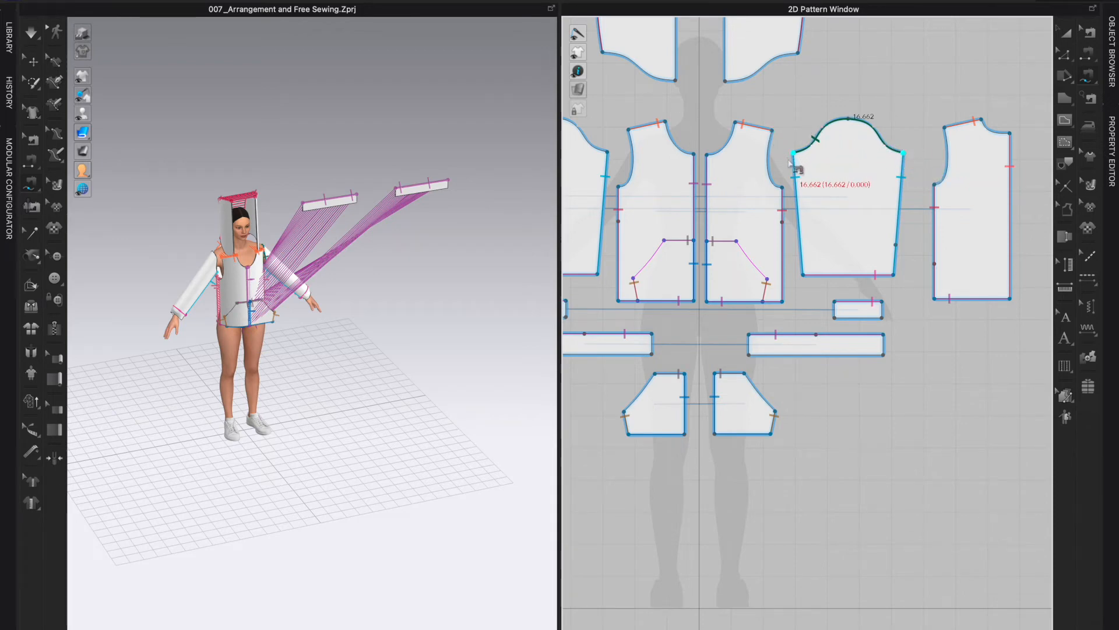
click(783, 189)
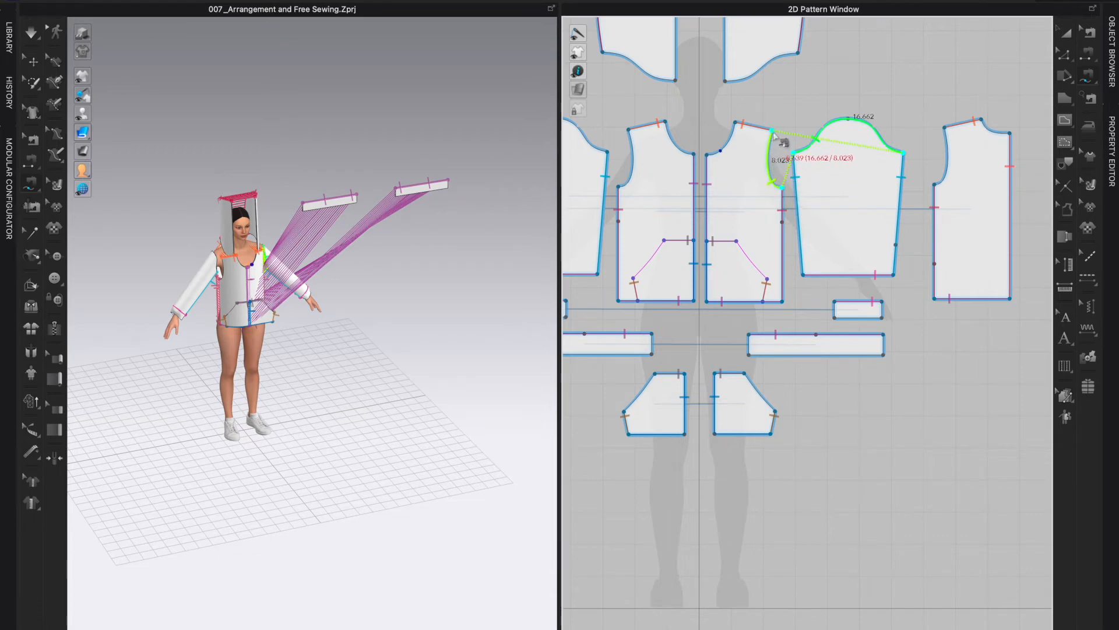
click(946, 127)
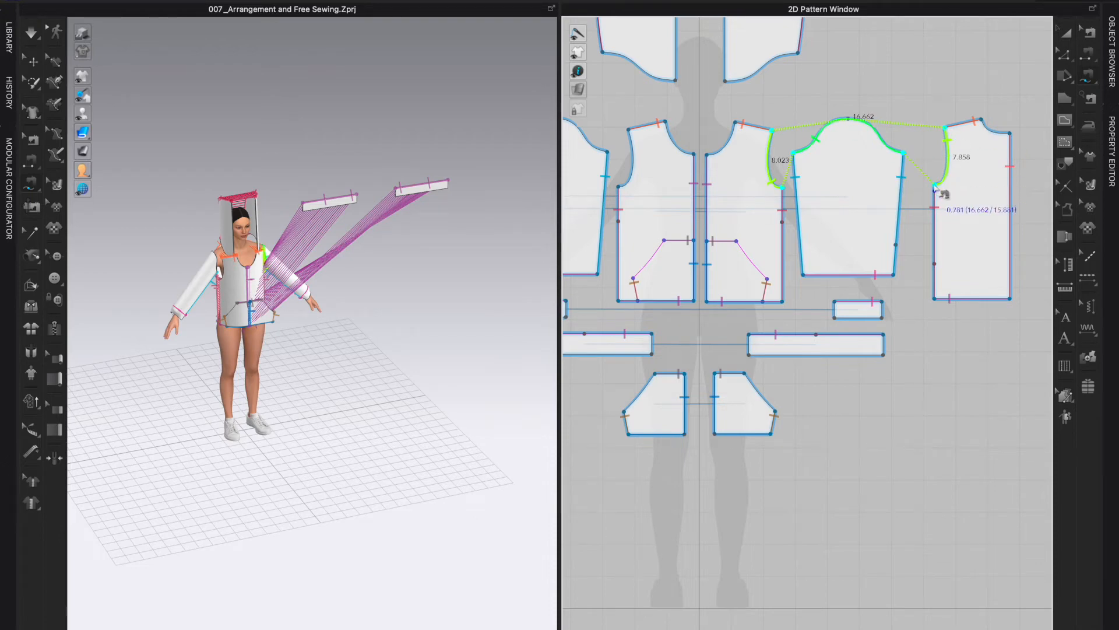
shift+click(935, 186)
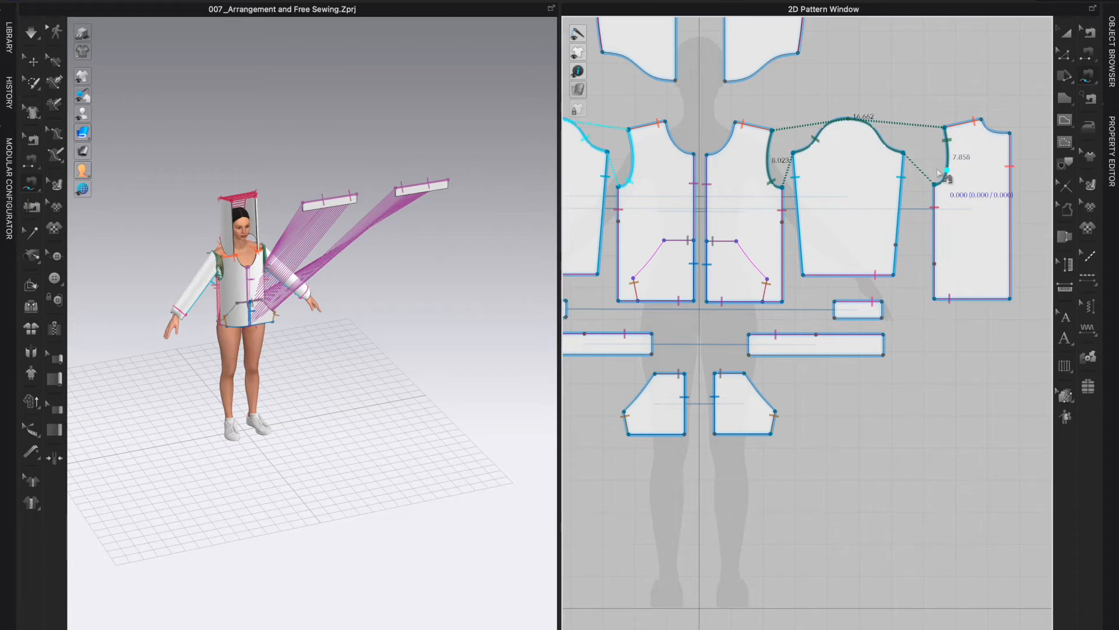
click(940, 172)
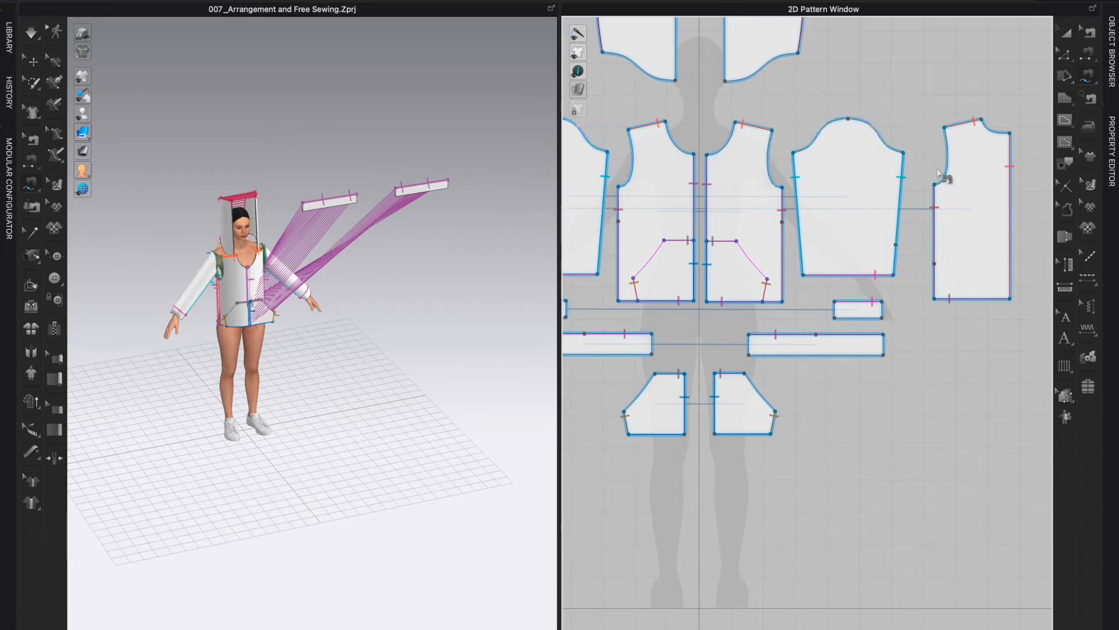
Step: Sew the sleeve cap to the front bodice's armhole and continue the same seam along the back bodice's armhole to the underarm point
click(794, 153)
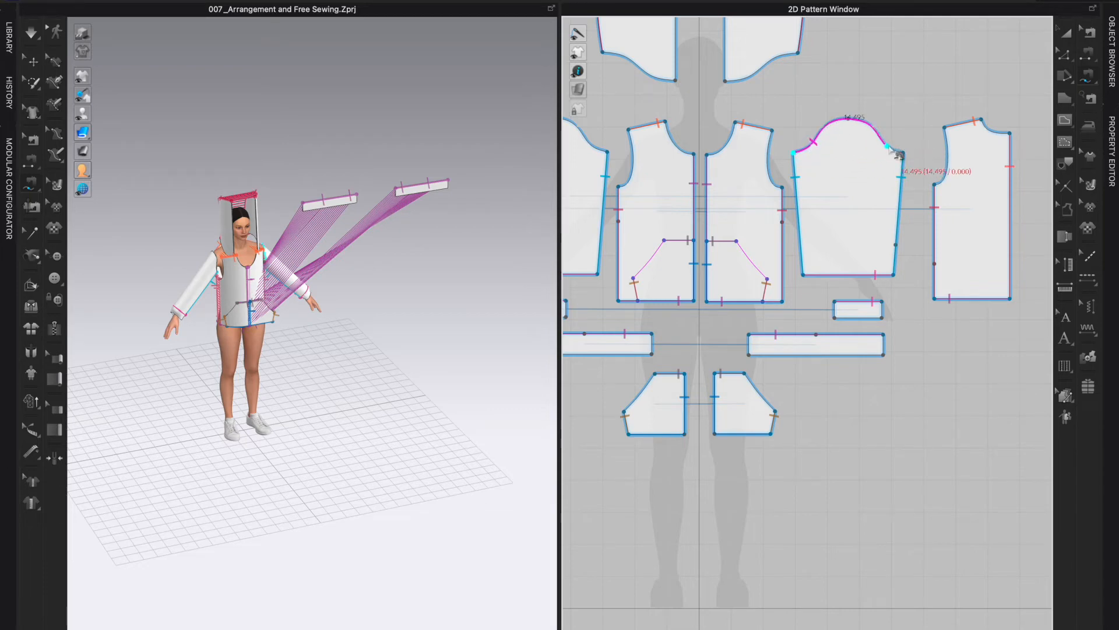
click(904, 154)
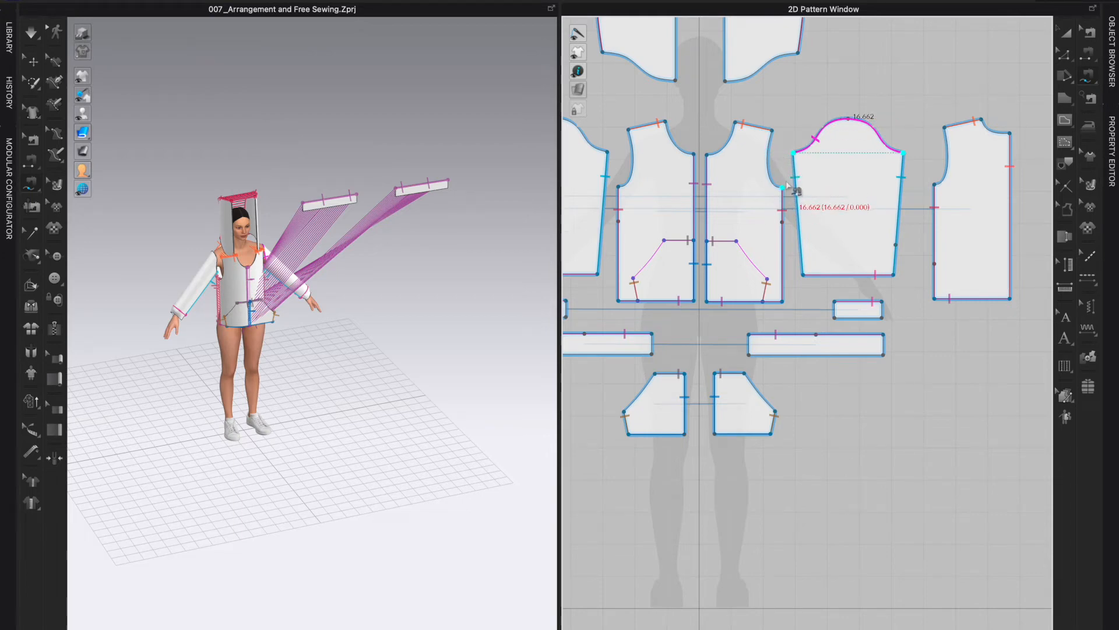
click(784, 187)
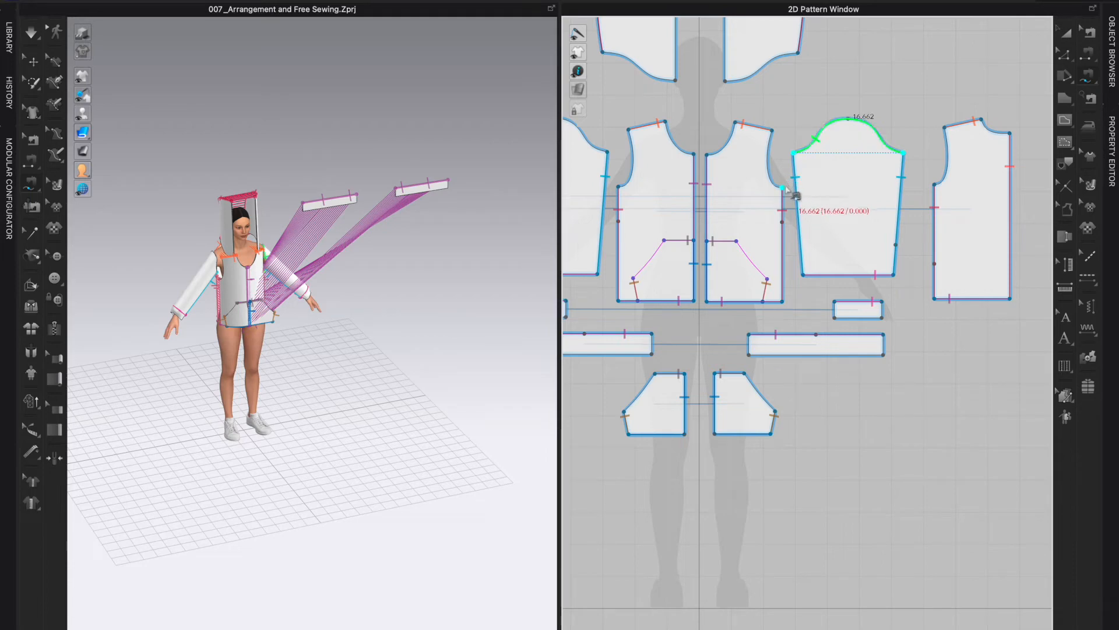
click(772, 130)
click(945, 128)
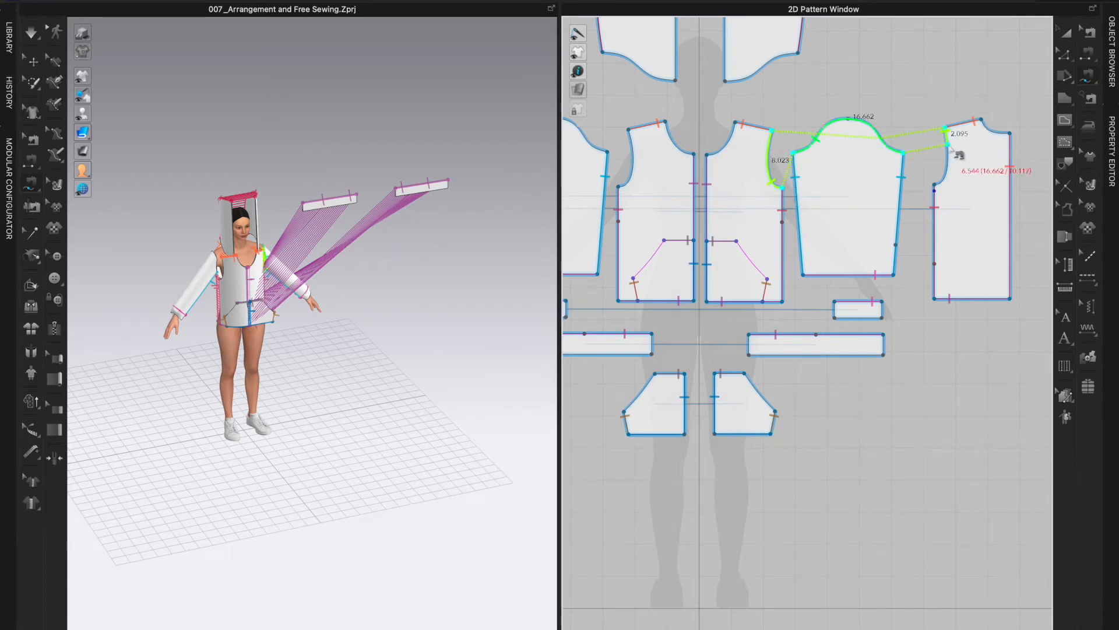
scroll(931, 193, up, 5)
scroll(932, 194, up, 2)
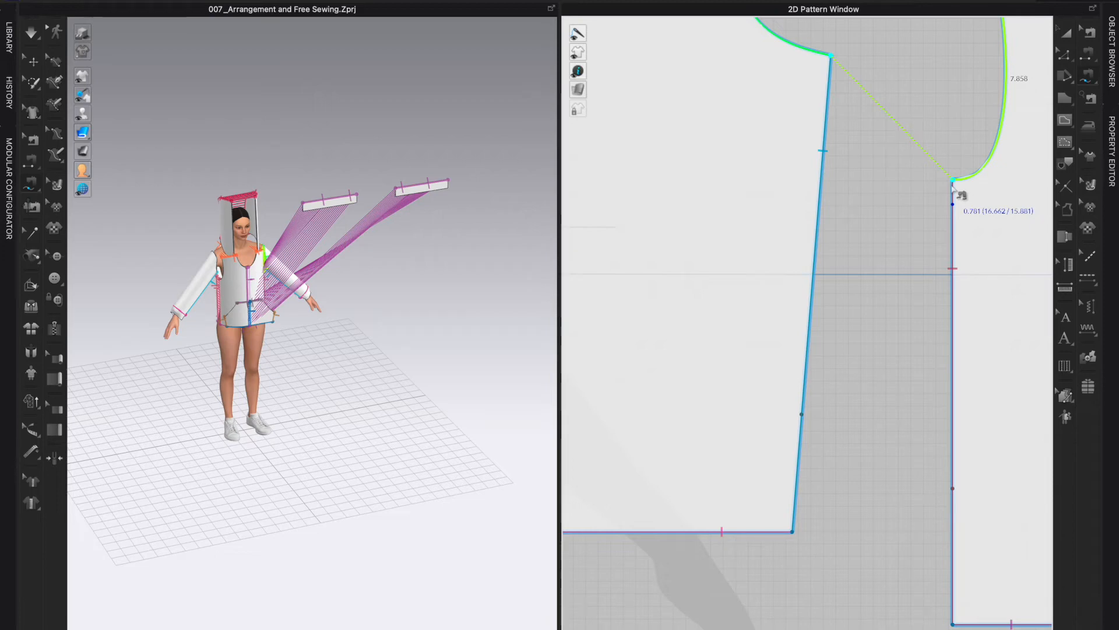
mouse_move(953, 184)
mouse_down()
mouse_move(958, 257)
mouse_move(955, 180)
mouse_up()
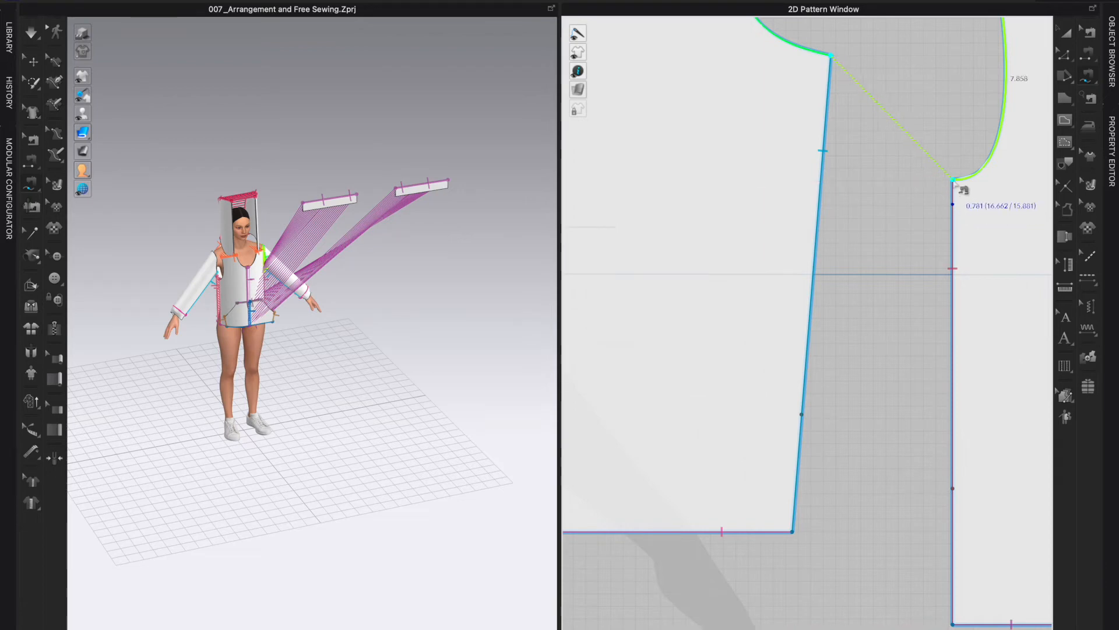
drag(955, 181, 954, 181)
scroll(957, 184, up, 3)
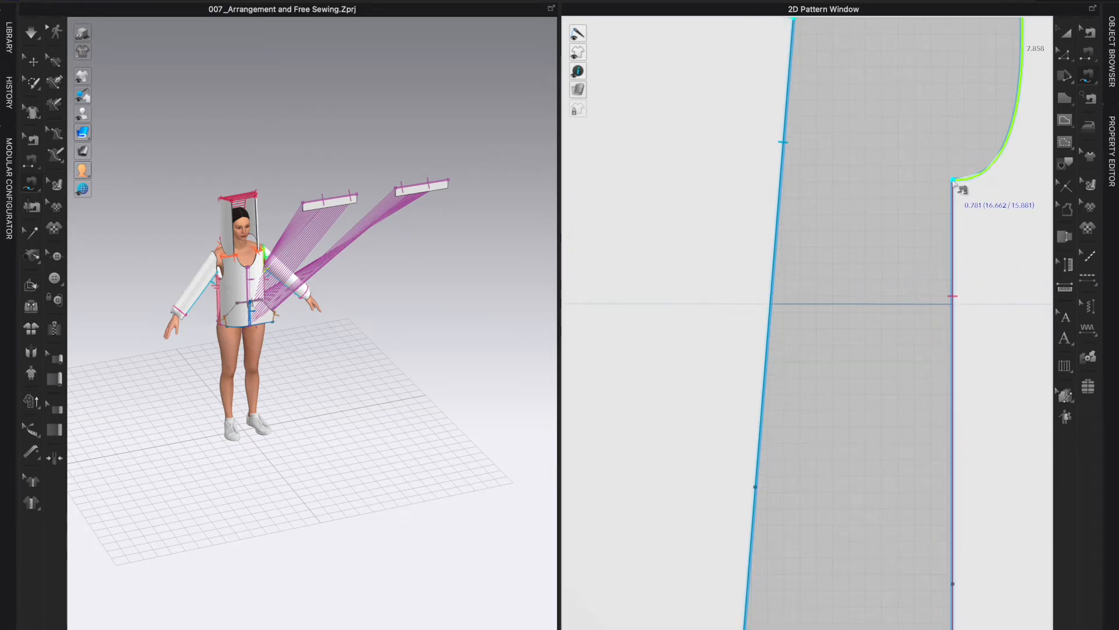
scroll(957, 183, down, 2)
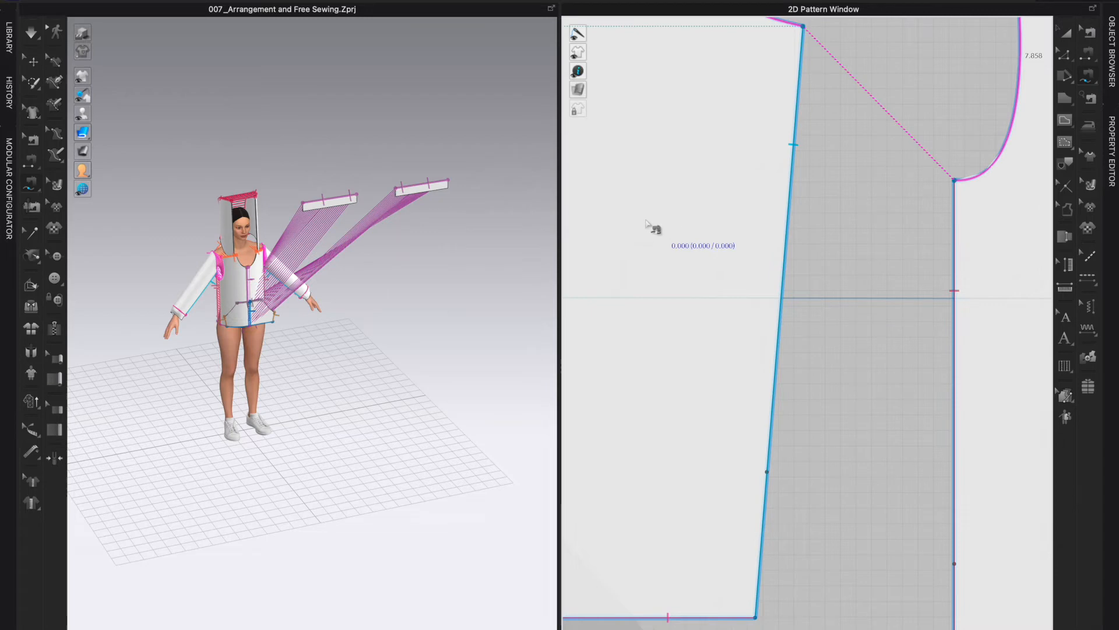
Step: Sew the hood's entire neckline edge as one seam to the front bodice's neckline, continuing along the back bodice's neckline
scroll(647, 224, down, 6)
right_drag(675, 387, 905, 445)
scroll(848, 354, down, 5)
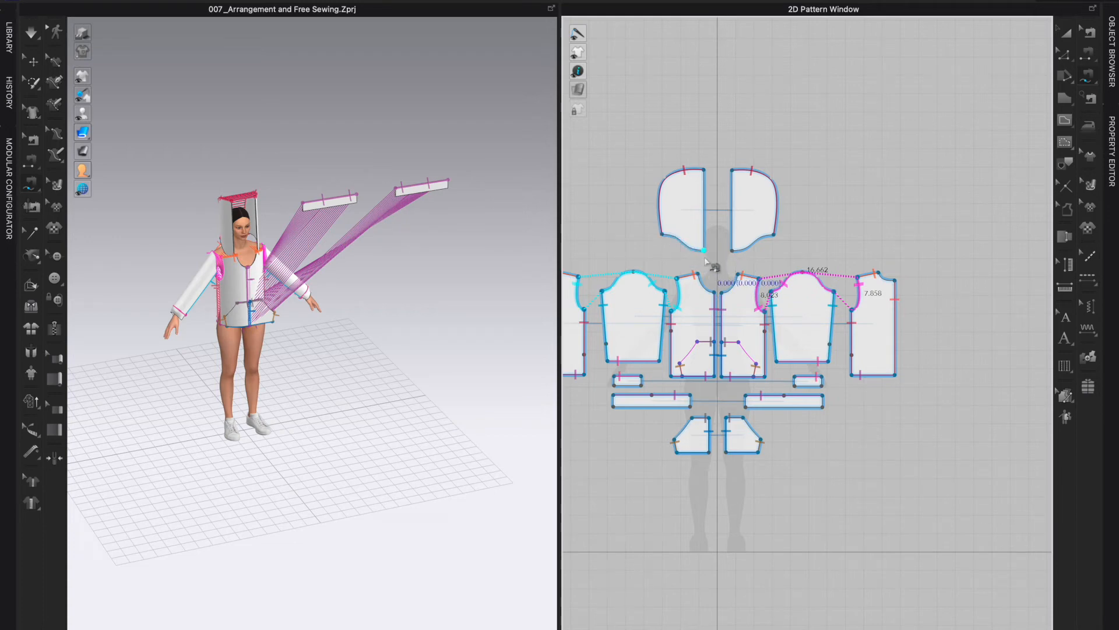
scroll(676, 255, up, 4)
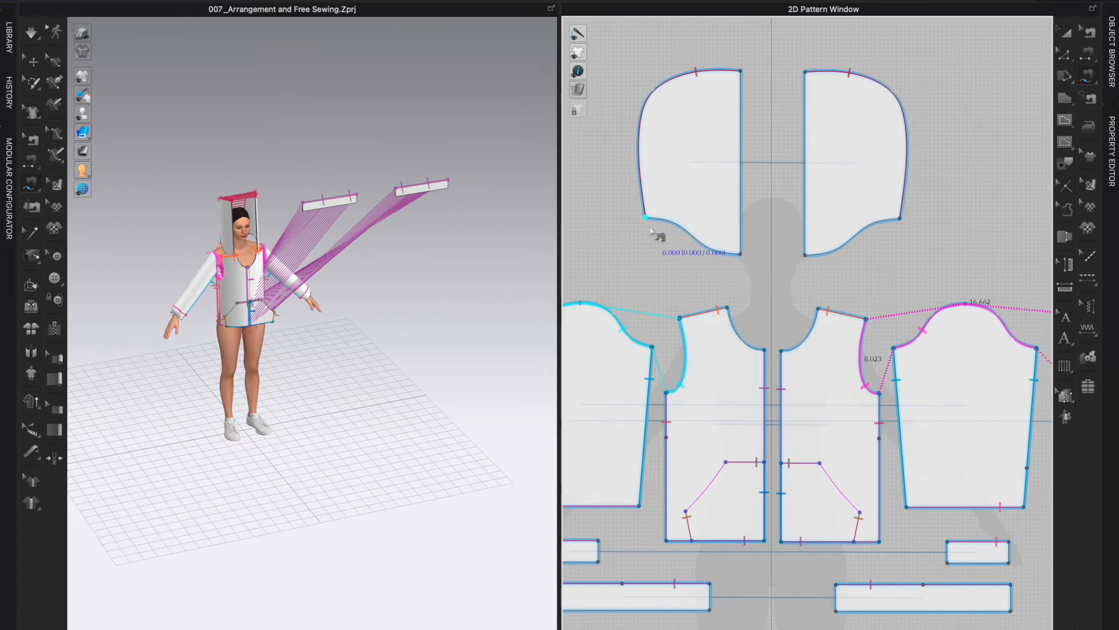
click(741, 255)
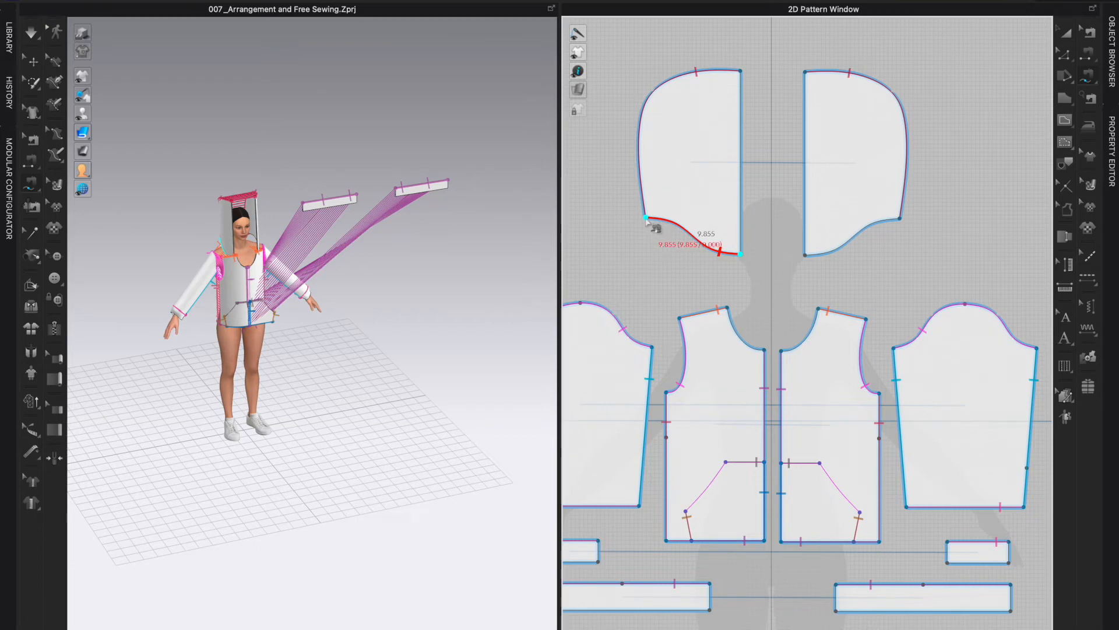
scroll(647, 220, down, 3)
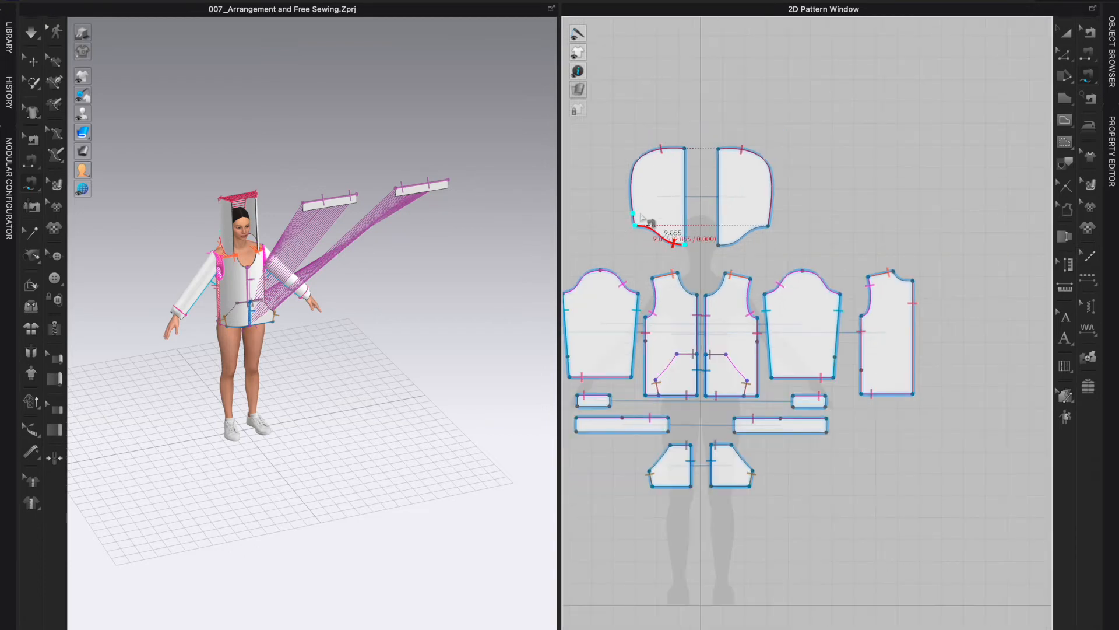
right_drag(607, 245, 796, 218)
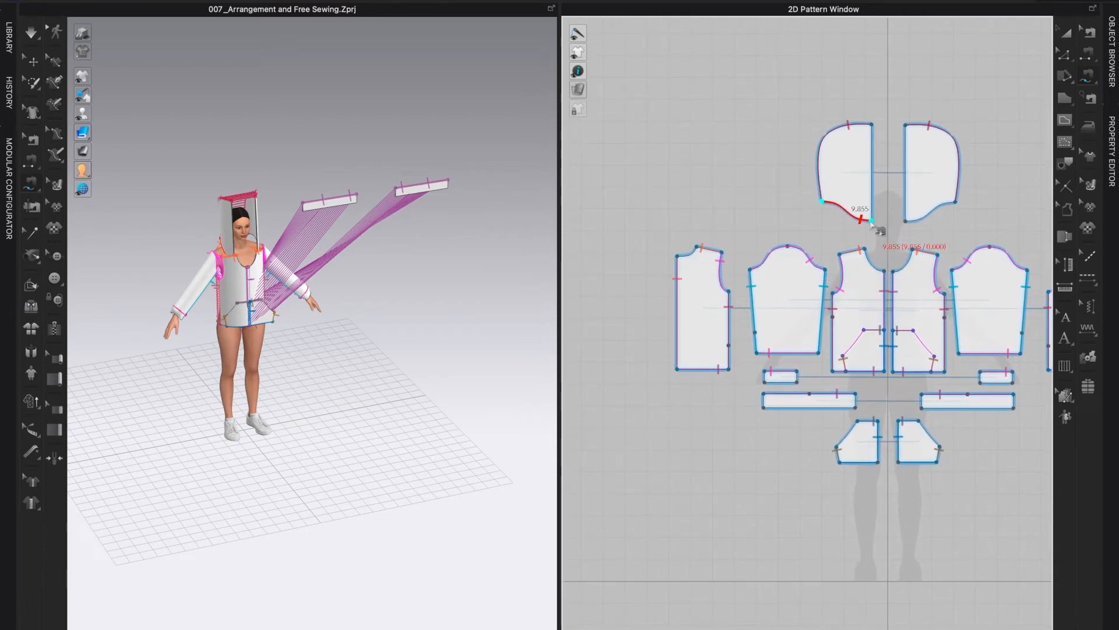
click(822, 203)
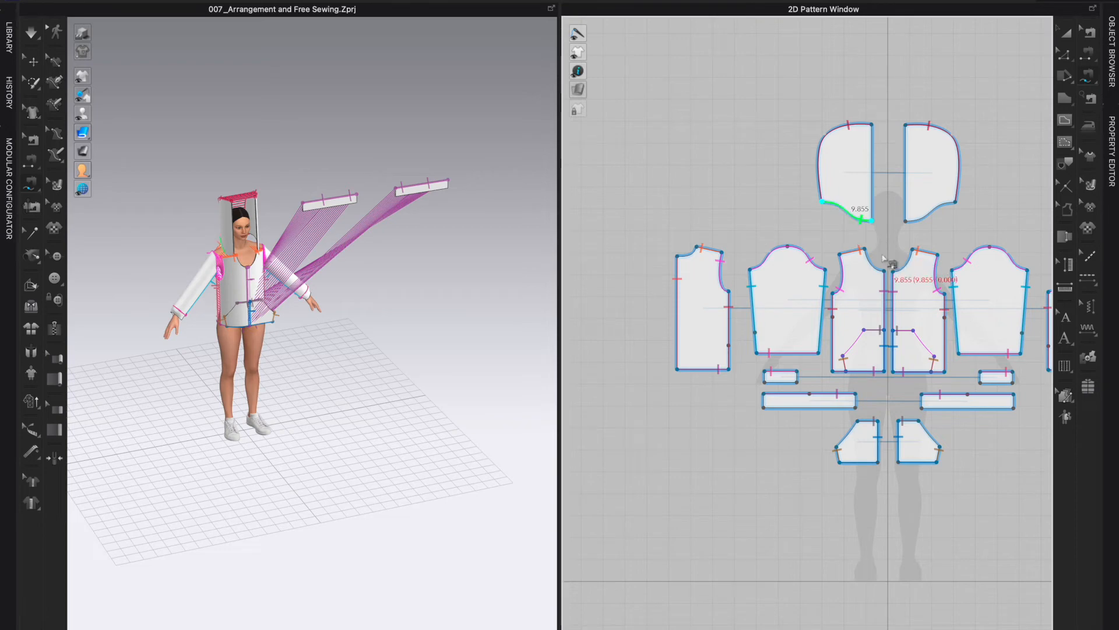
click(885, 271)
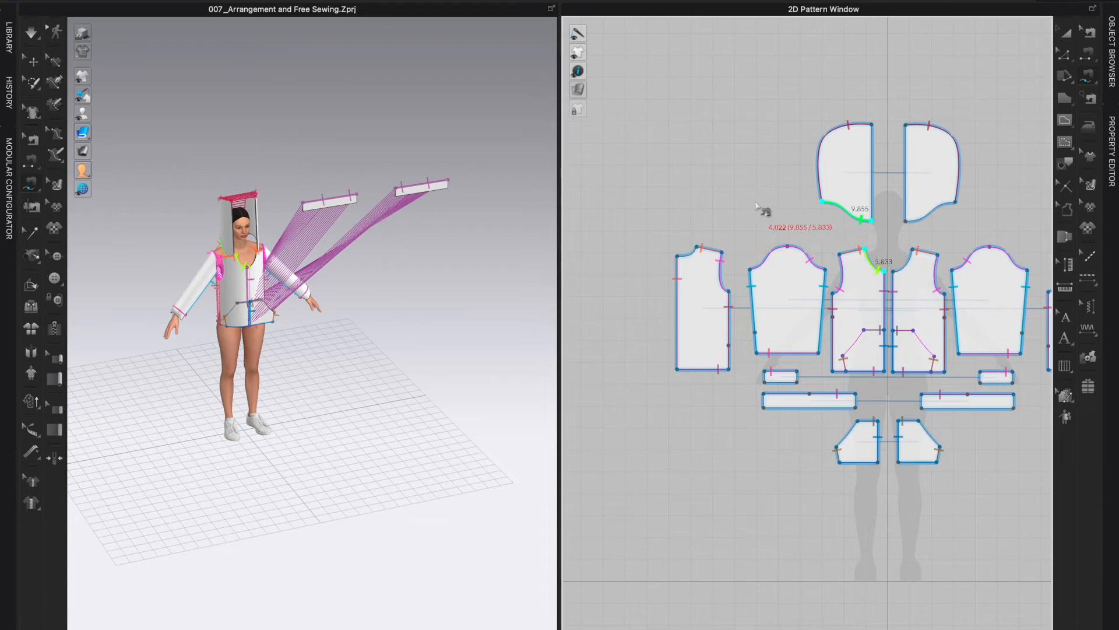
click(698, 247)
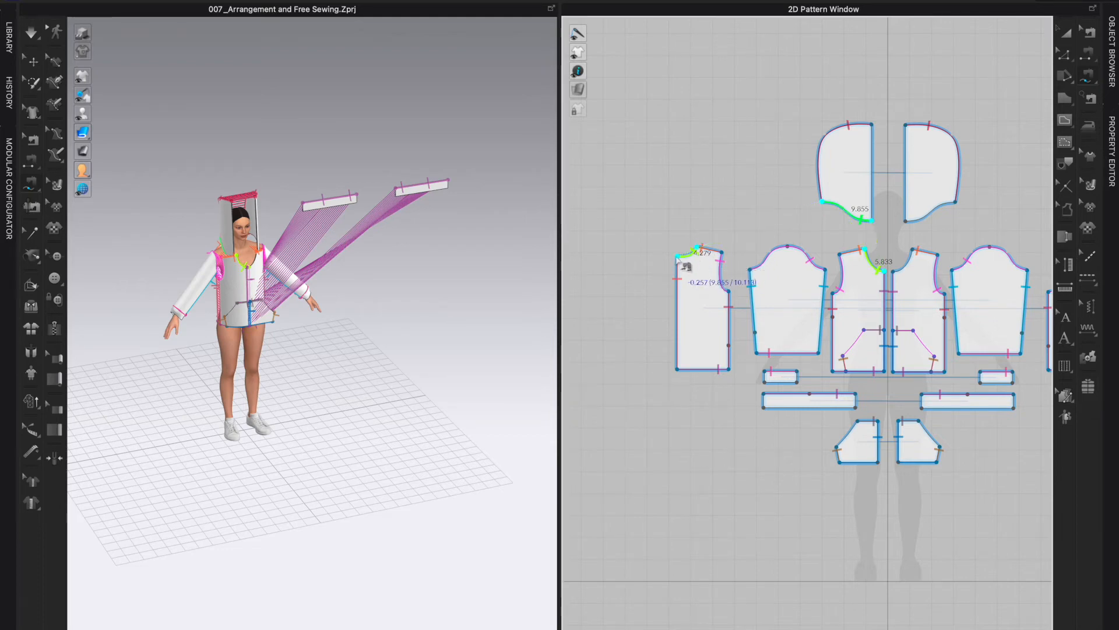
click(678, 256)
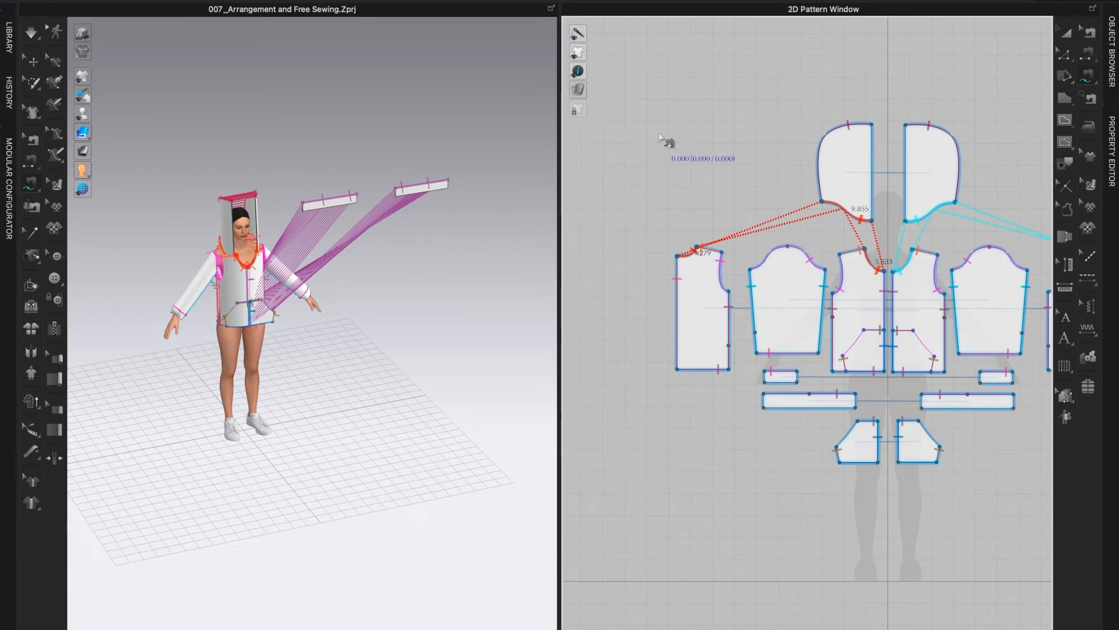
Step: Sew the two short ends of the cuff to each other with Free Sewing
scroll(633, 211, down, 3)
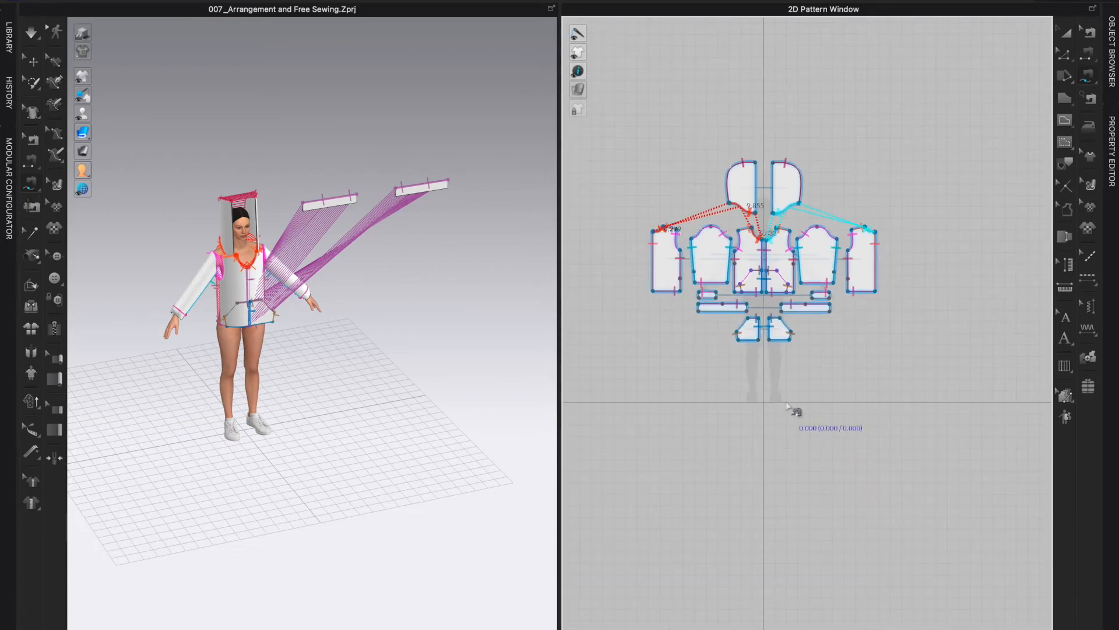
middle_drag(778, 377, 786, 384)
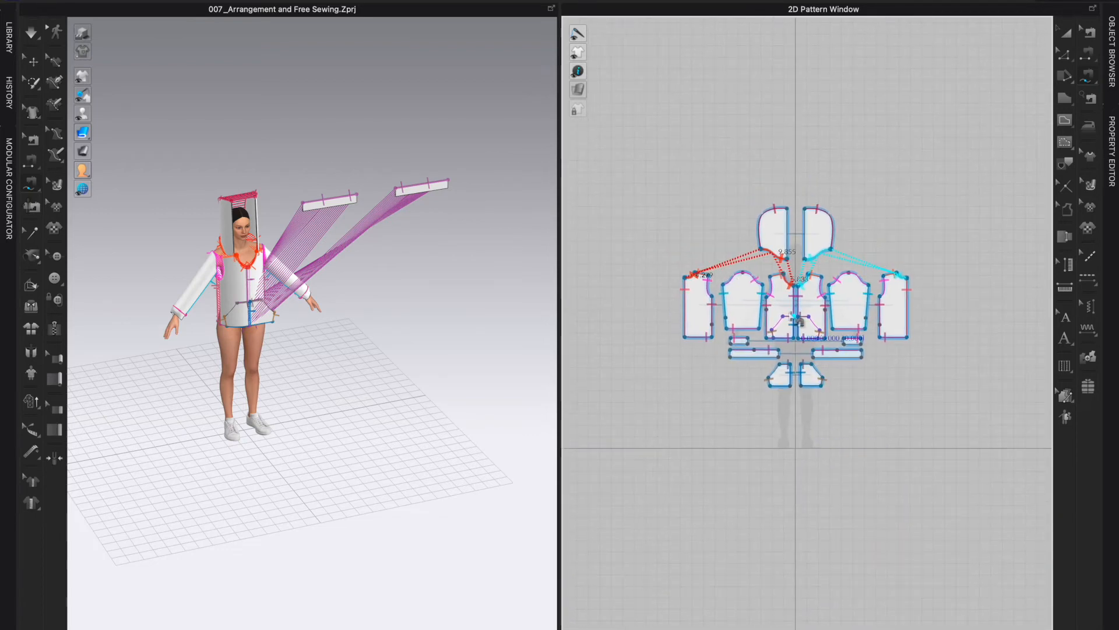
scroll(789, 311, up, 4)
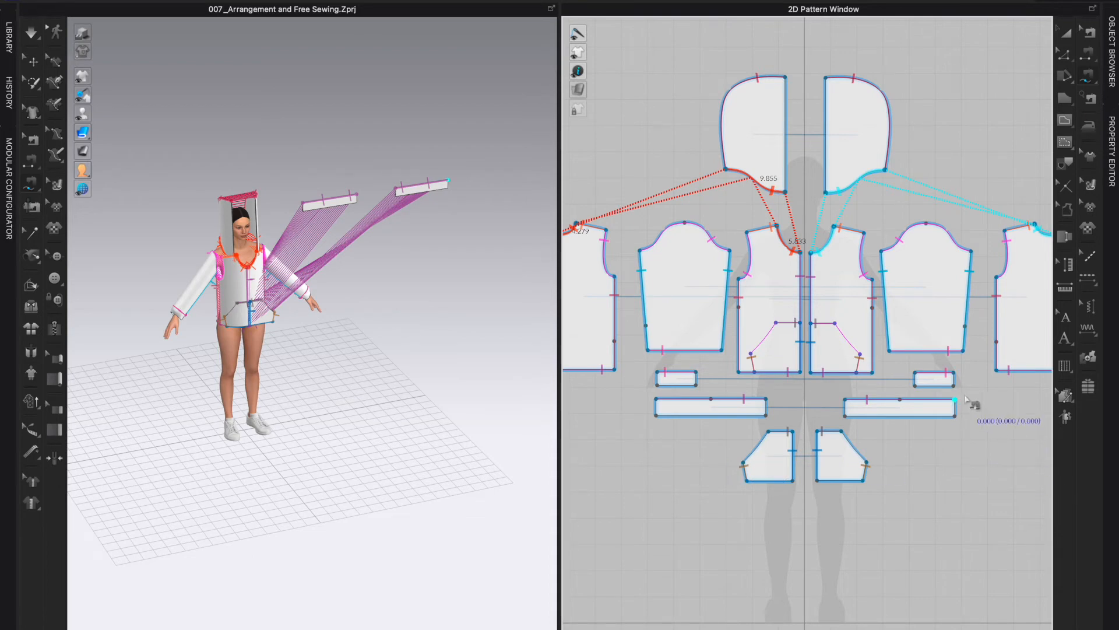
scroll(904, 386, up, 2)
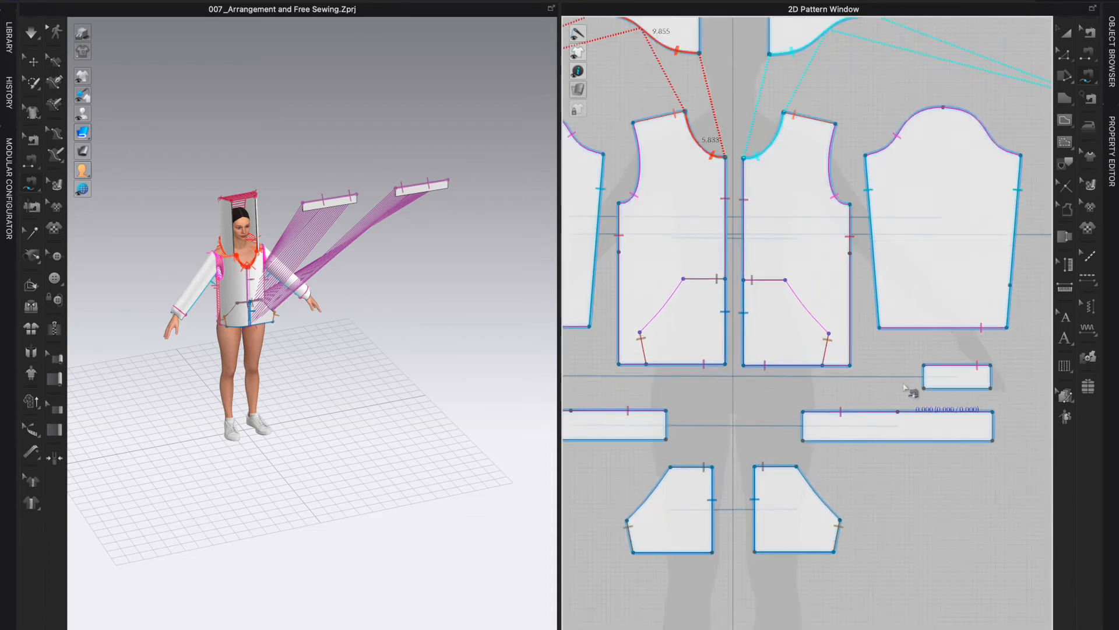
click(930, 360)
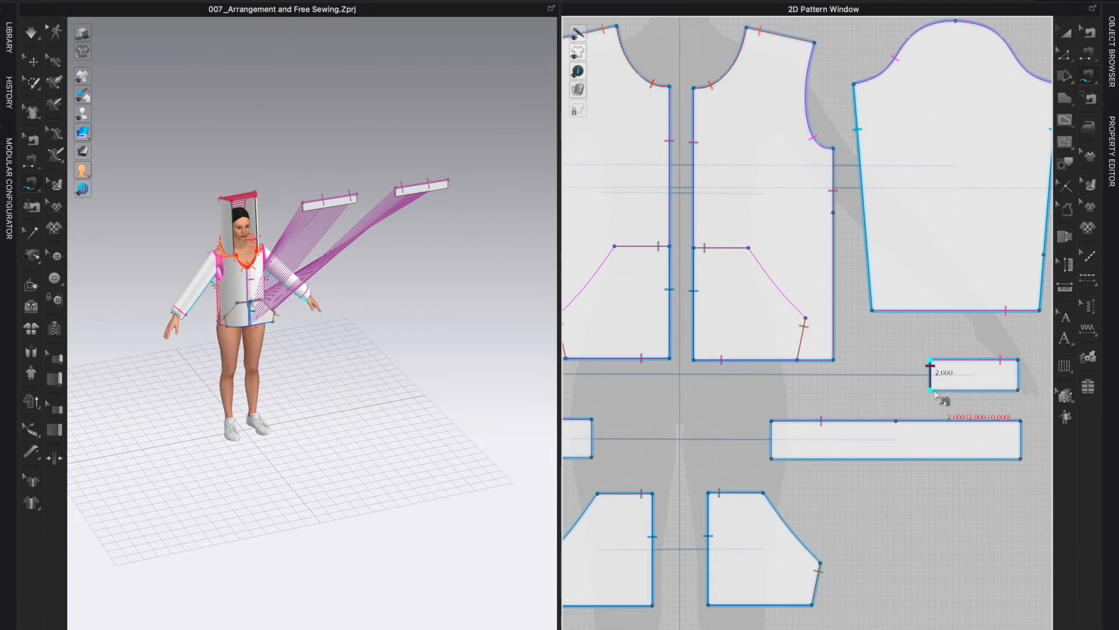
click(1023, 363)
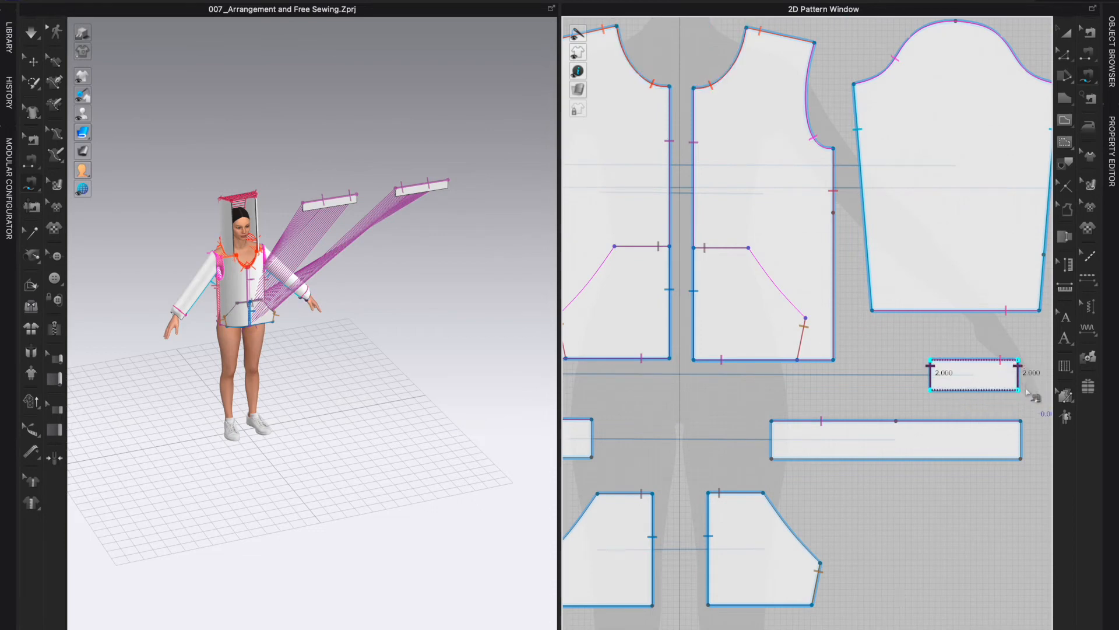
click(1025, 389)
scroll(671, 430, down, 2)
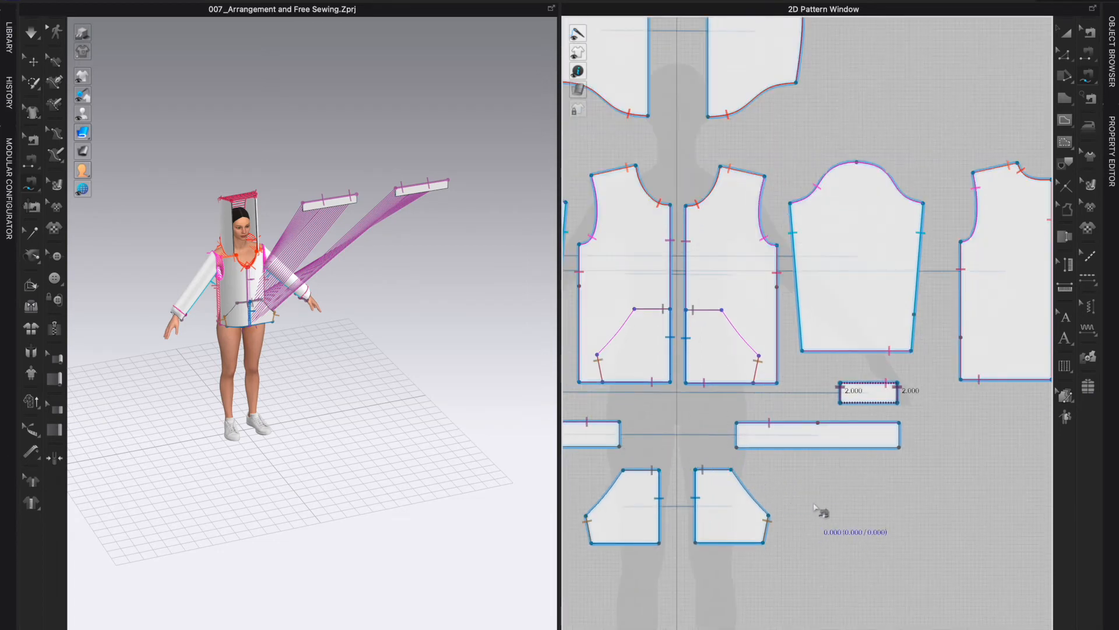
Step: Sew the outer short ends of the two waistband pieces together
middle_drag(869, 523, 990, 464)
click(1020, 387)
click(1021, 363)
click(578, 386)
click(578, 364)
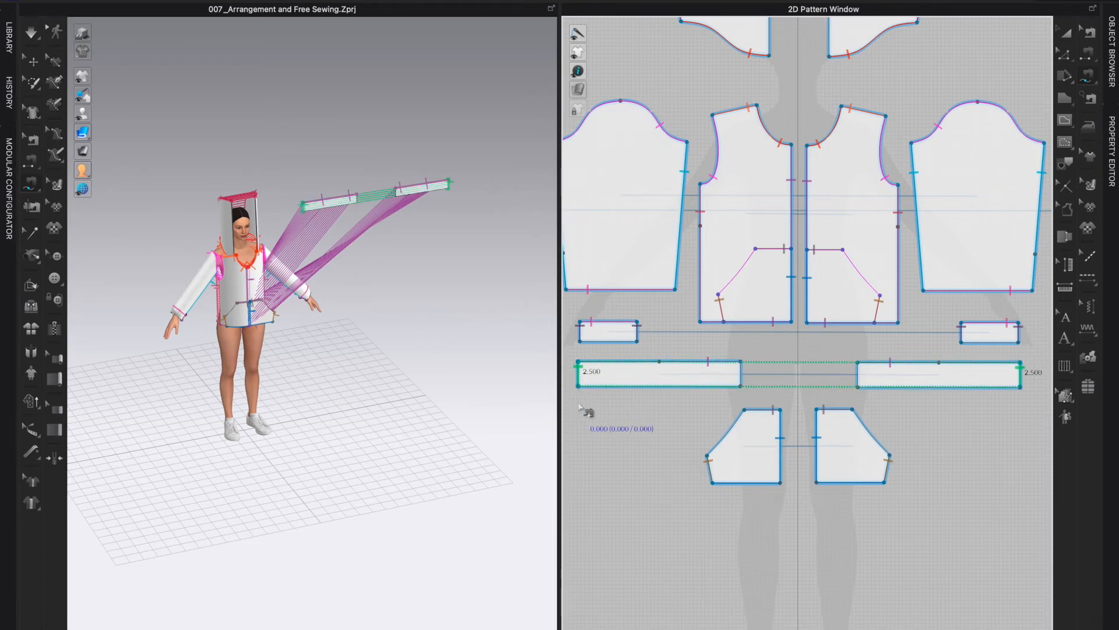
Step: Sew the inner short ends of the two waistband pieces together
click(741, 362)
click(740, 386)
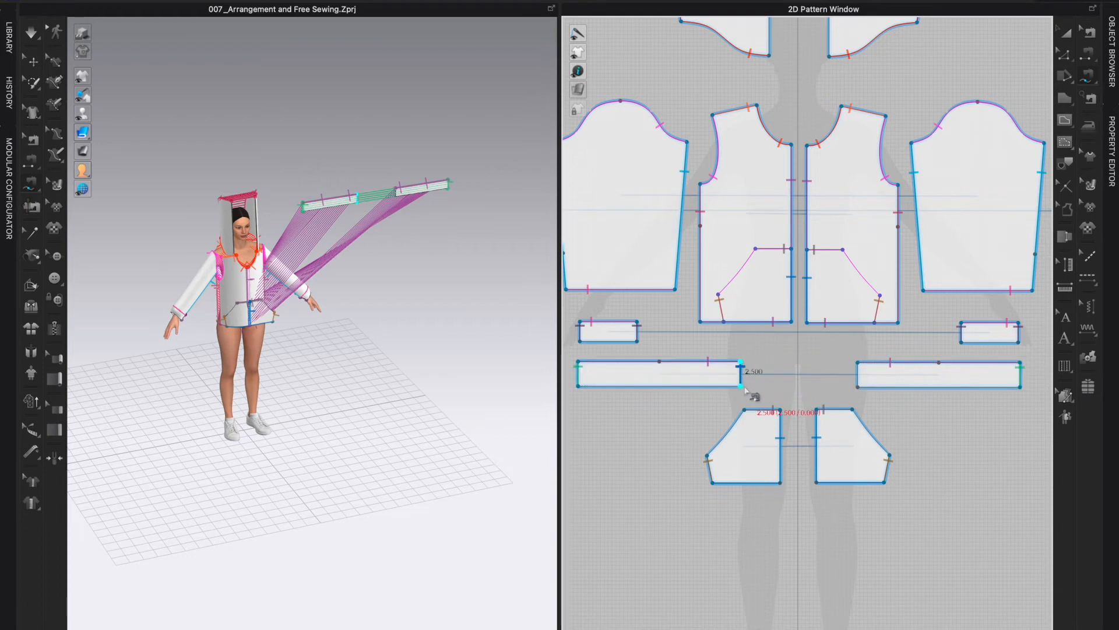
click(858, 362)
click(858, 386)
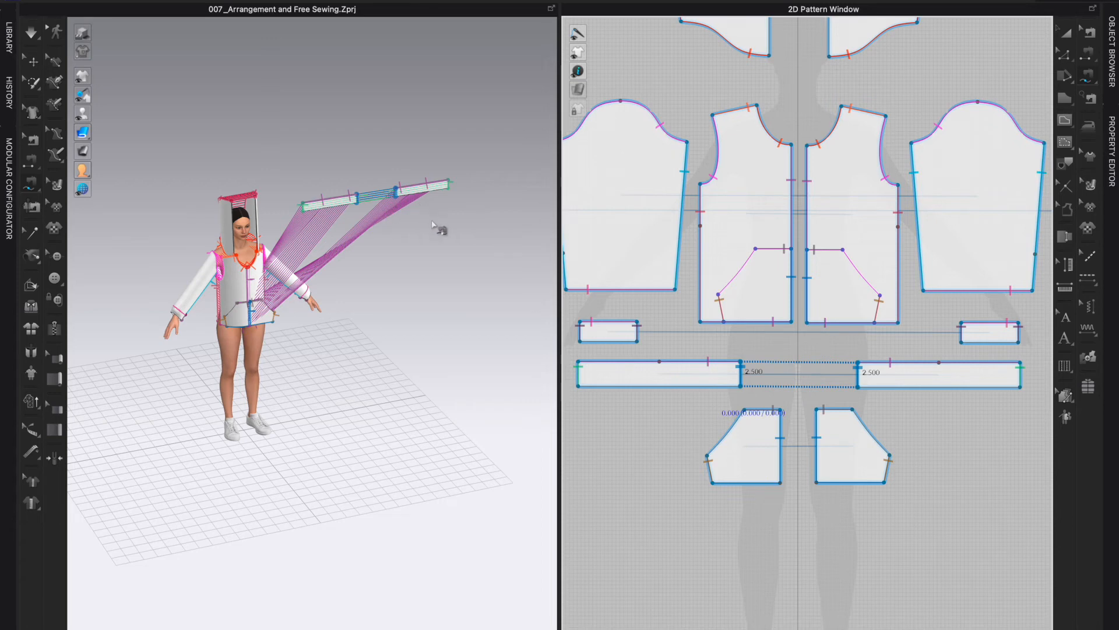
Step: Apply Superimpose (Side) to each of the two floating waistband pieces to bring them onto the garment in 3D
click(1064, 35)
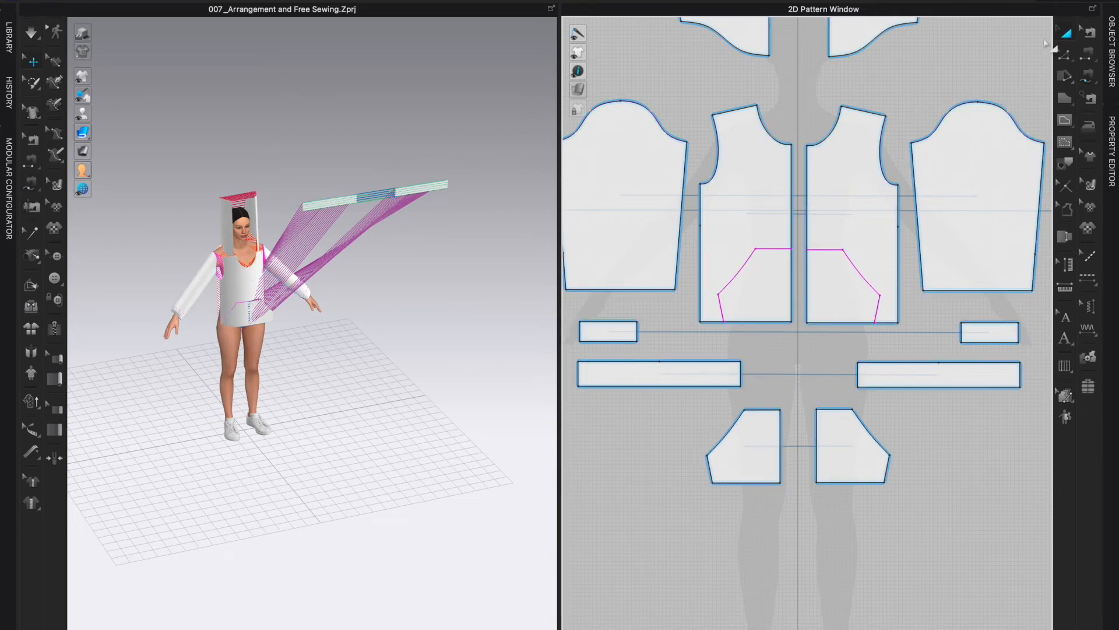
click(330, 204)
right_click(329, 206)
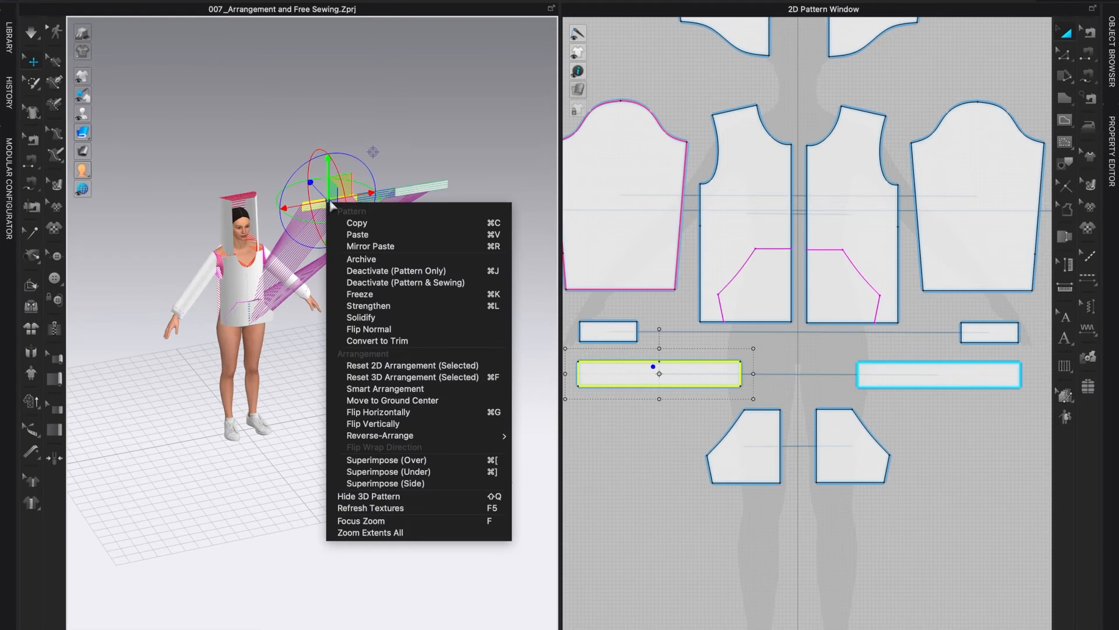
click(373, 483)
right_drag(258, 391, 521, 399)
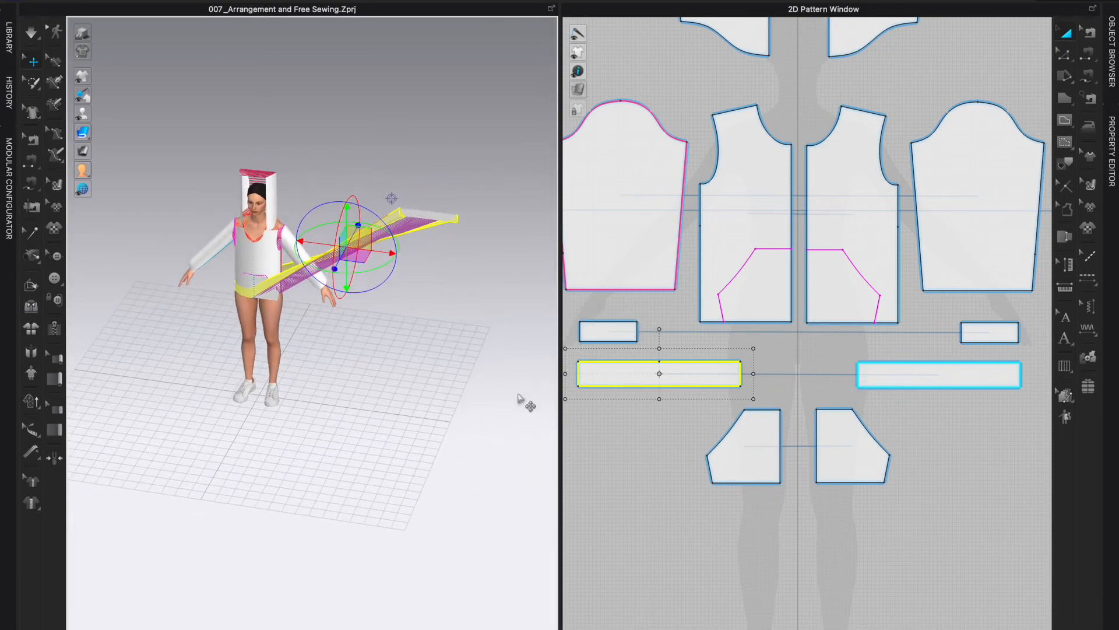
right_click(430, 214)
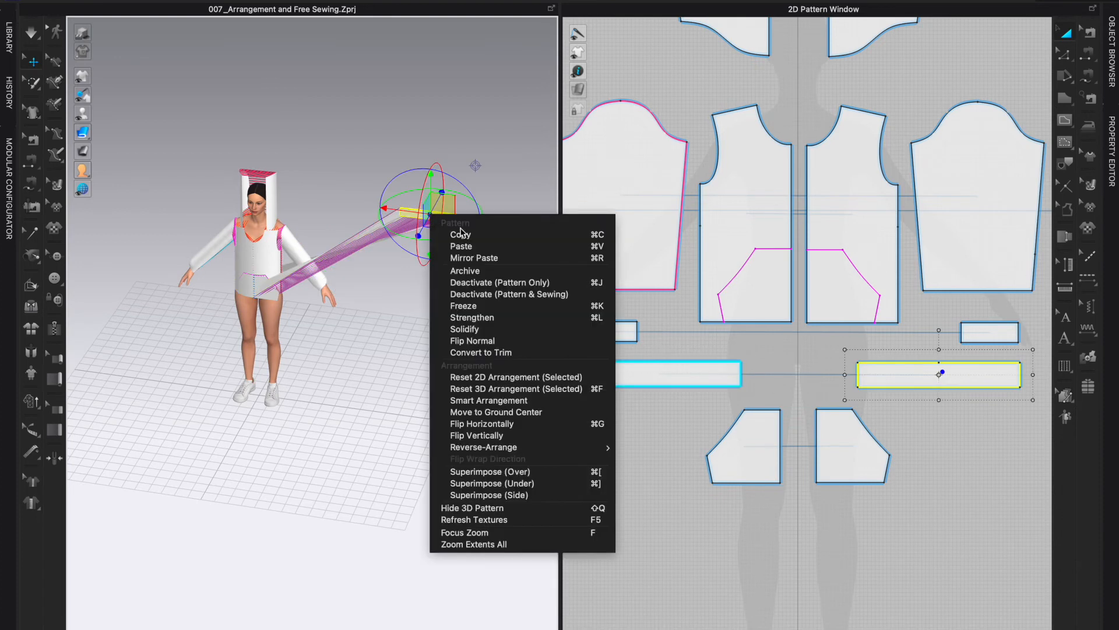
click(497, 495)
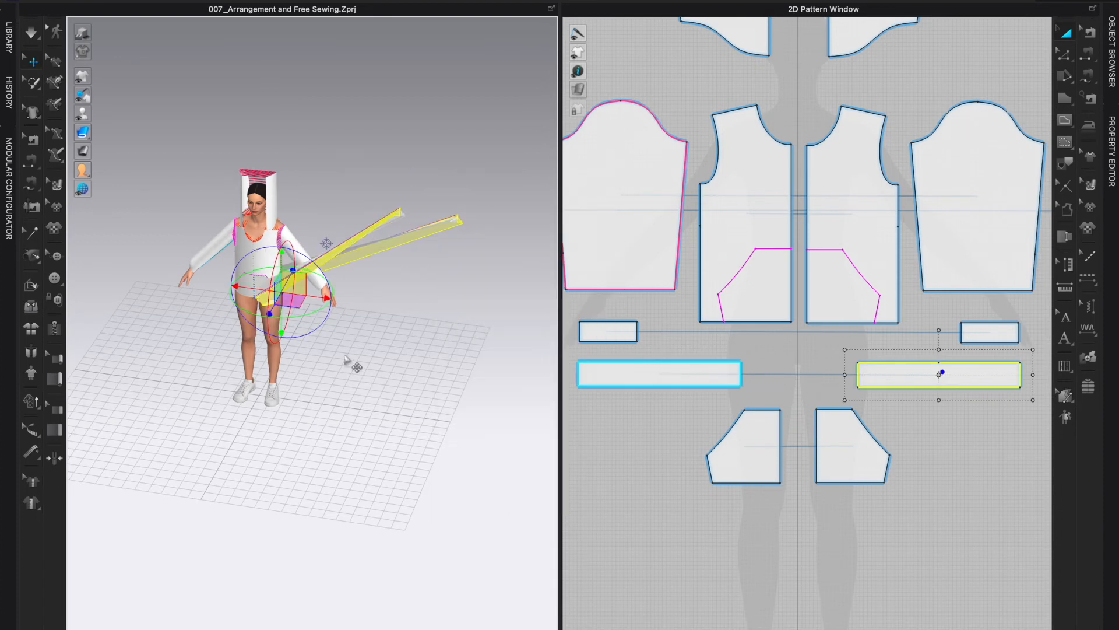
scroll(461, 223, up, 2)
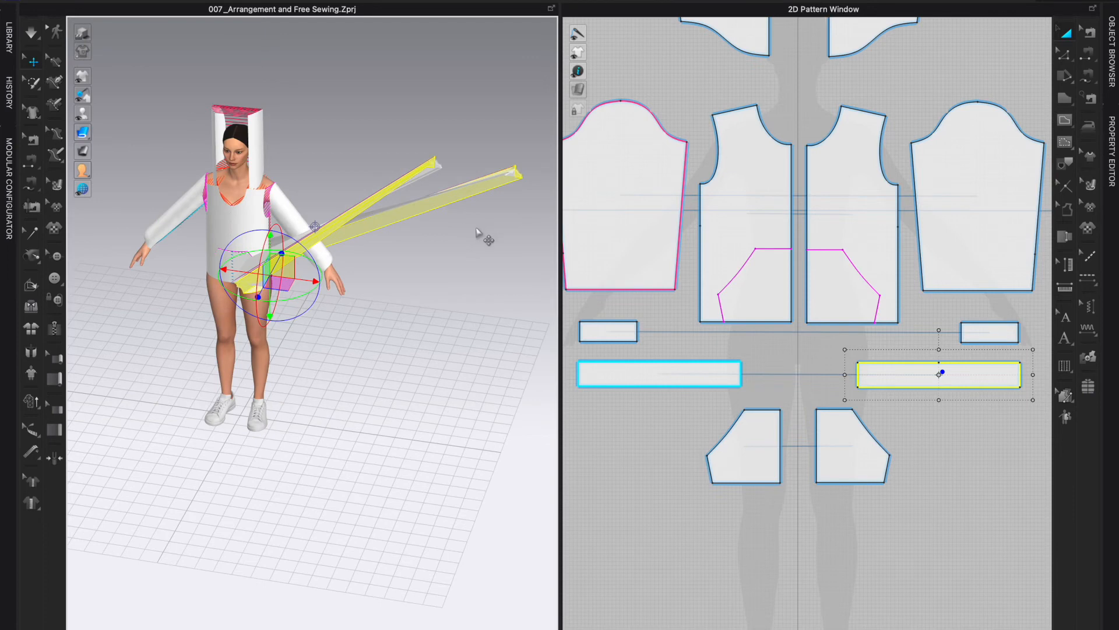
Step: Repeat Superimpose (Side) on both waistband pieces from their far ends beside the avatar
scroll(488, 229, up, 4)
click(496, 224)
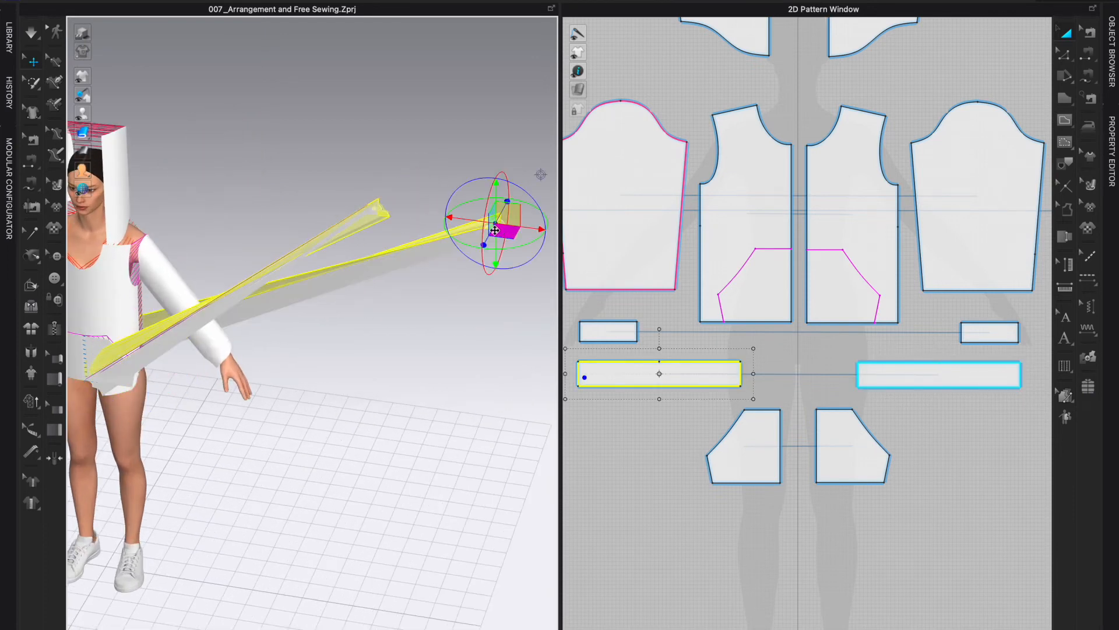
right_click(378, 211)
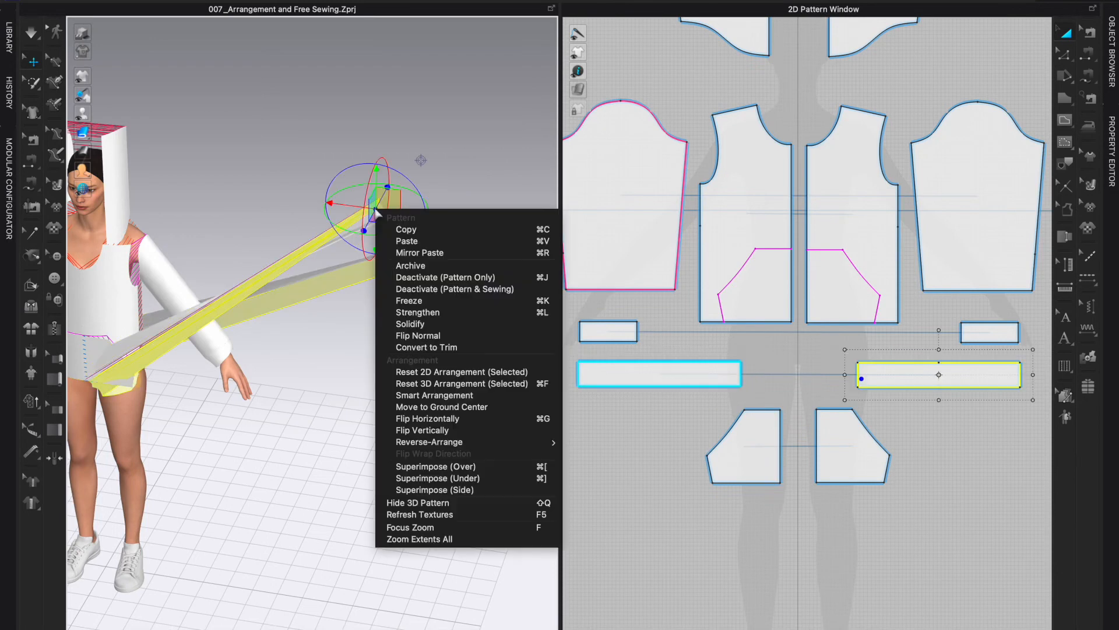
click(448, 490)
click(496, 227)
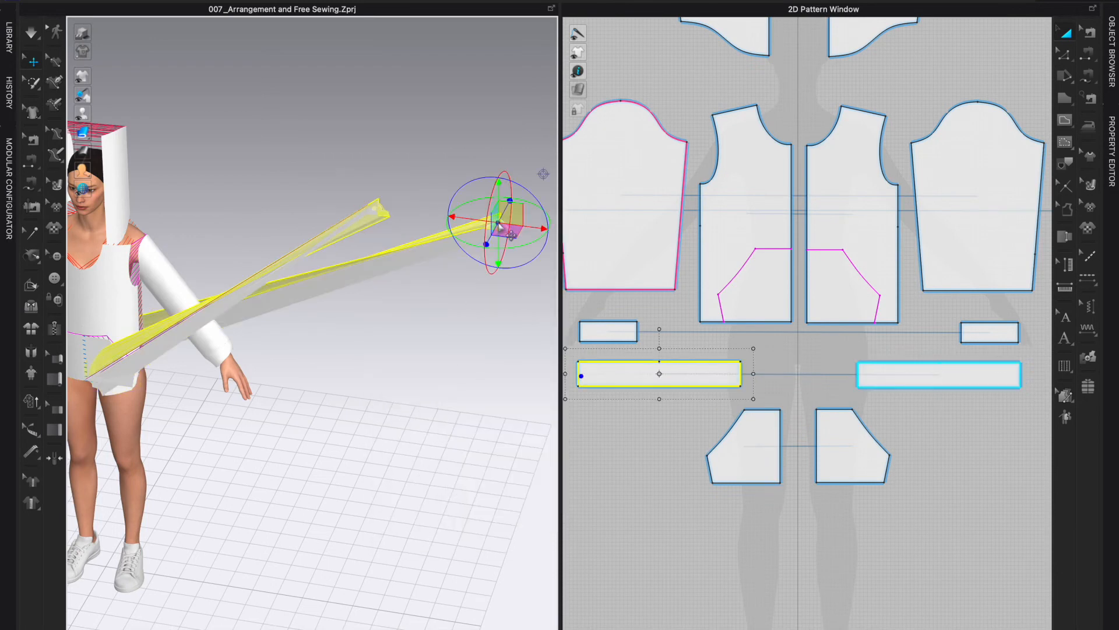
right_click(498, 223)
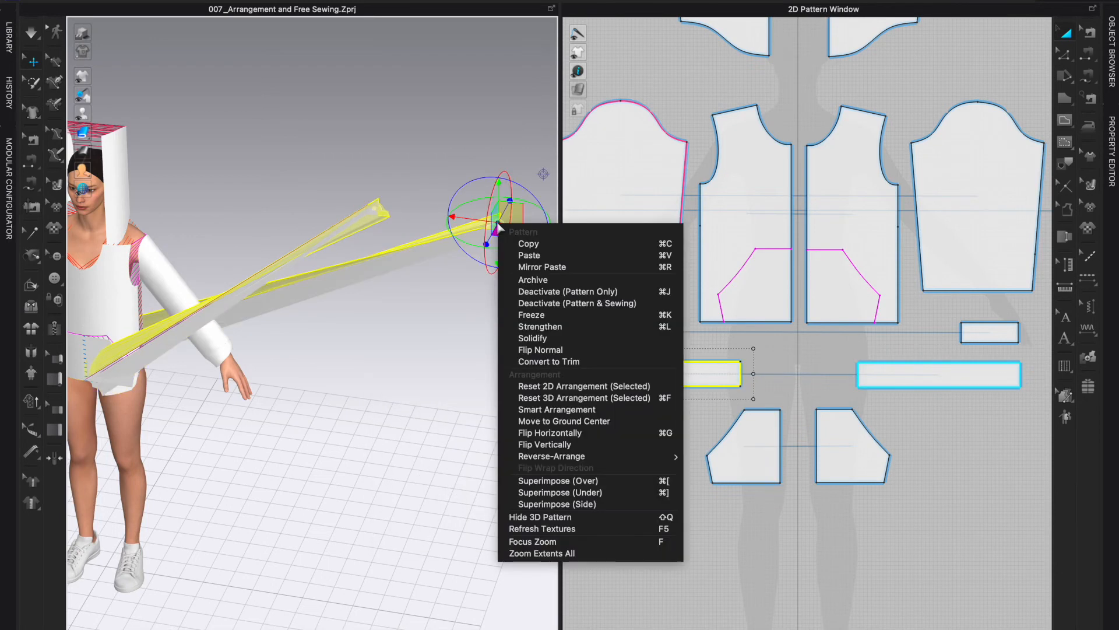
click(546, 505)
mouse_move(285, 374)
right_down()
mouse_move(342, 369)
mouse_move(266, 367)
mouse_move(243, 349)
mouse_move(204, 355)
mouse_move(274, 370)
right_up()
scroll(282, 370, up, 6)
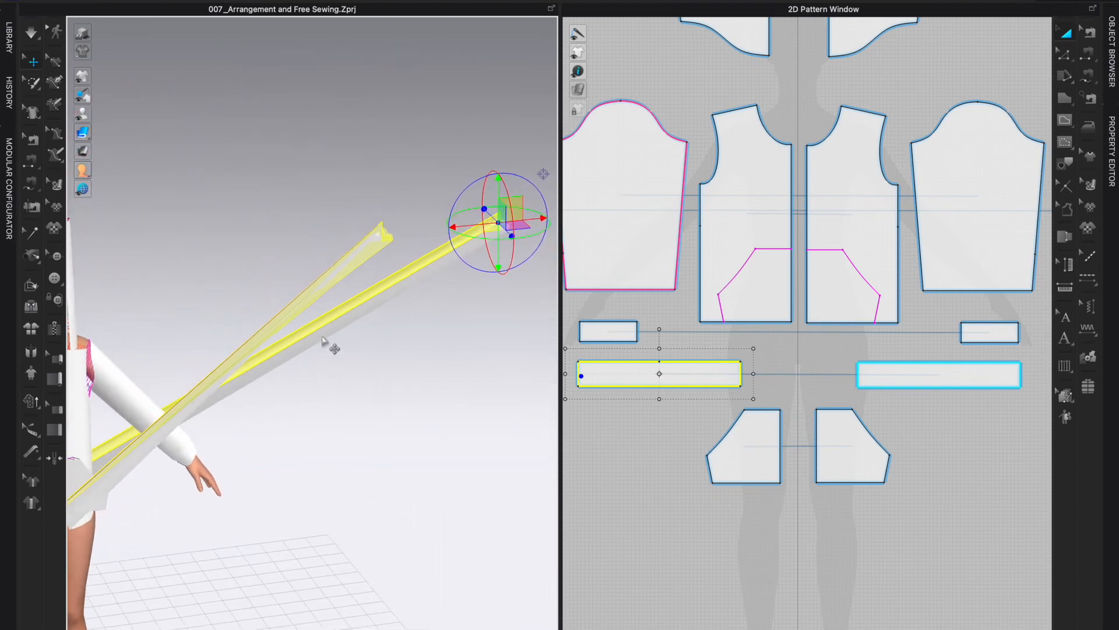
Step: Try to reposition the selected waistband piece in 3D by swinging it about its far end, and clear the selection
drag(511, 228, 505, 312)
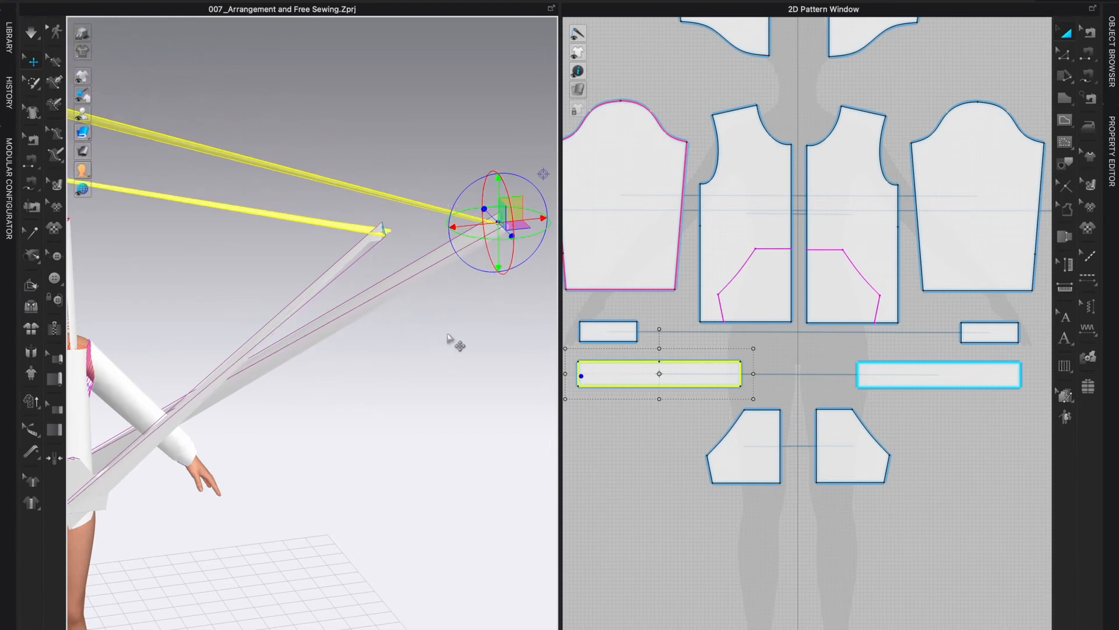
click(448, 339)
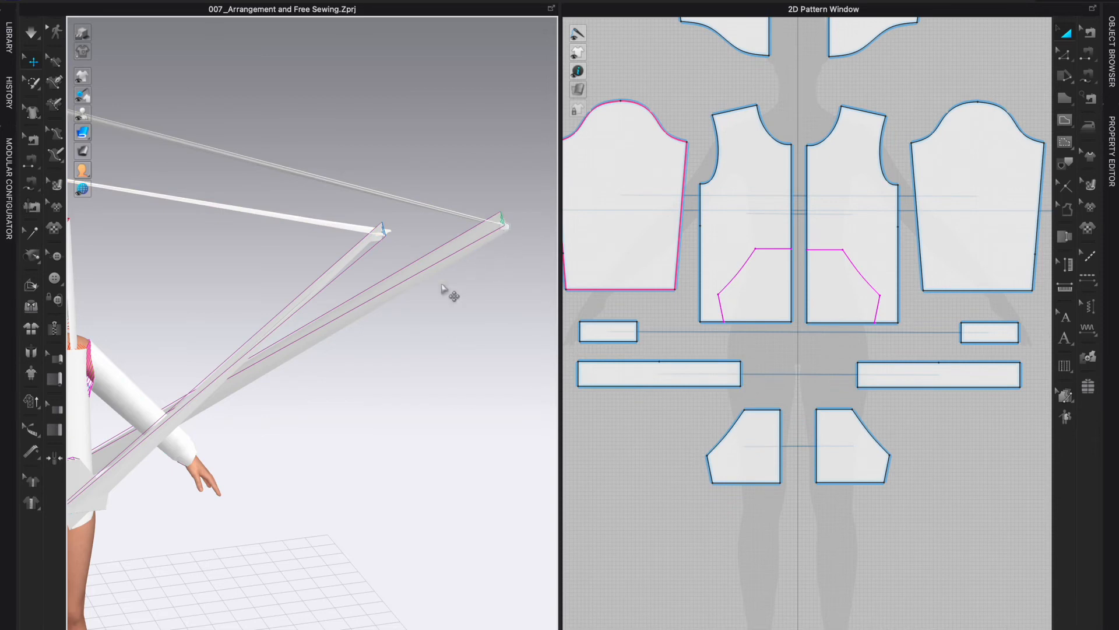
scroll(264, 369, down, 3)
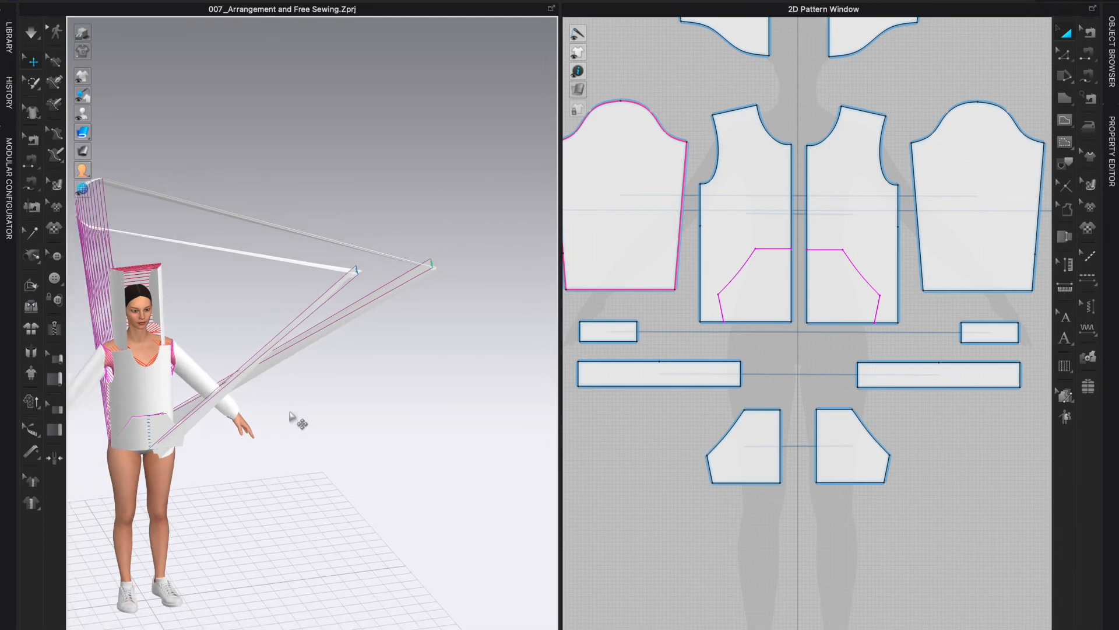
middle_drag(300, 423, 385, 430)
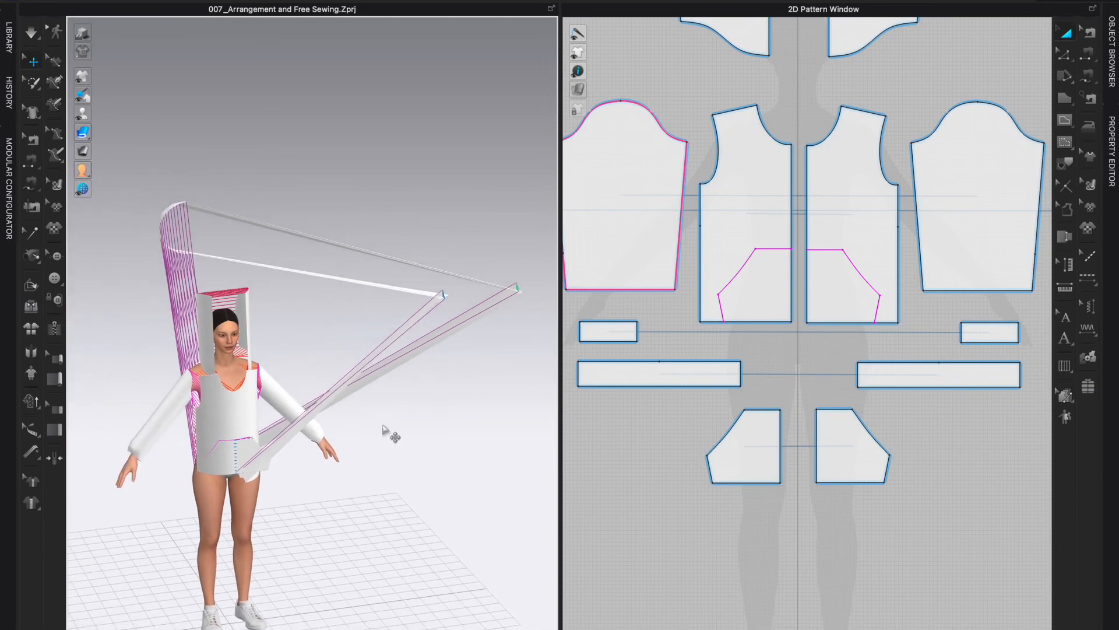
right_drag(217, 285, 441, 297)
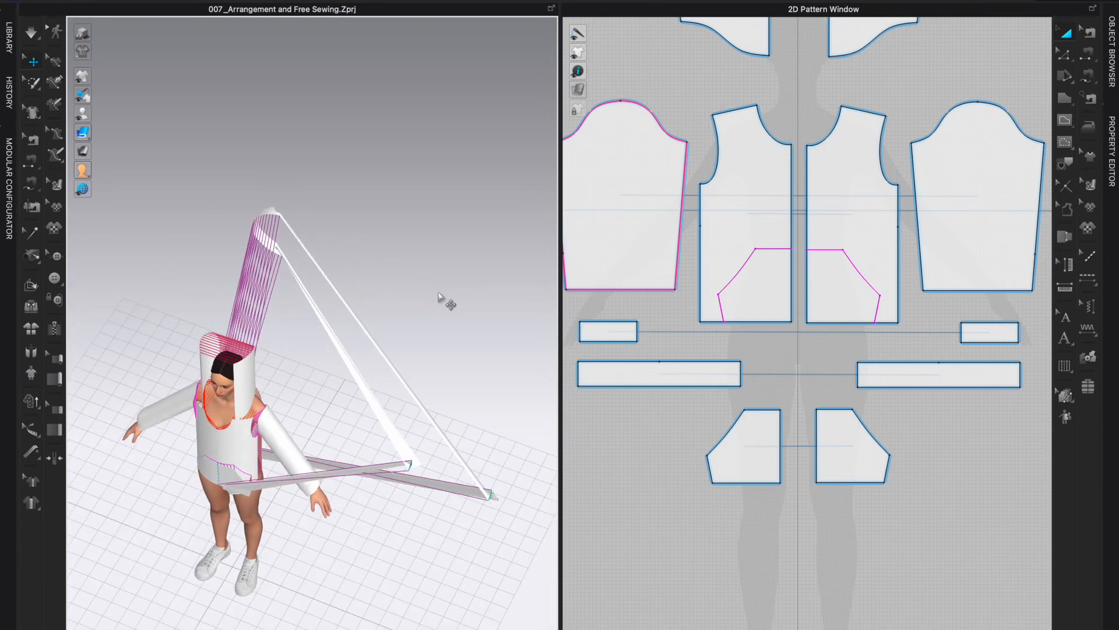
Step: Undo the last waistband placements until both waistband pieces are back at their floating position beside the avatar
key(super+z)
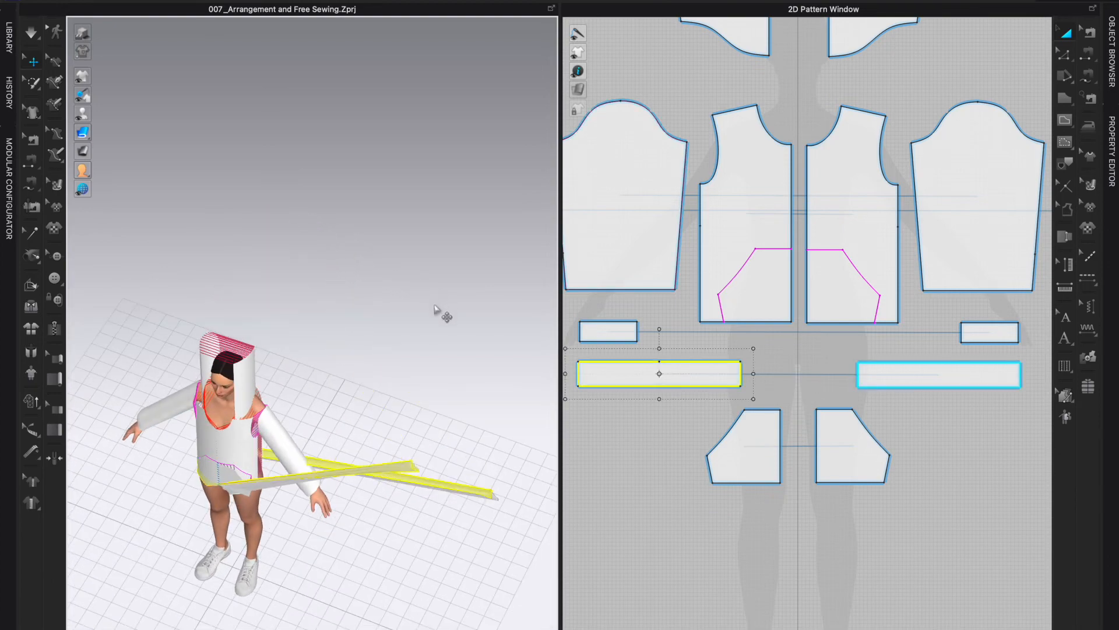
key(super+z)
key(super+shift+z)
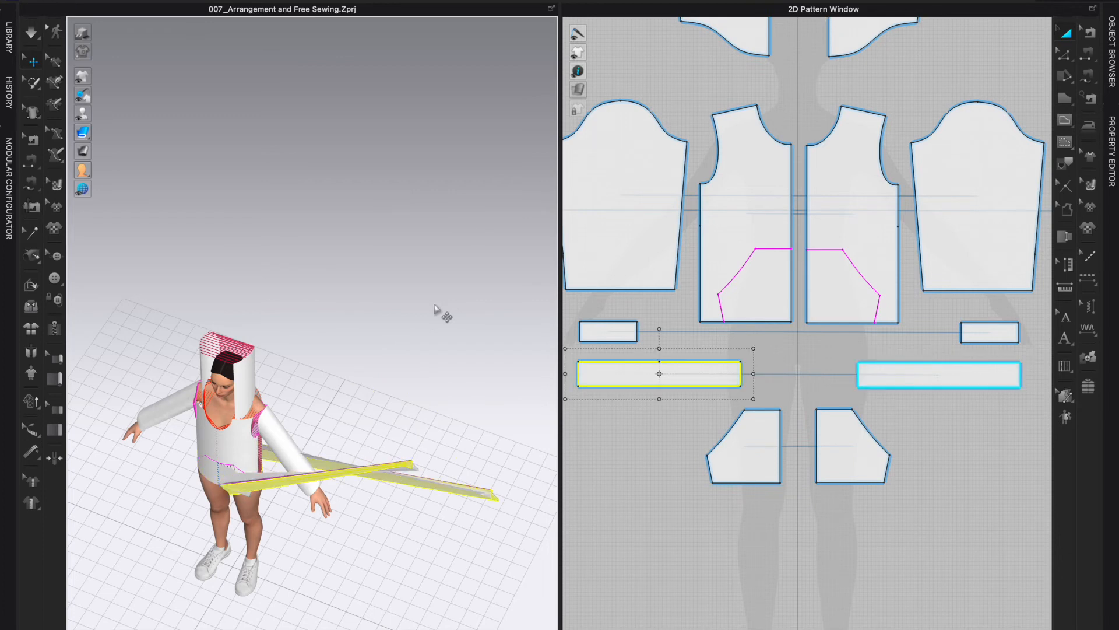
key(super+shift+z)
key(super+z)
key(super+z)
key(super+z)
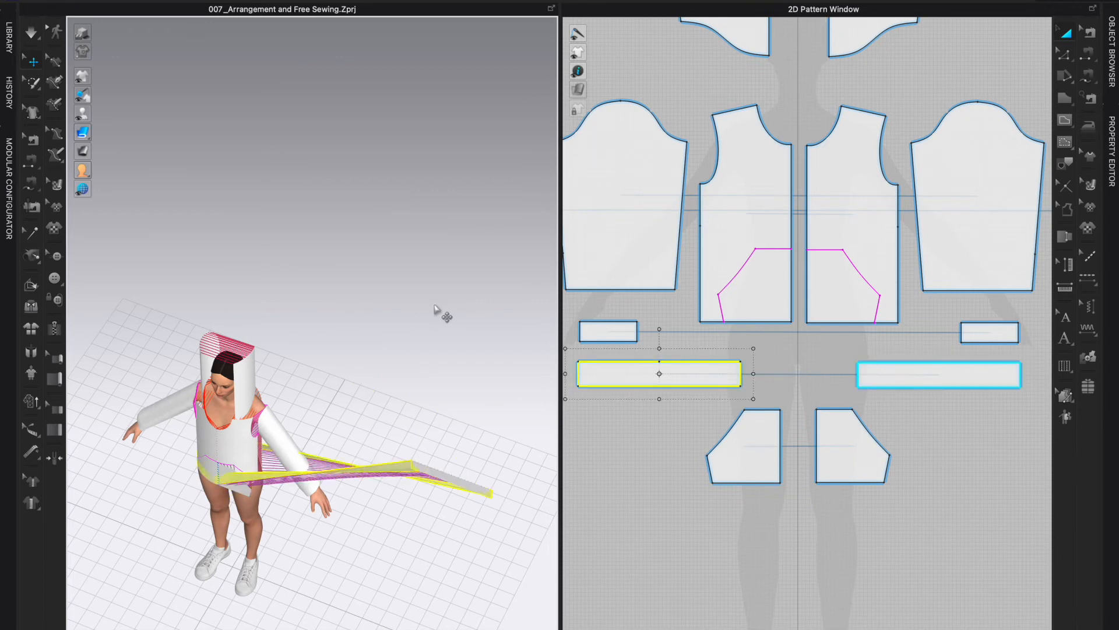
right_drag(307, 583, 386, 496)
scroll(708, 293, down, 3)
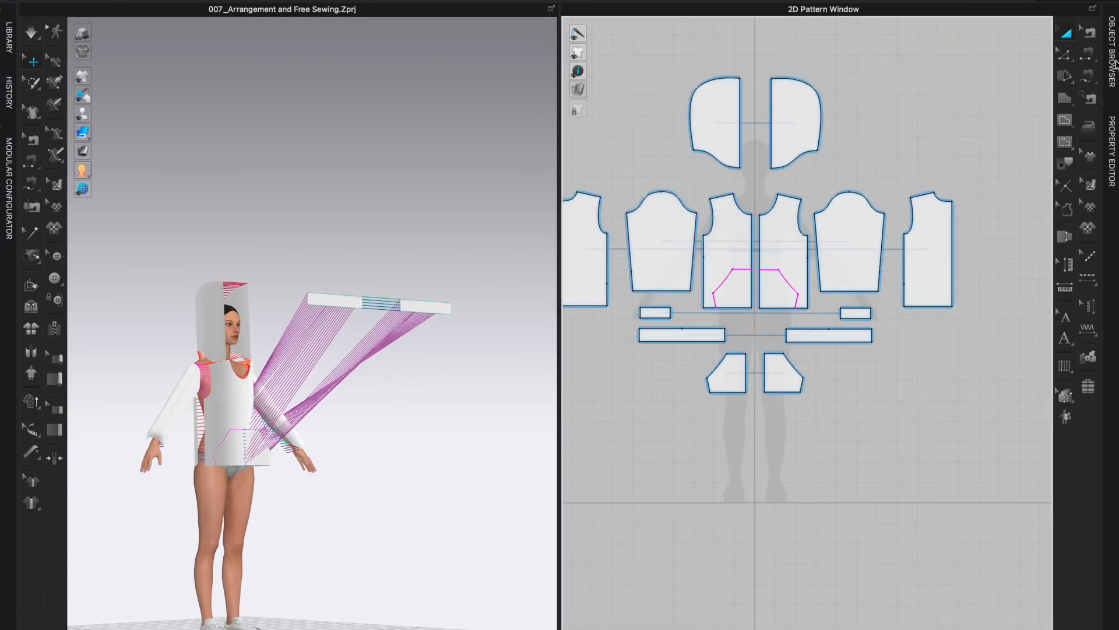
Step: Inspect the sewing length differences on the pocket and waistband seams in the 2D pattern
click(1086, 32)
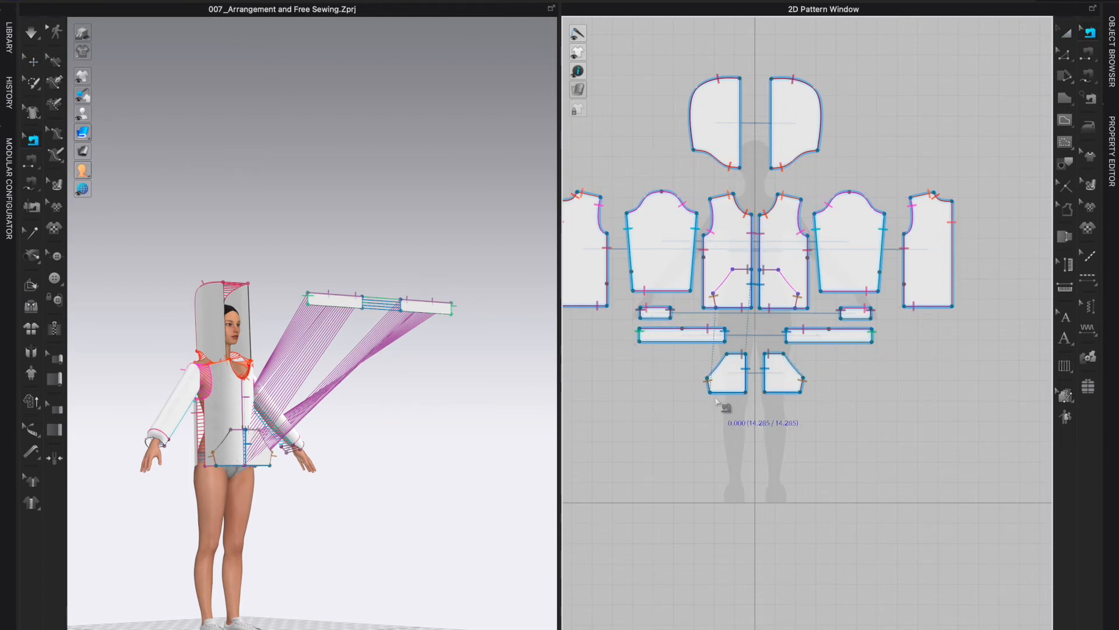
scroll(700, 331, up, 5)
scroll(699, 330, up, 2)
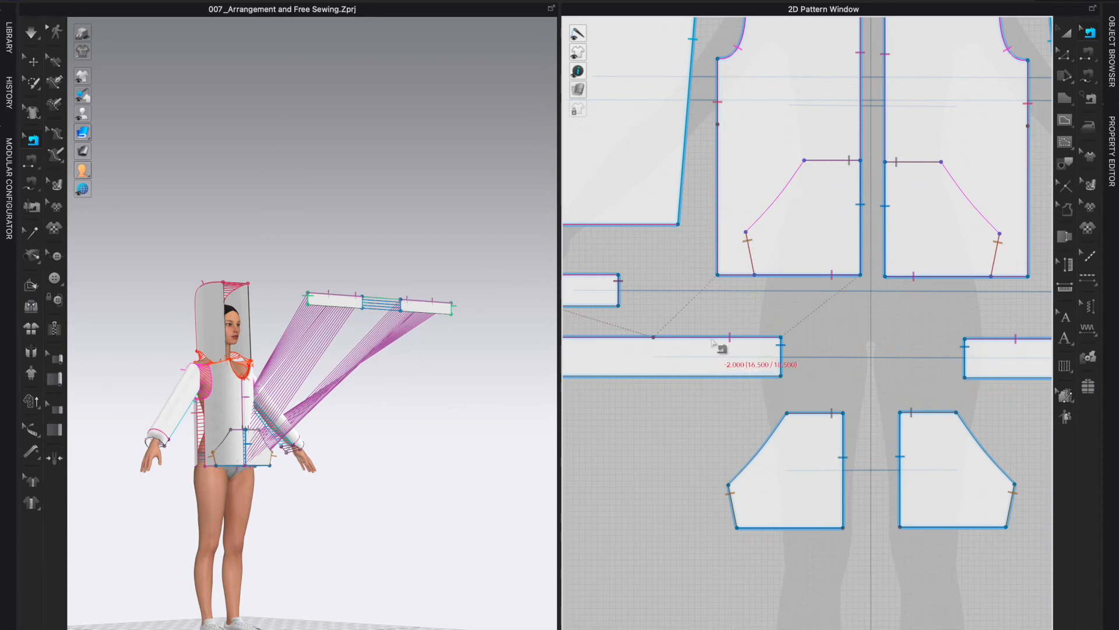
right_drag(336, 455, 317, 485)
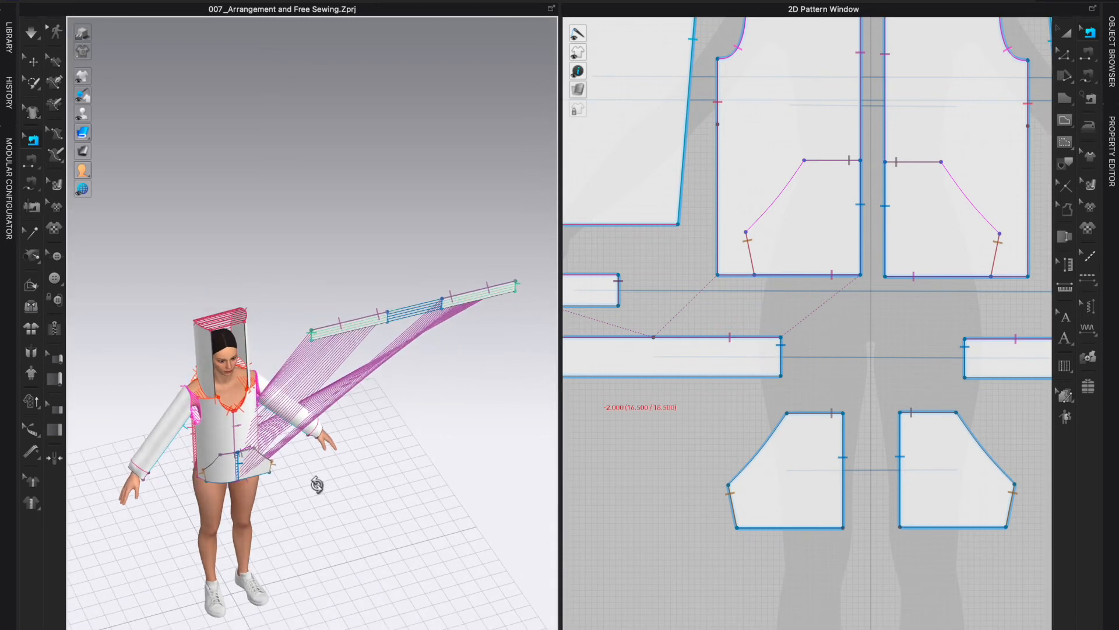
Step: Try Superimpose (Side) on each of the two floating waistband pieces to bring them onto the garment in 3D
key(q)
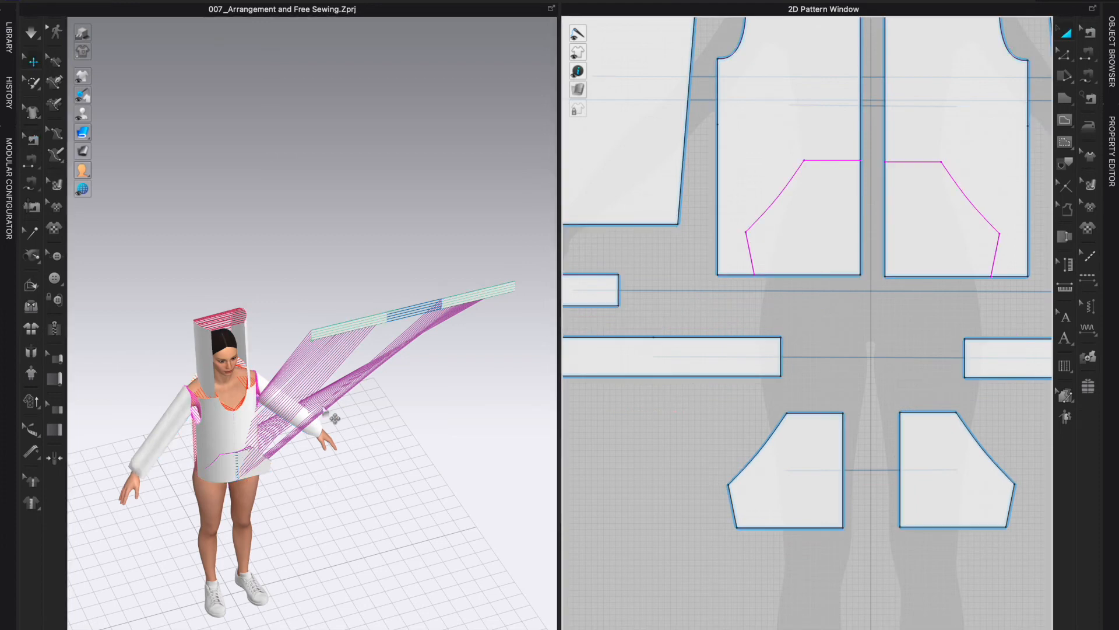
click(346, 324)
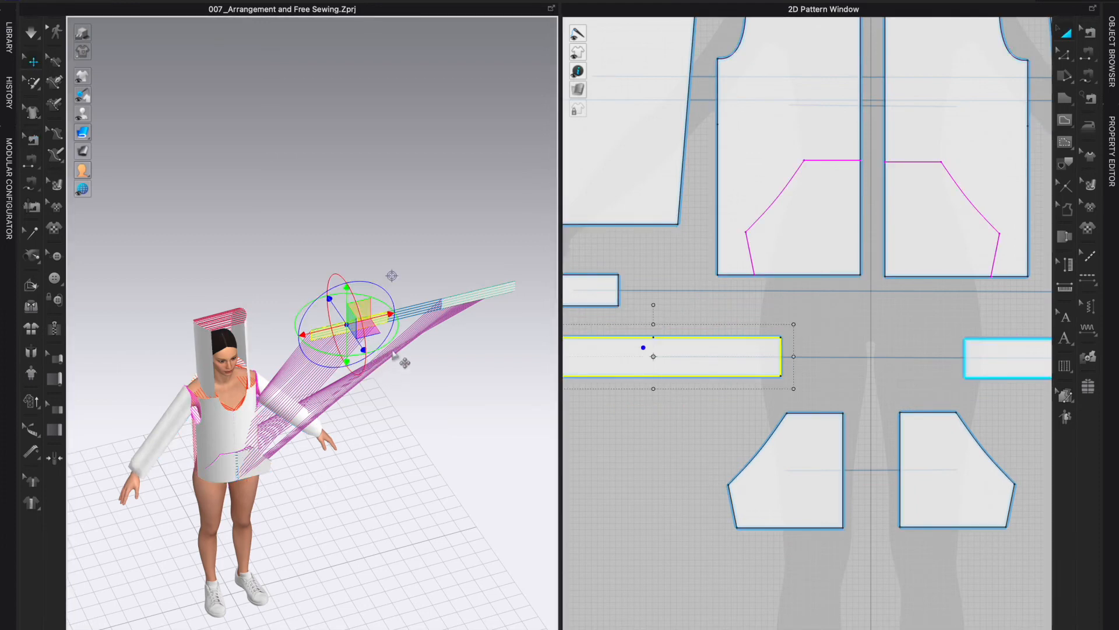
right_click(332, 333)
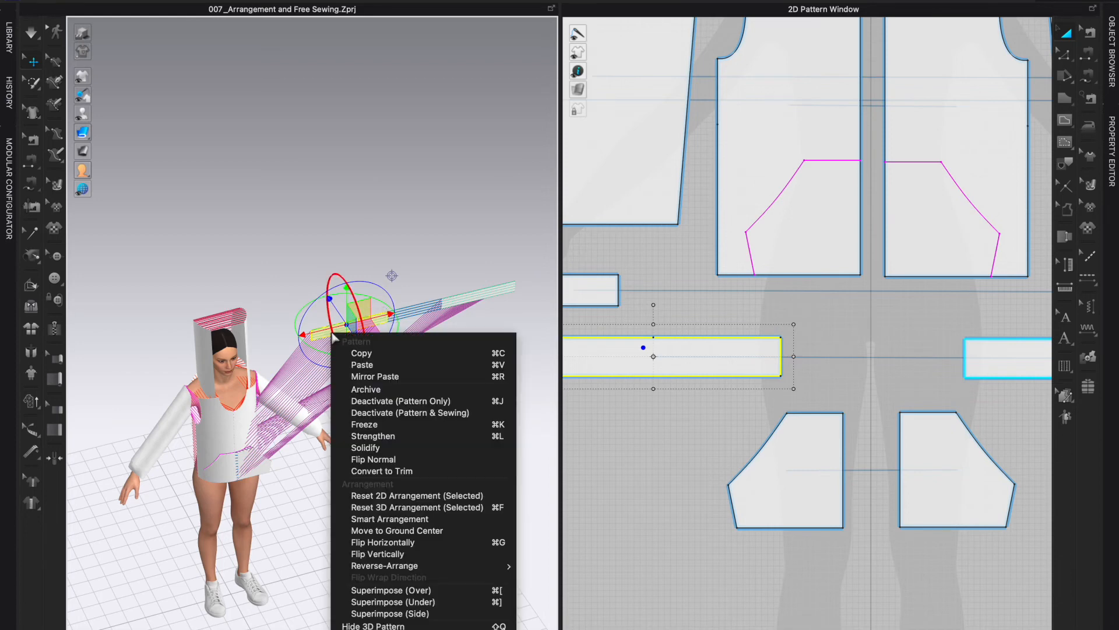
click(395, 616)
right_drag(426, 401, 381, 400)
right_click(469, 358)
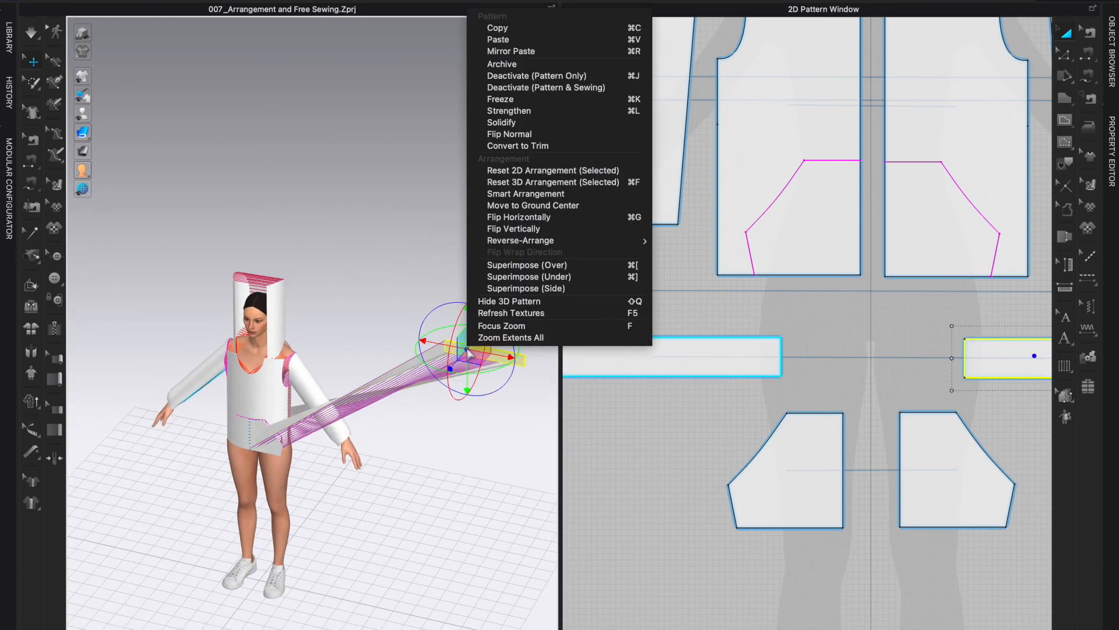
click(540, 289)
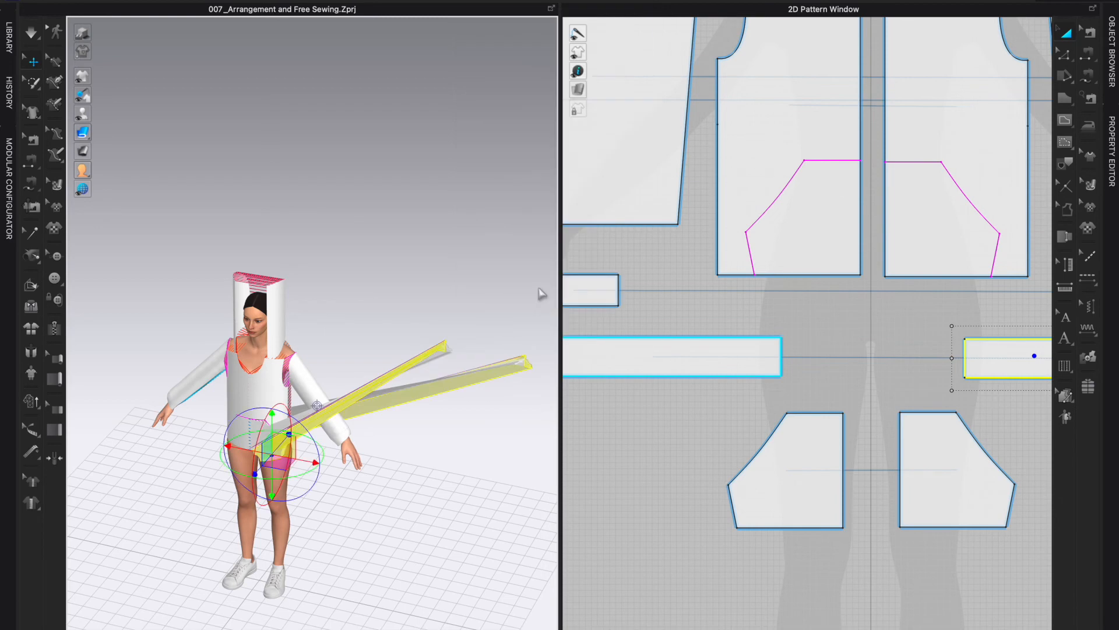
right_drag(325, 504, 356, 505)
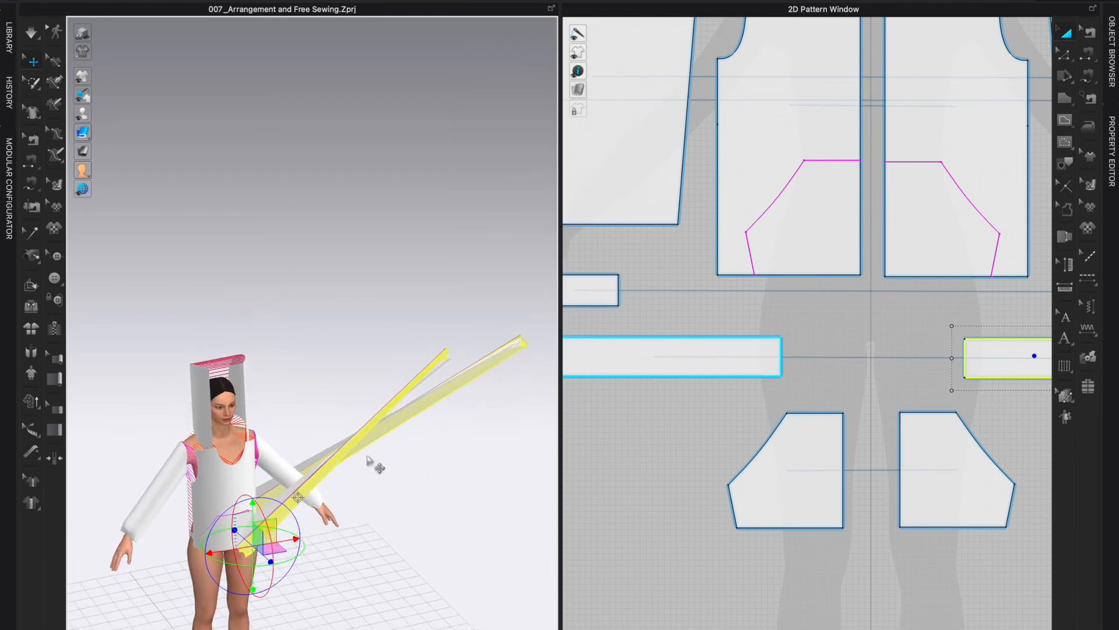
Step: Undo the Superimpose (Side) placements of the waistband pieces
click(362, 517)
key(super+z)
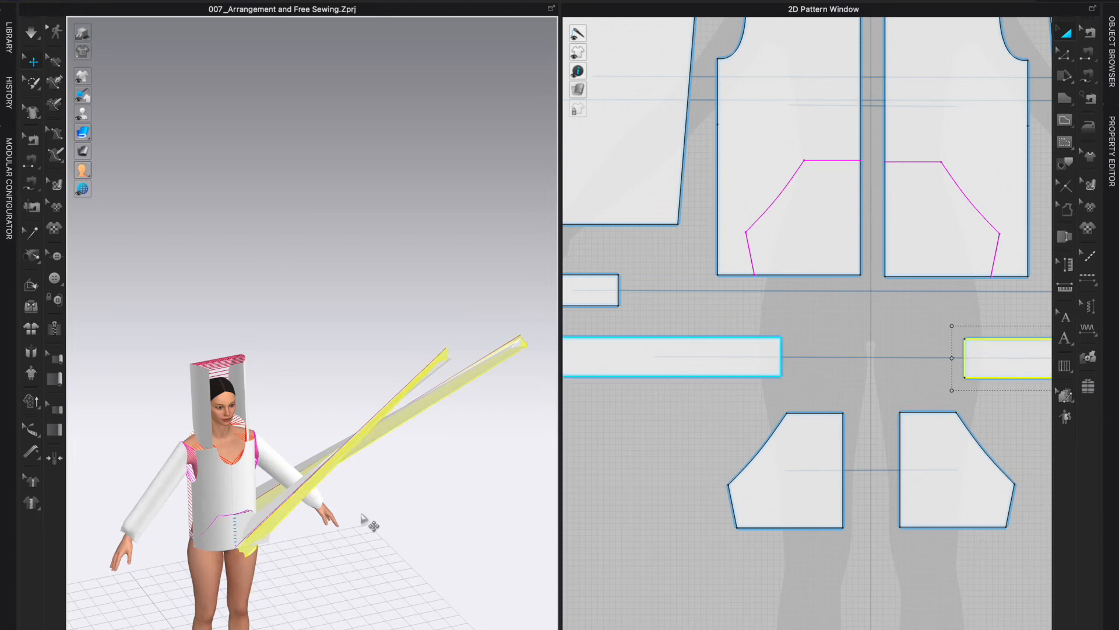
key(super+z)
key(super+z)
key(super+z)
Step: Move each floating waistband piece freely in 3D down to hem level in front of the avatar's hips
click(375, 506)
click(352, 369)
drag(360, 360, 191, 545)
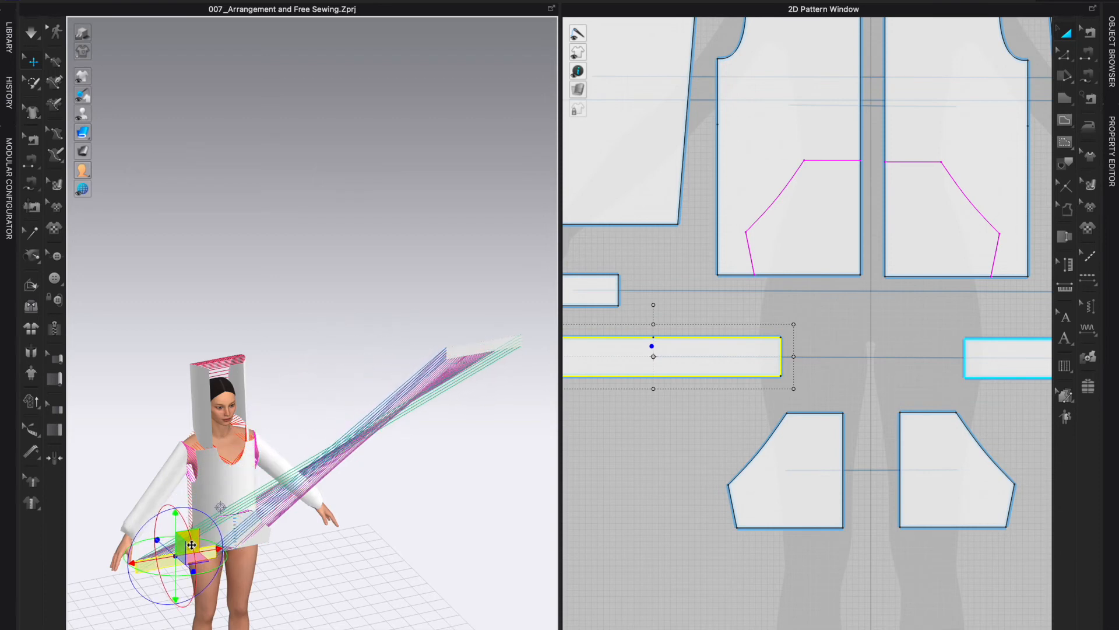
drag(472, 352, 297, 531)
right_drag(207, 601, 287, 585)
middle_drag(434, 602, 303, 382)
right_drag(382, 435, 359, 432)
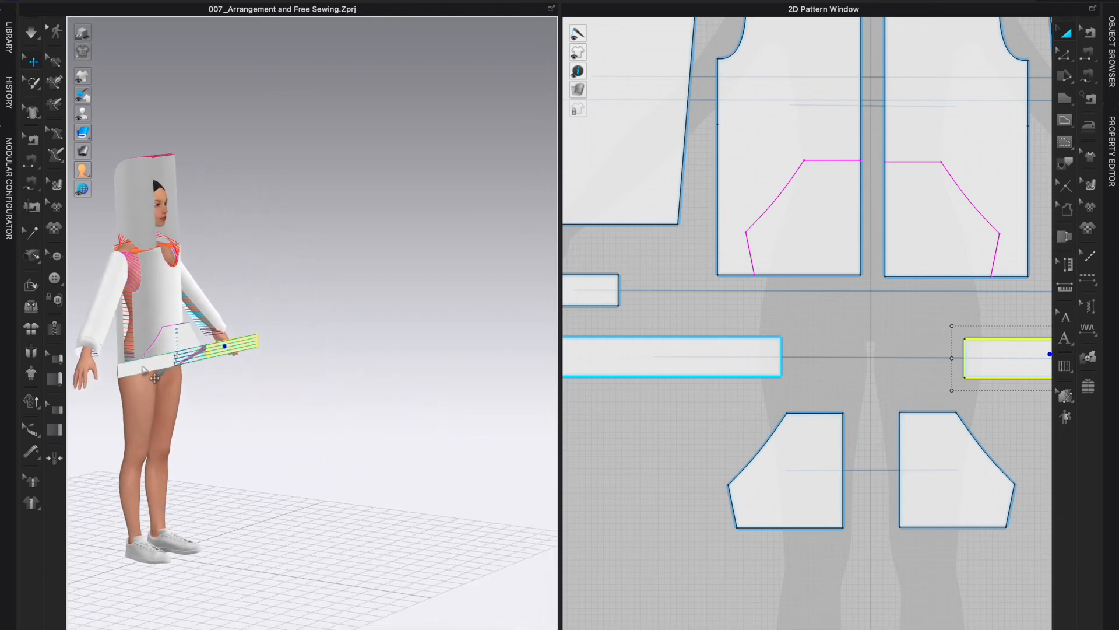
Step: Rotate the waistband piece near the avatar's right hand so that it runs front to back along her side
click(143, 370)
right_drag(160, 408, 123, 386)
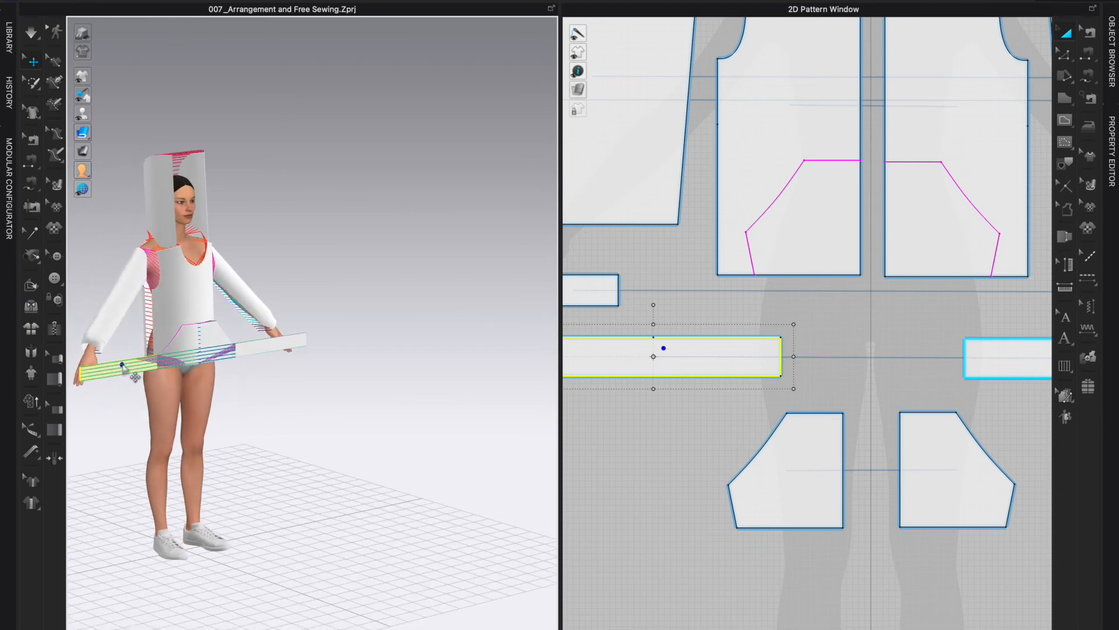
click(122, 366)
drag(142, 374, 61, 384)
right_drag(140, 458, 255, 427)
right_drag(300, 444, 348, 460)
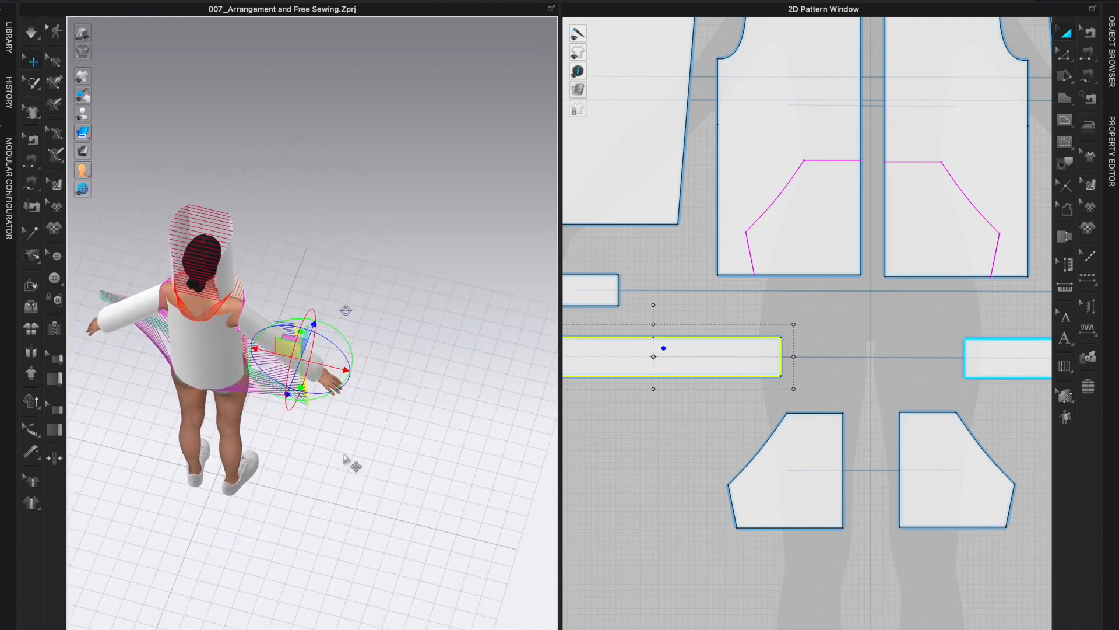
Step: Move the rotated waistband piece inward beside the avatar's right hip
drag(285, 356, 255, 372)
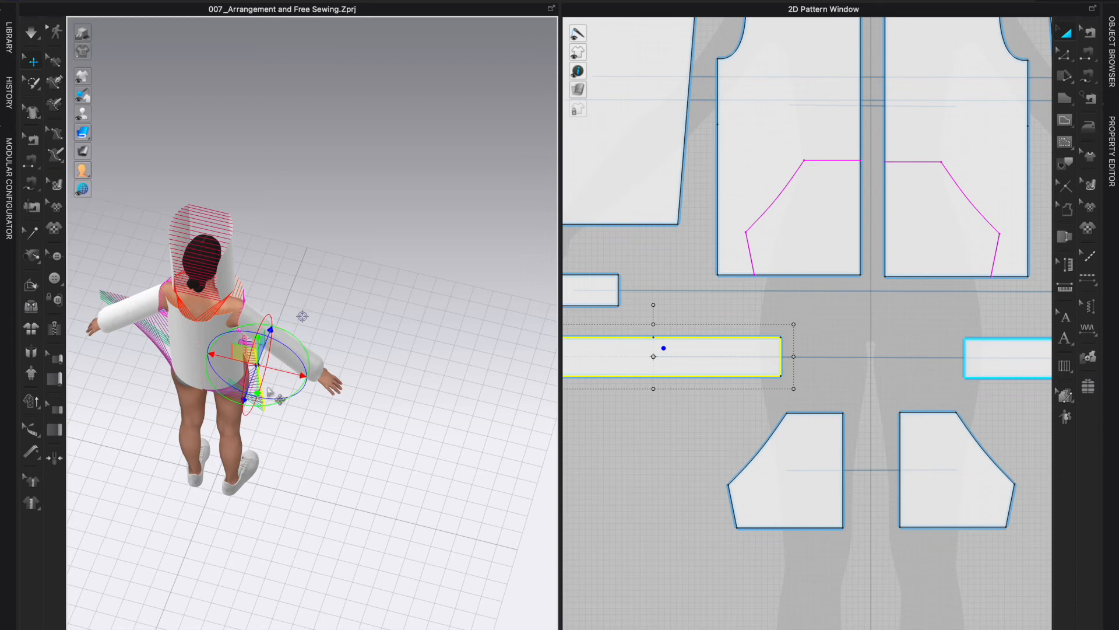
right_drag(302, 430, 264, 417)
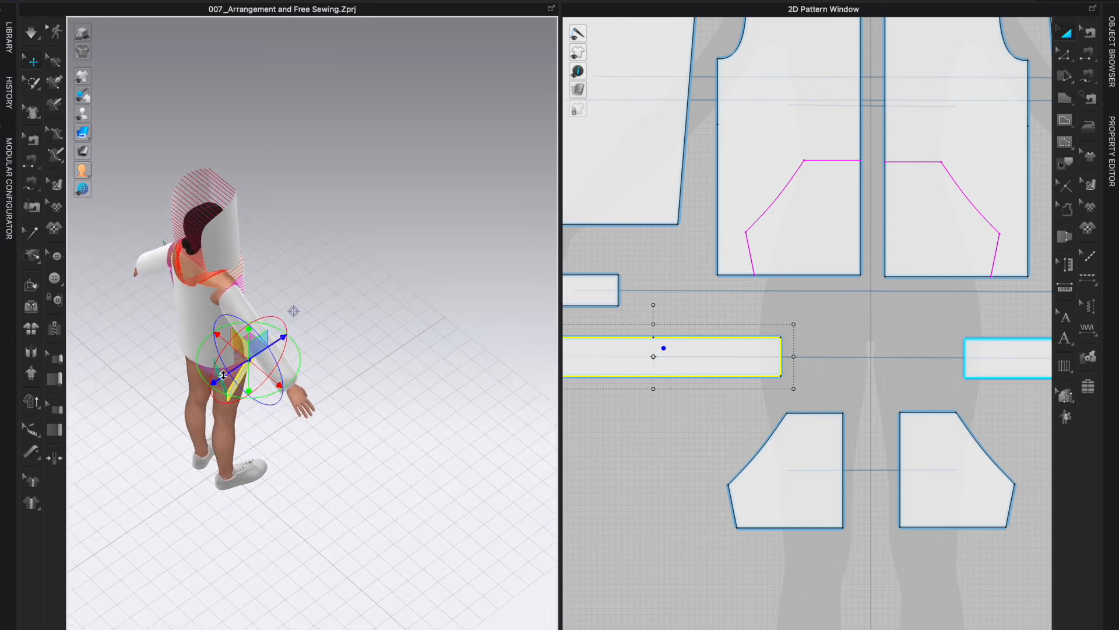
drag(224, 379, 249, 400)
right_drag(294, 454, 181, 420)
Step: Rotate the other waistband piece to run along the avatar's left side and move it beside her hip near the hem
click(357, 371)
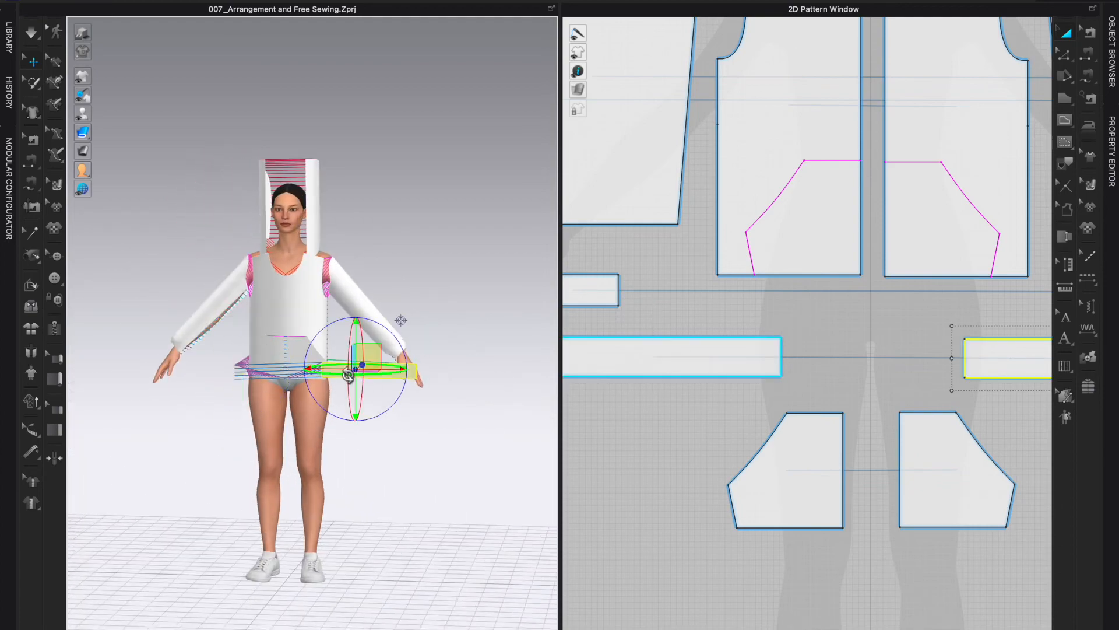
drag(384, 371, 380, 374)
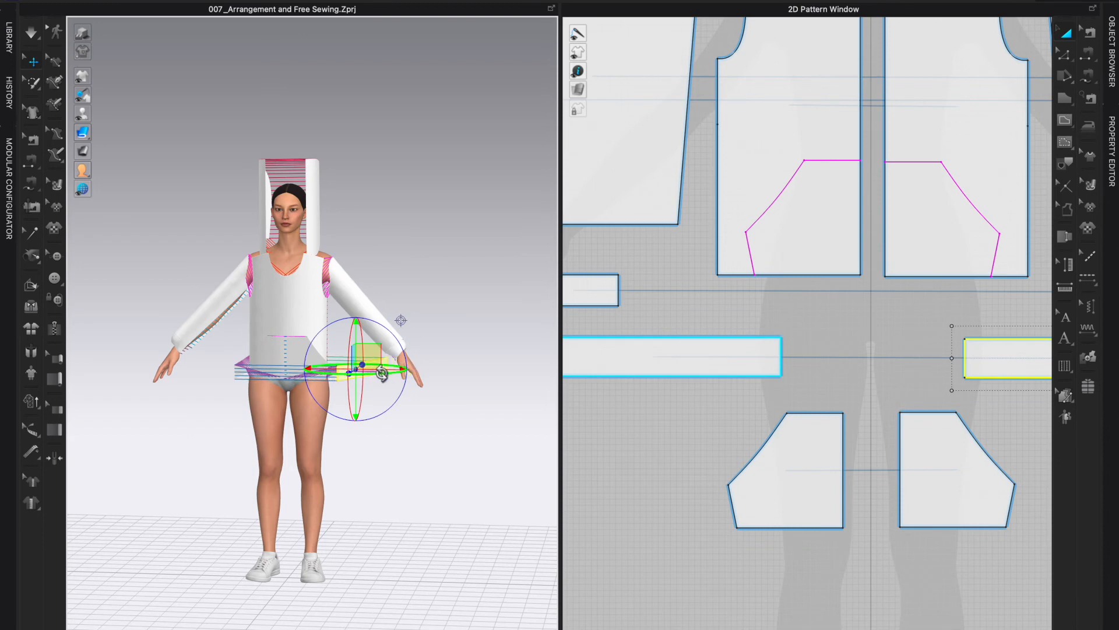
right_drag(386, 371, 386, 460)
drag(385, 374, 357, 373)
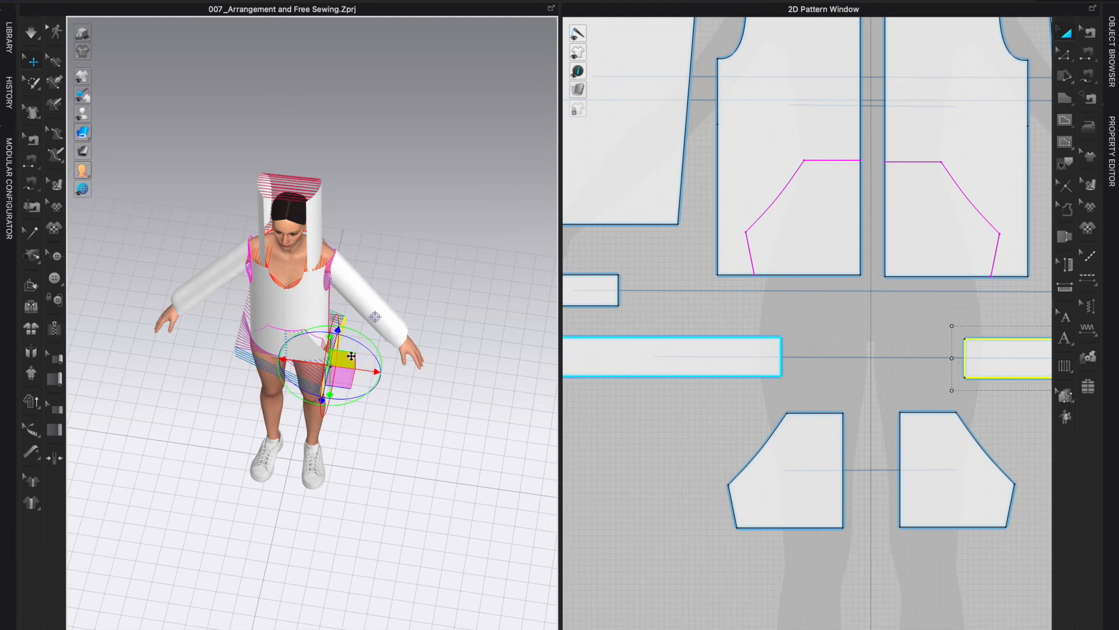
right_drag(336, 338, 257, 419)
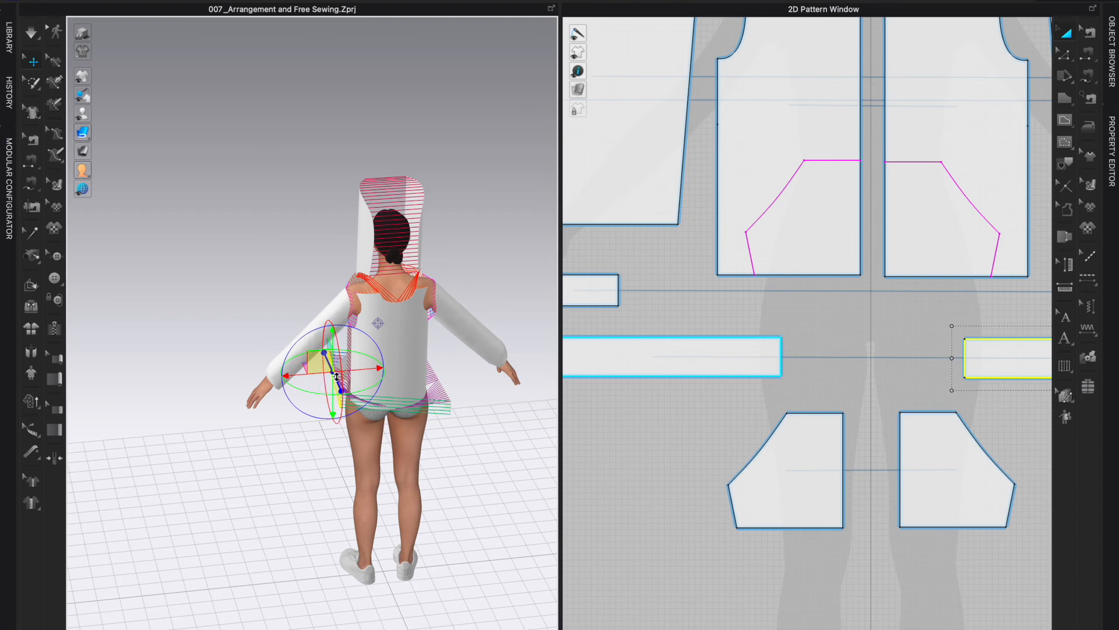
drag(337, 376, 340, 385)
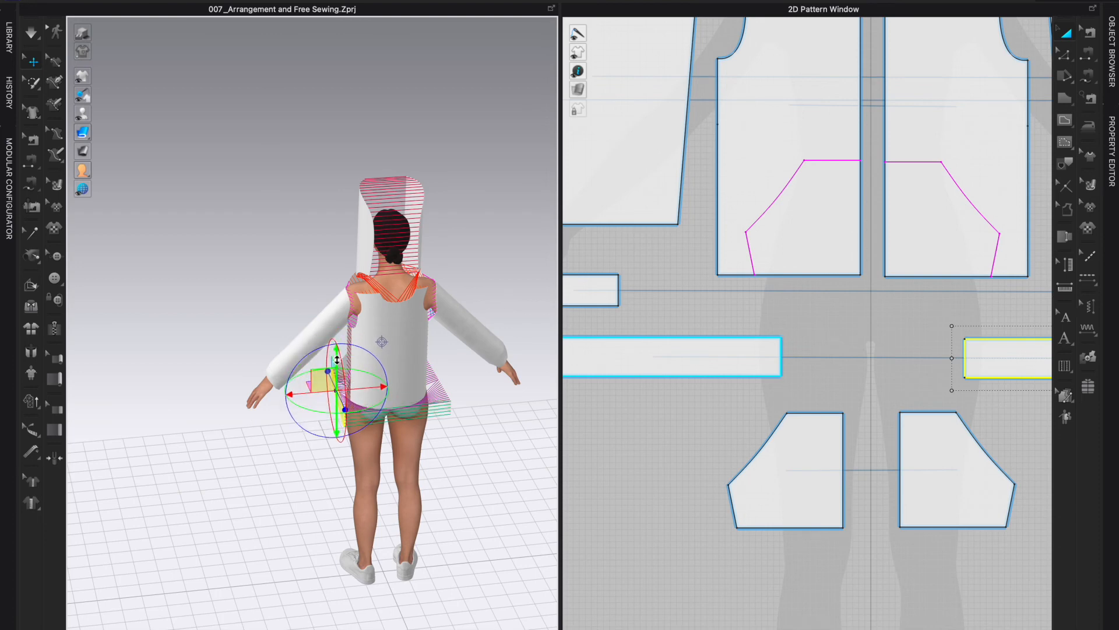
right_drag(376, 425, 460, 446)
Step: Lower the waistband pieces on both sides of the avatar slightly so they sit just beneath the bodice hem
click(236, 387)
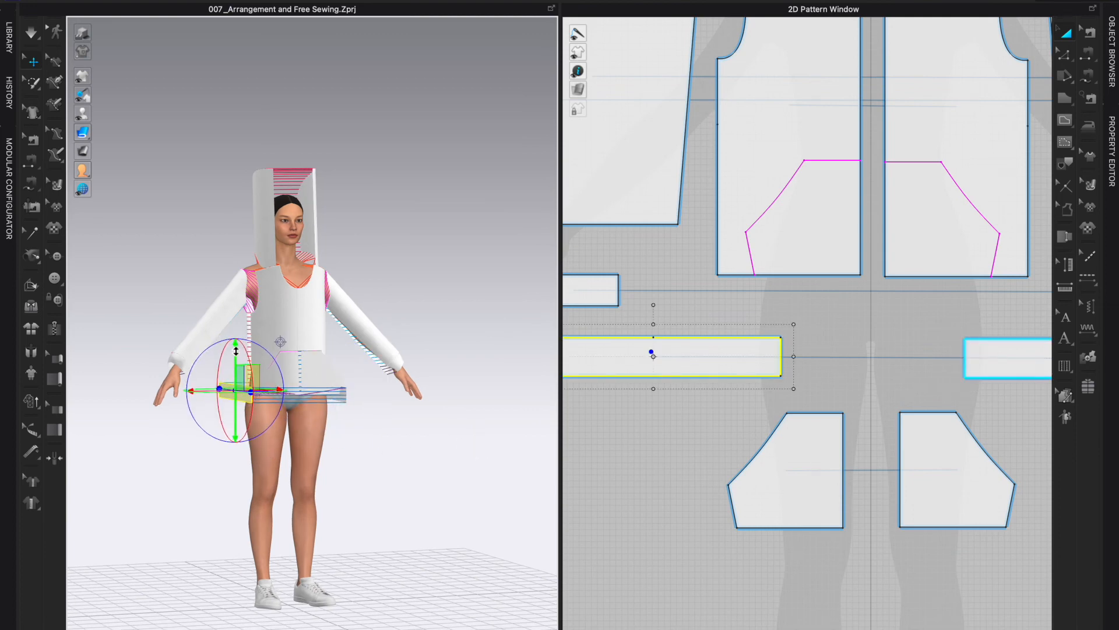
right_drag(236, 489, 327, 477)
drag(236, 354, 237, 363)
right_drag(152, 449, 193, 440)
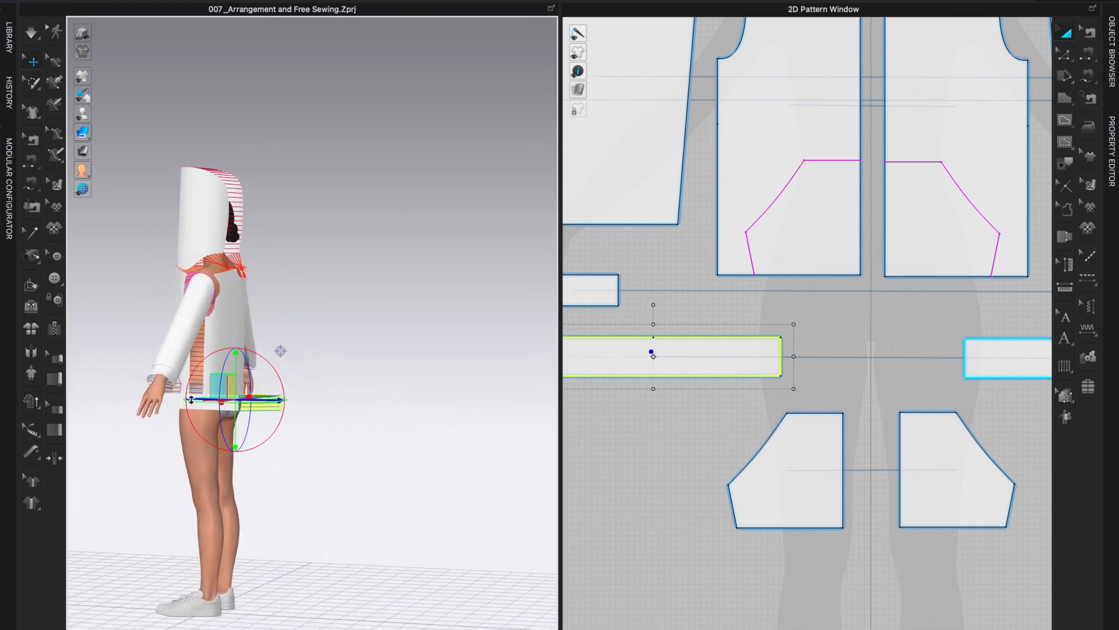
click(181, 402)
drag(181, 364, 181, 372)
right_drag(181, 501, 309, 483)
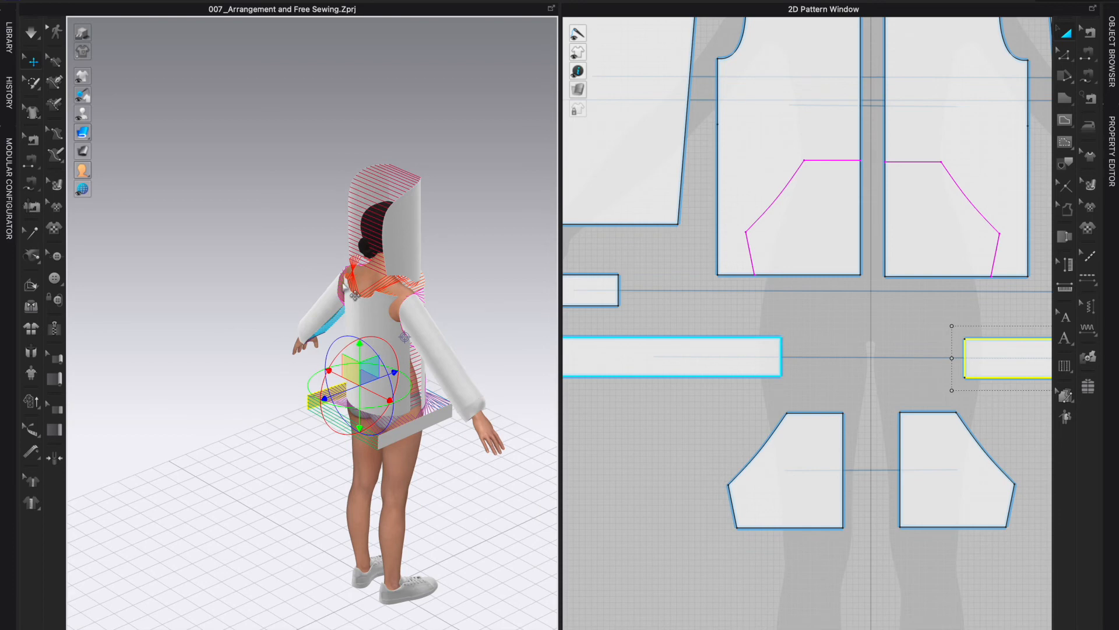
Step: Shift a back bodice panel slightly away from the avatar and raise it level with the other back panel
scroll(391, 303, up, 5)
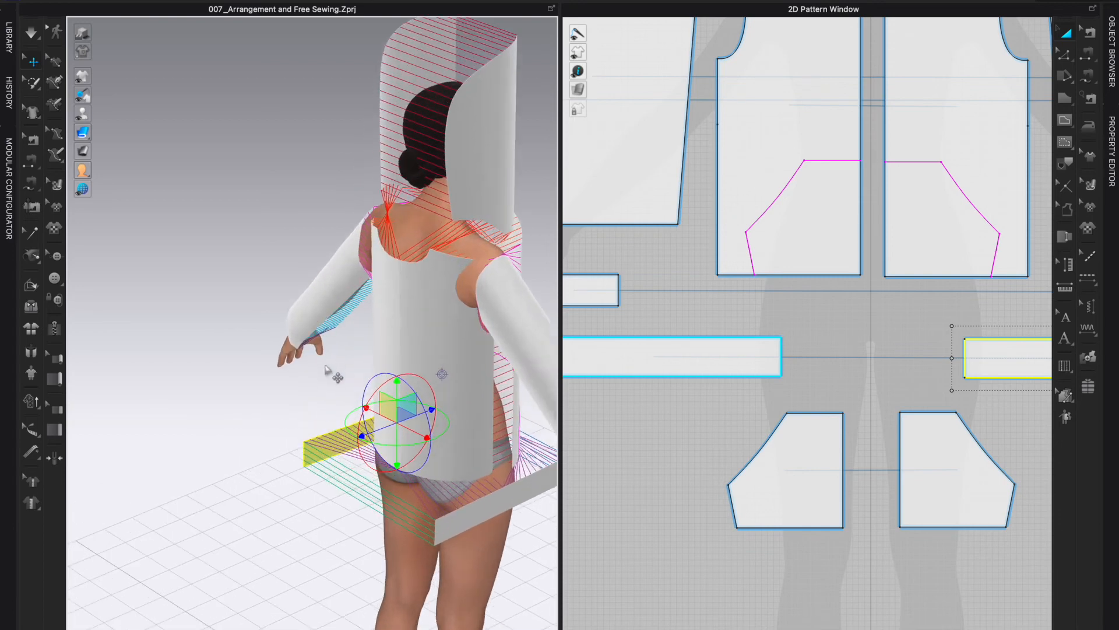
right_drag(332, 360, 350, 351)
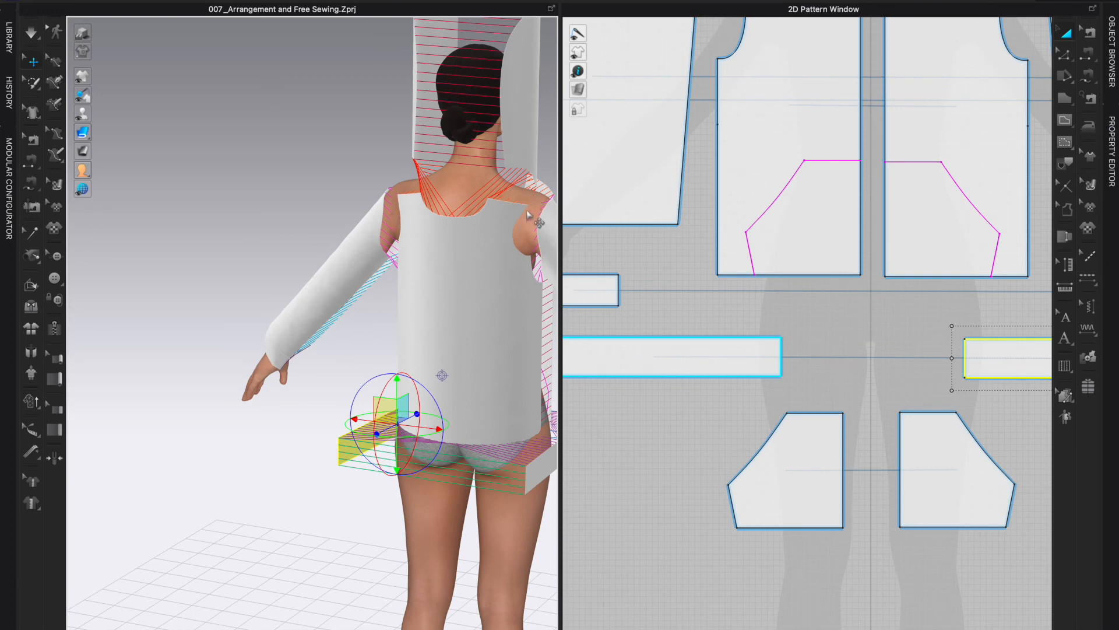
right_drag(493, 231, 521, 235)
right_drag(507, 277, 409, 355)
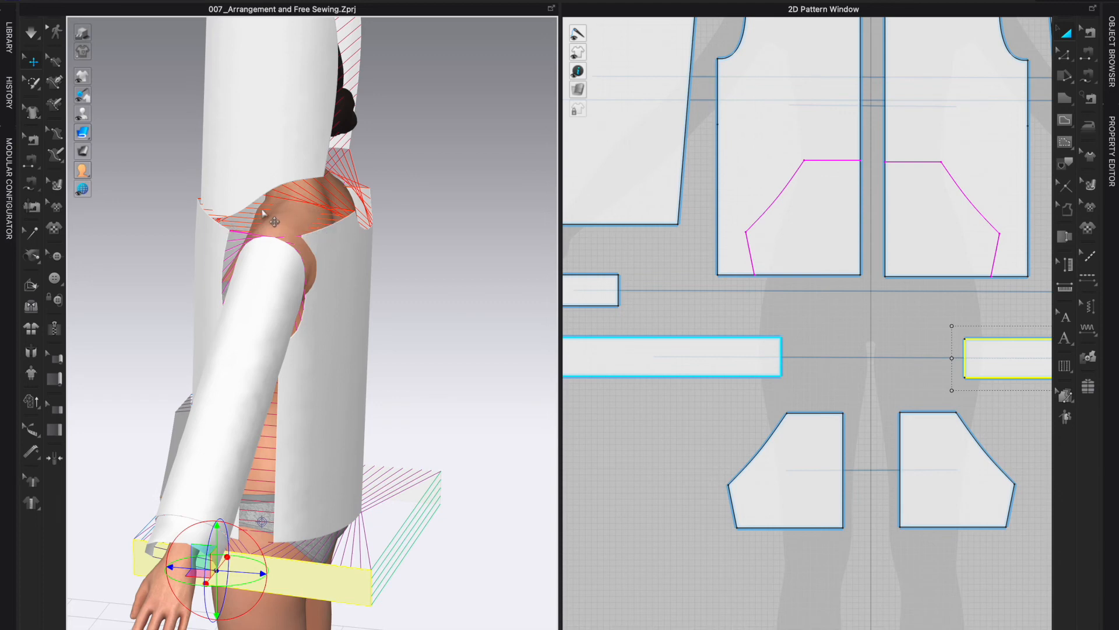
click(345, 282)
drag(347, 240, 370, 261)
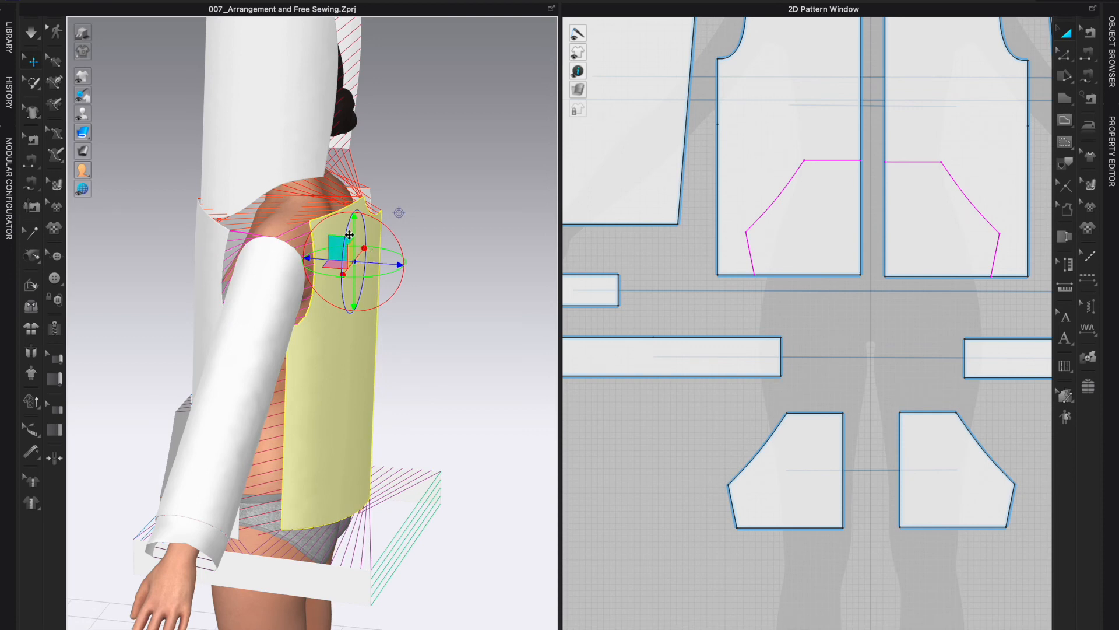
drag(354, 230, 353, 227)
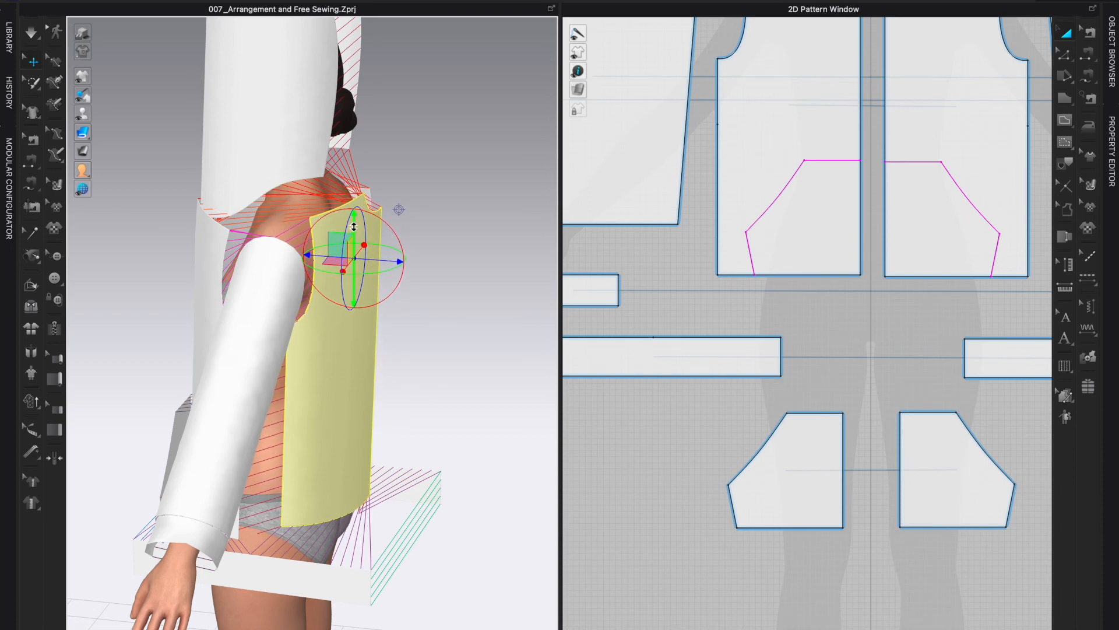
right_drag(465, 296, 450, 331)
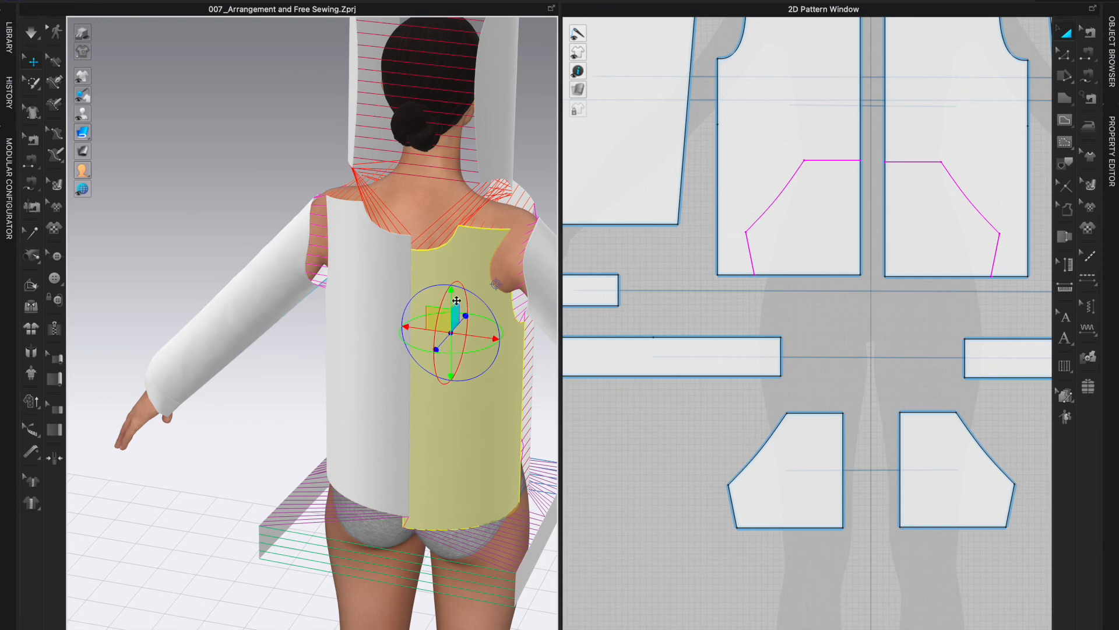
drag(452, 296, 451, 276)
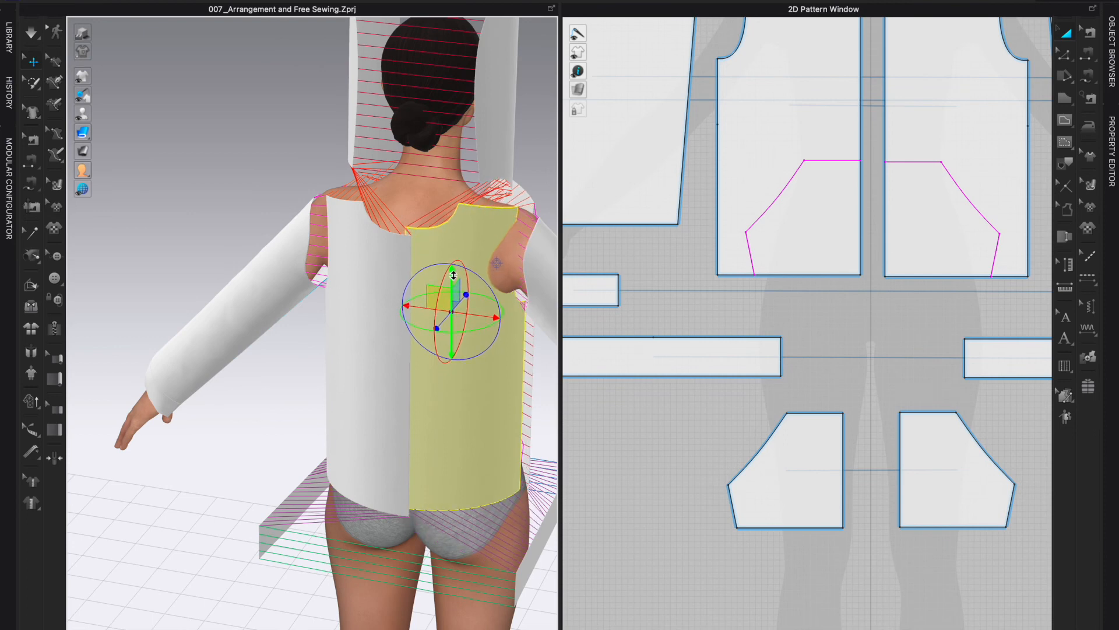
Step: Shift the two back bodice panels slightly outward from each other to leave a small gap at the centre back
drag(470, 313, 482, 316)
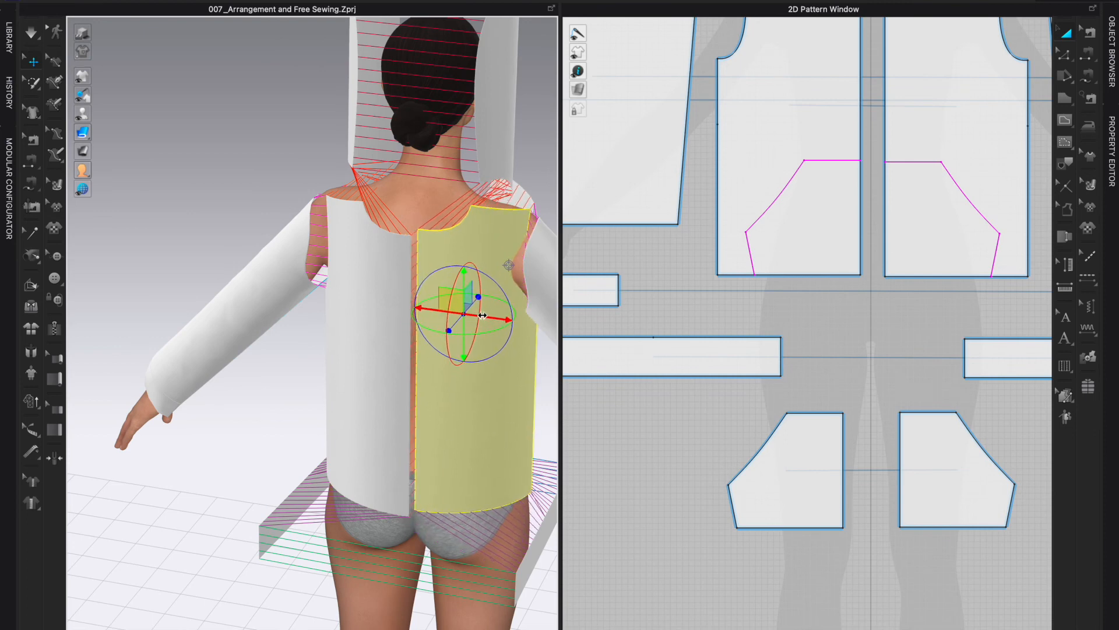
click(370, 347)
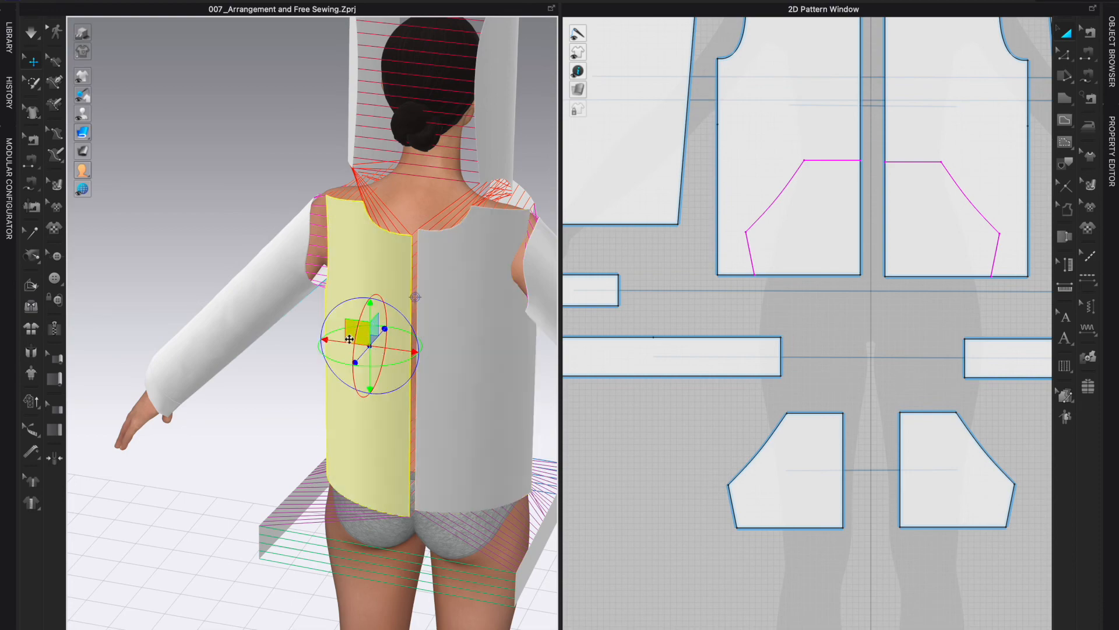
drag(333, 339, 325, 338)
Step: Move the two front bodice panels slightly apart sideways to leave a narrow gap at the centre front
right_drag(319, 384, 389, 397)
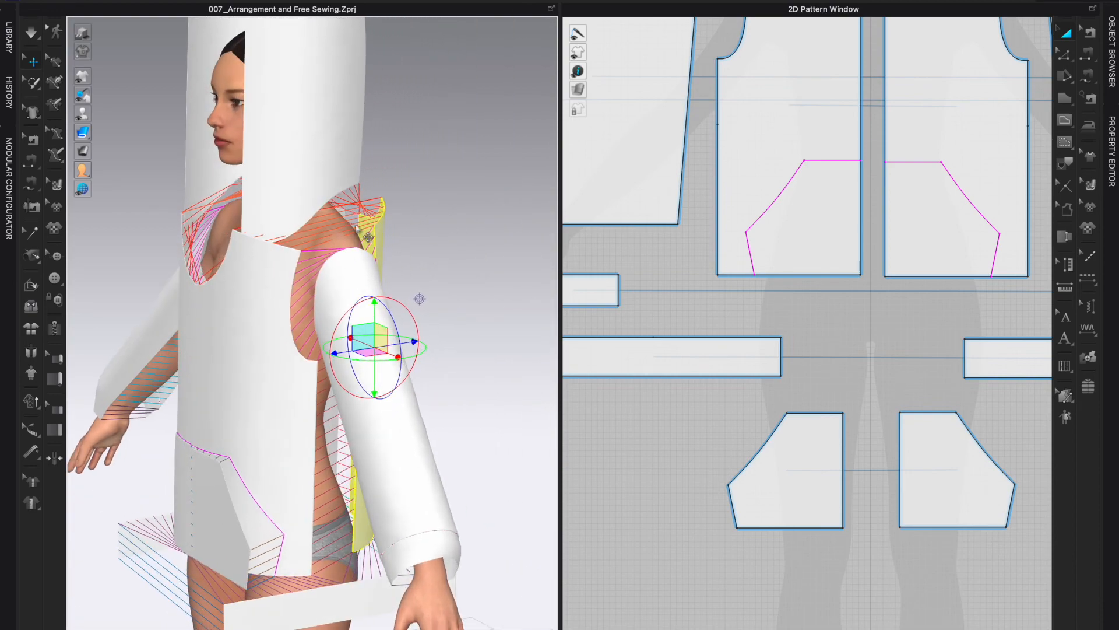
right_drag(371, 218, 360, 163)
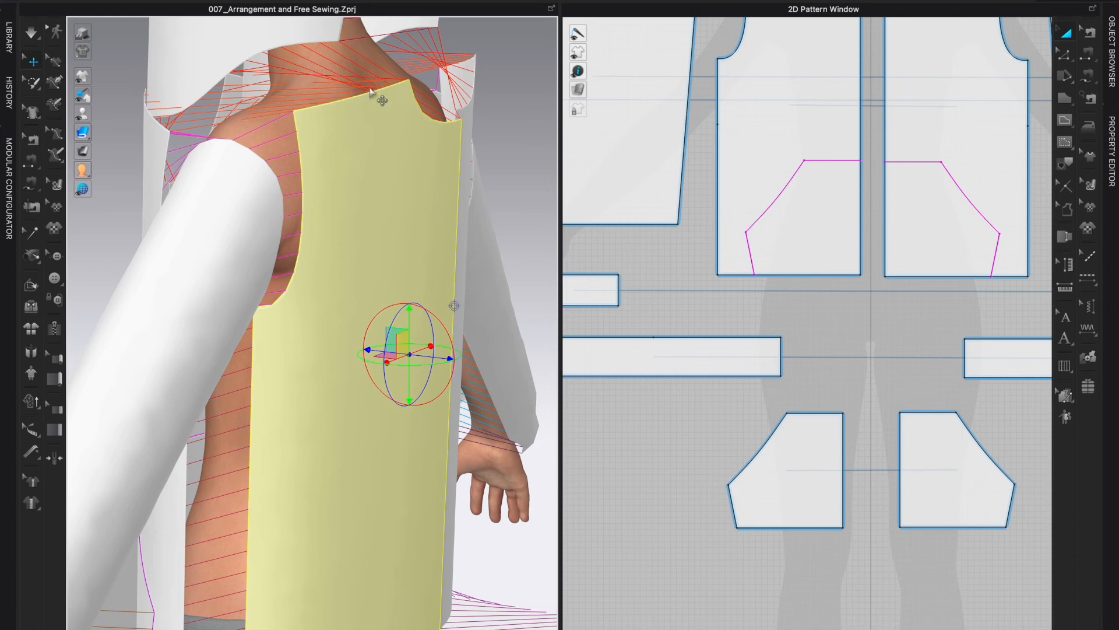
right_drag(193, 232, 234, 228)
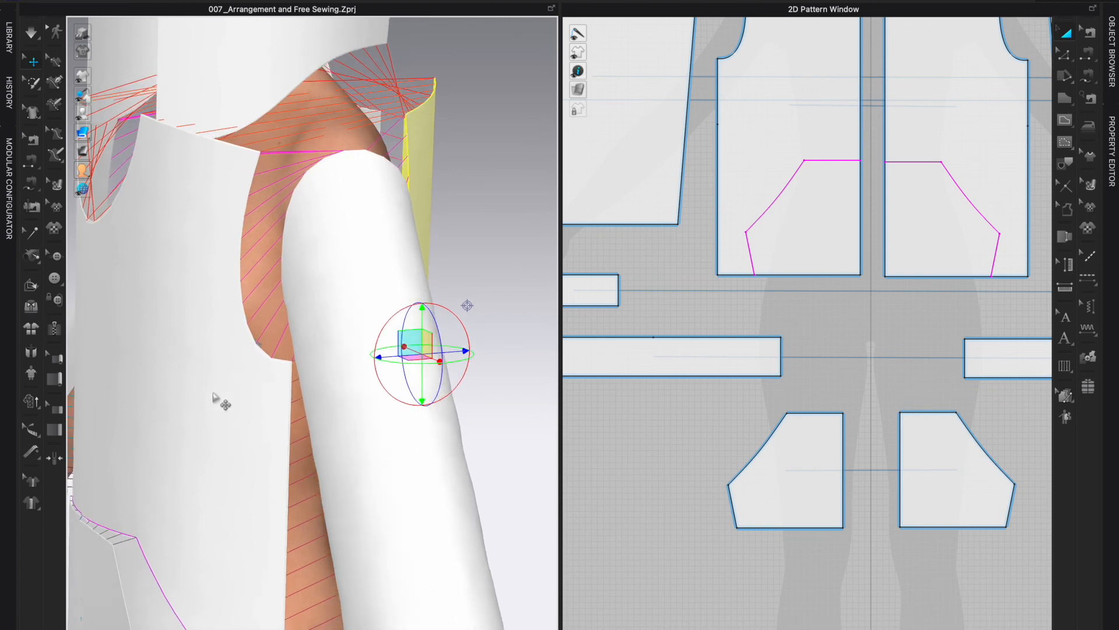
right_drag(413, 124, 318, 96)
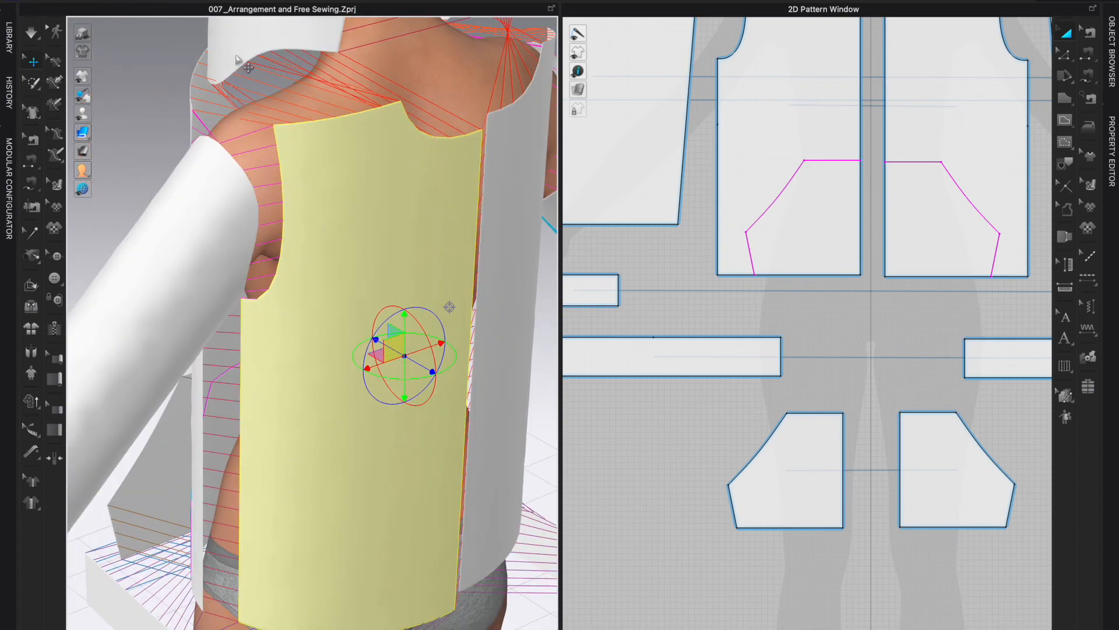
right_drag(271, 132, 392, 119)
click(321, 287)
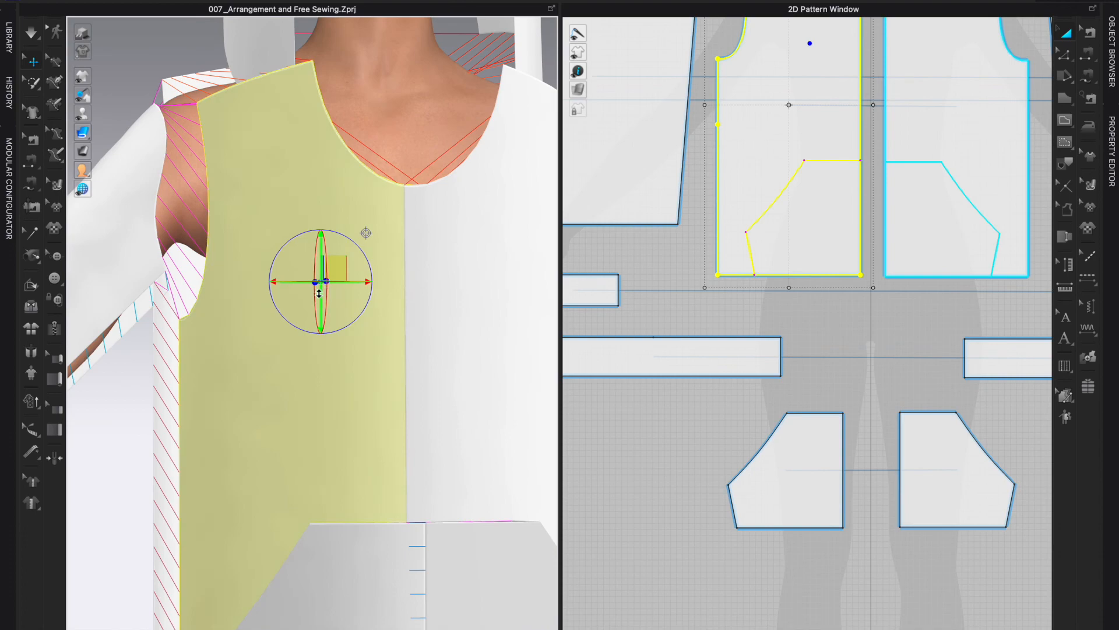
right_drag(280, 375, 302, 321)
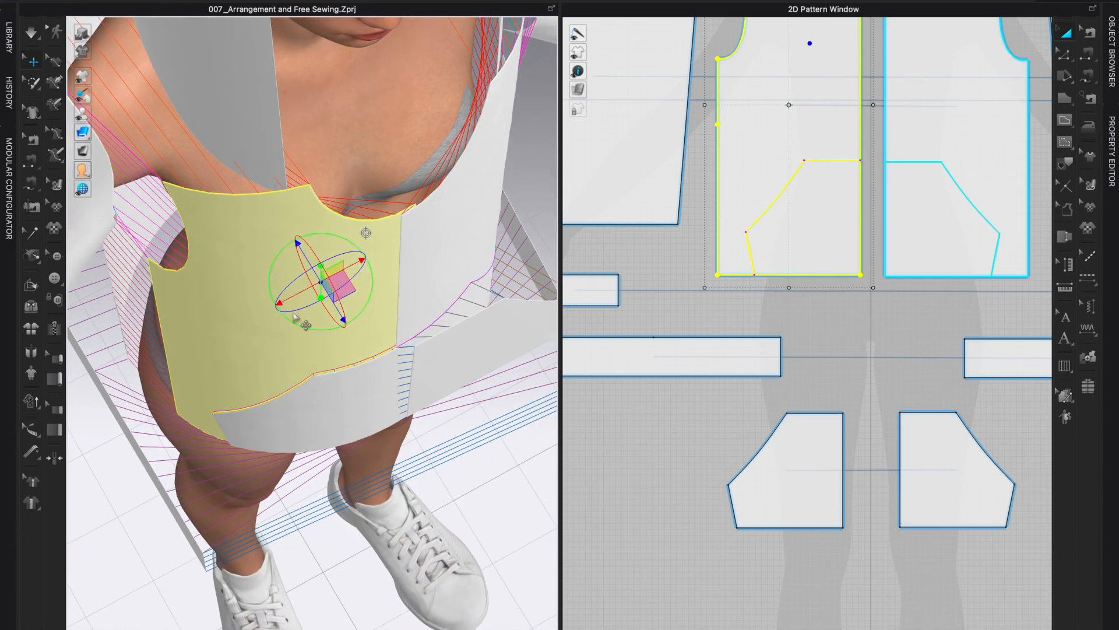
drag(301, 293, 286, 297)
right_drag(437, 415, 406, 400)
click(438, 336)
drag(425, 334, 431, 333)
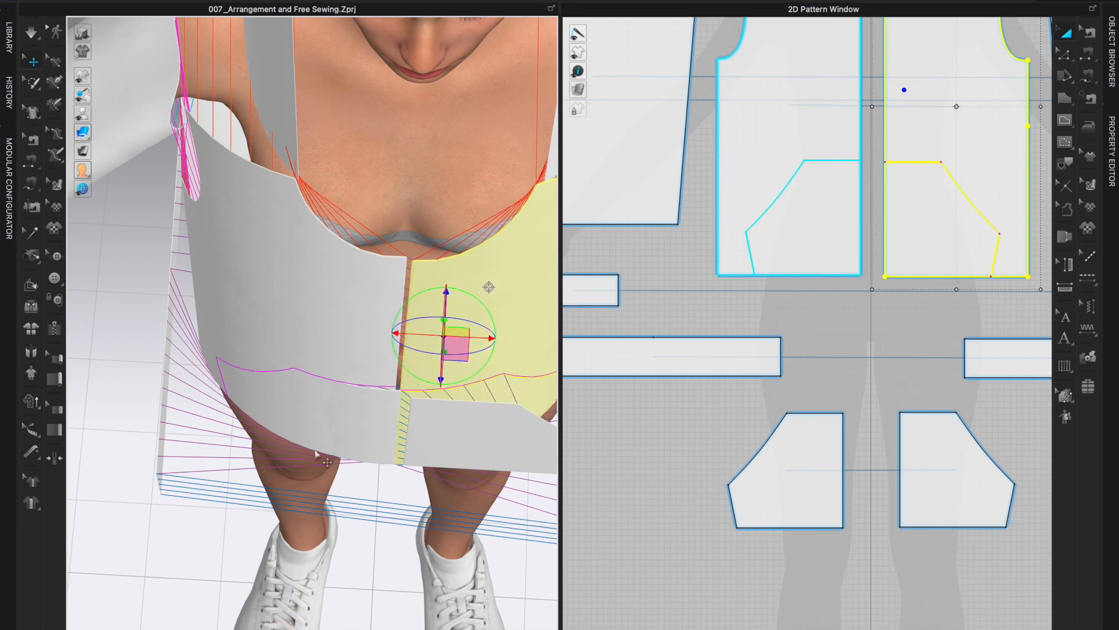
Step: Shift the pocket piece on the avatar's right slightly outward from the centre front
click(313, 430)
click(363, 453)
mouse_move(362, 453)
right_down()
mouse_move(370, 492)
mouse_move(353, 448)
right_up()
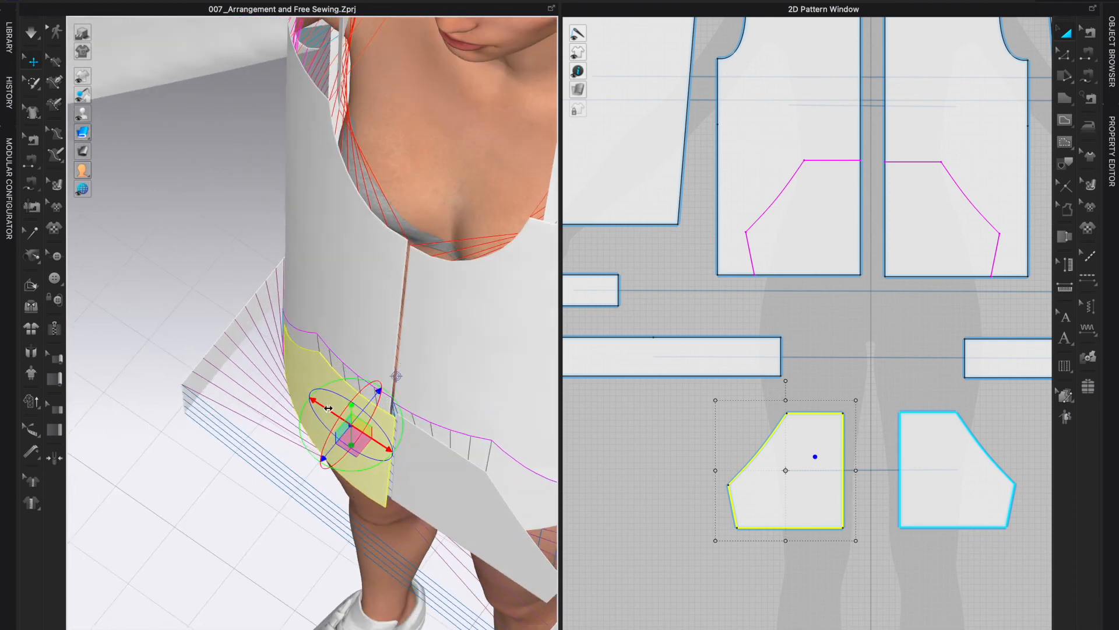
right_drag(428, 525, 246, 447)
scroll(237, 439, down, 6)
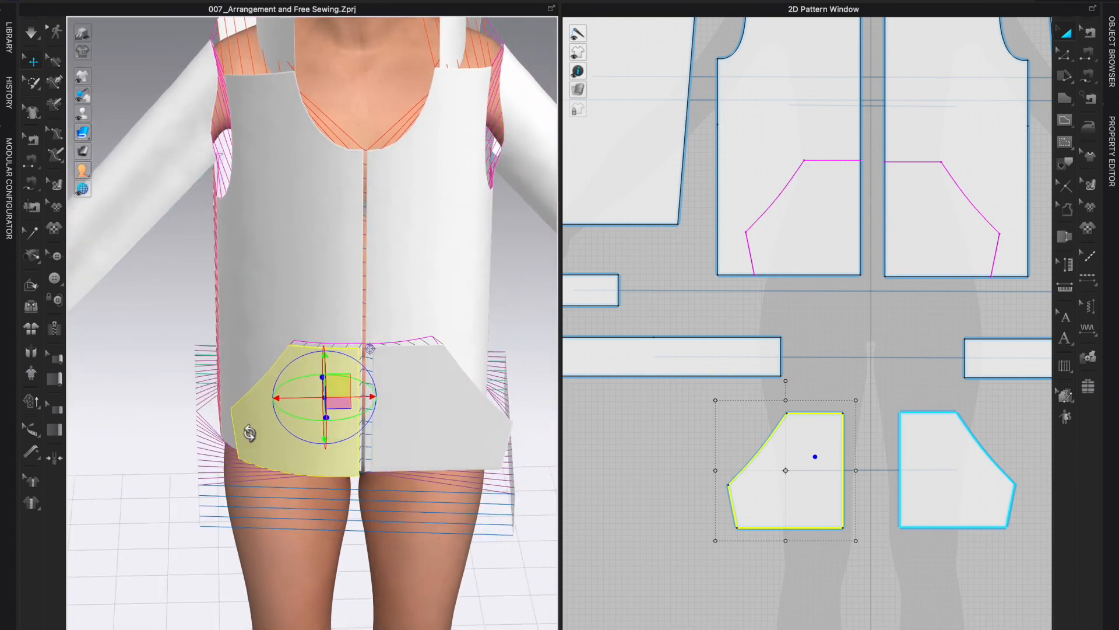
Step: Check the spacing of the back bodice panels and the whole arrangement around the avatar from several angles
right_drag(169, 414, 306, 385)
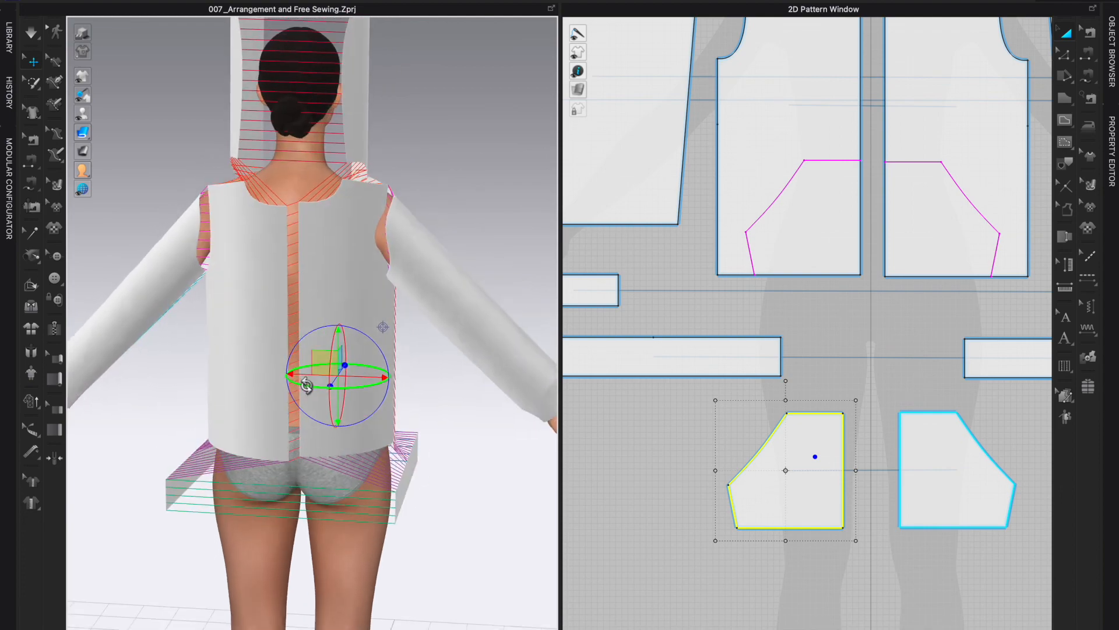
click(348, 265)
right_drag(446, 387, 379, 303)
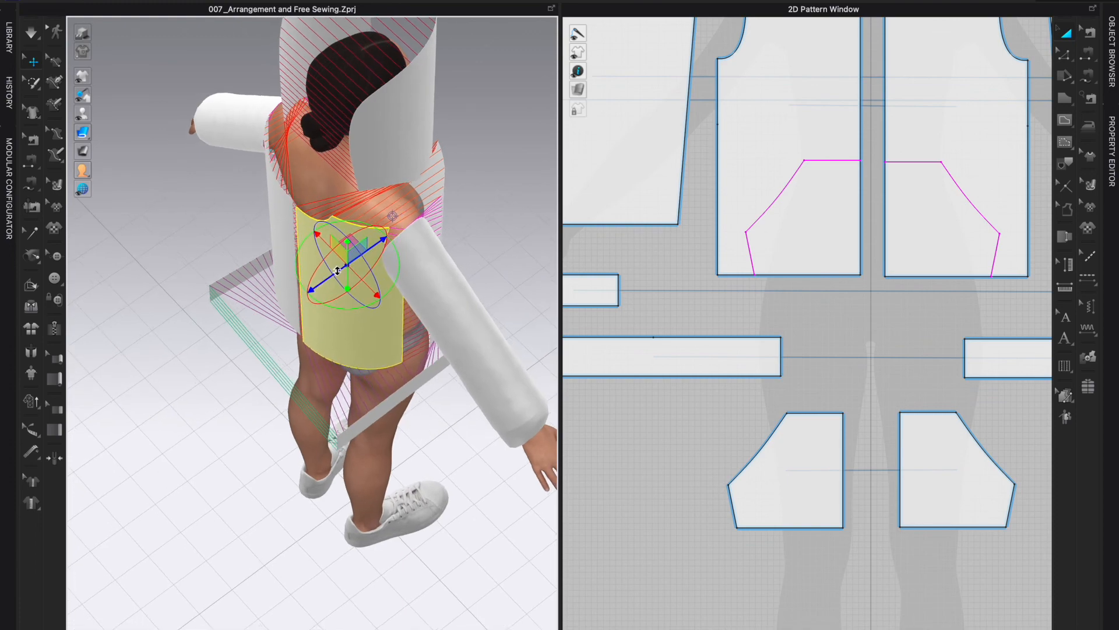
right_drag(339, 357, 387, 334)
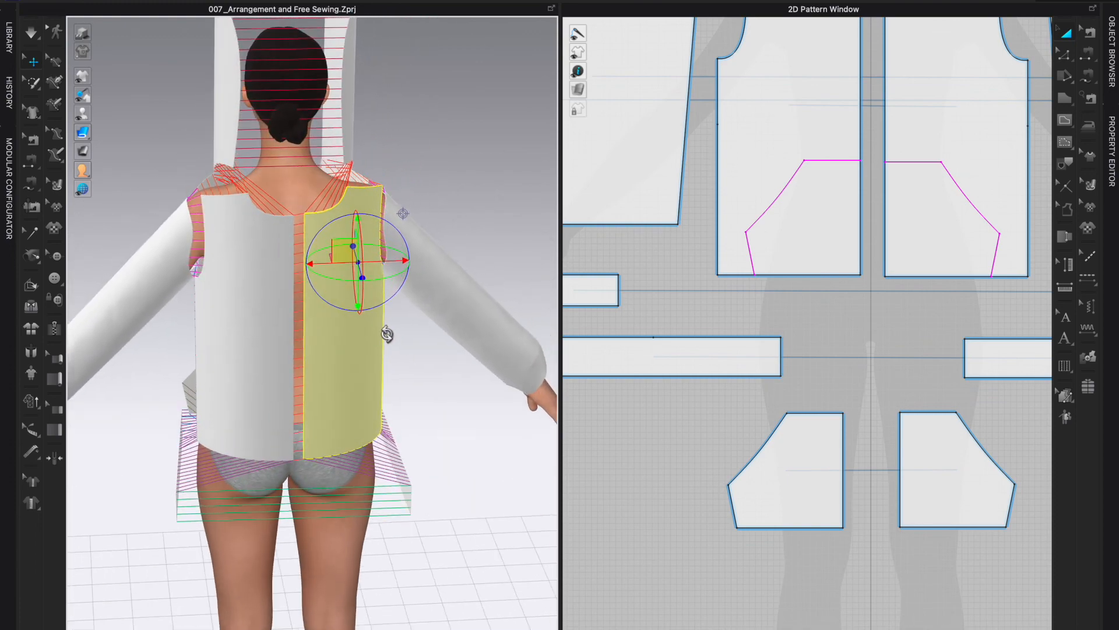
right_drag(192, 467, 234, 429)
right_drag(200, 376, 204, 337)
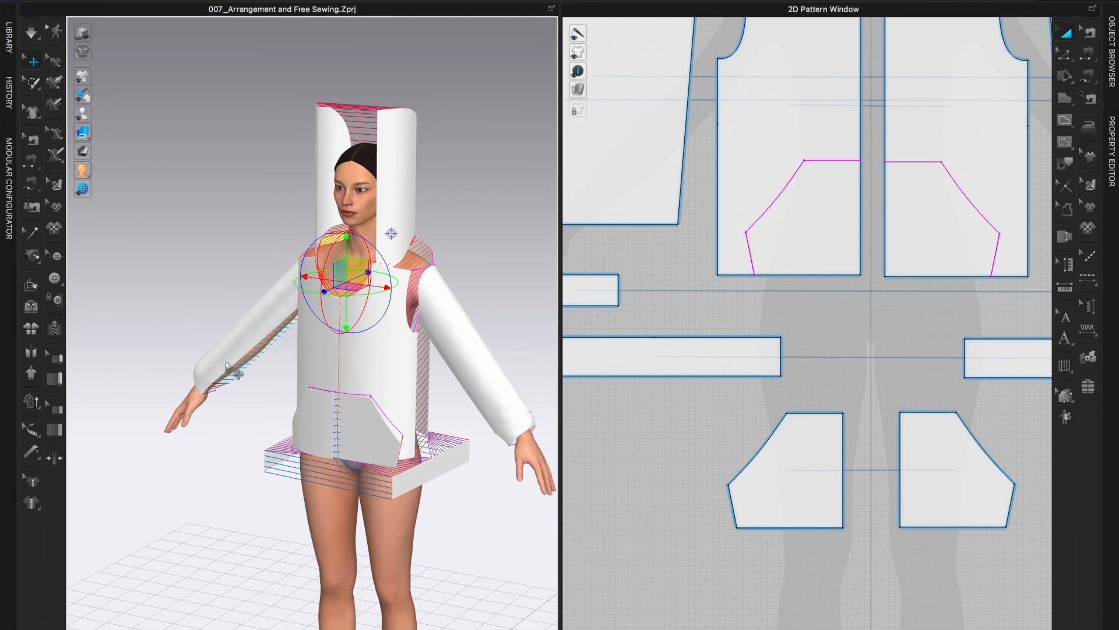
Step: Toggle the avatar's visibility to examine the sewing lines of the arranged pieces from all around, leaving the avatar shown
key(shift+a)
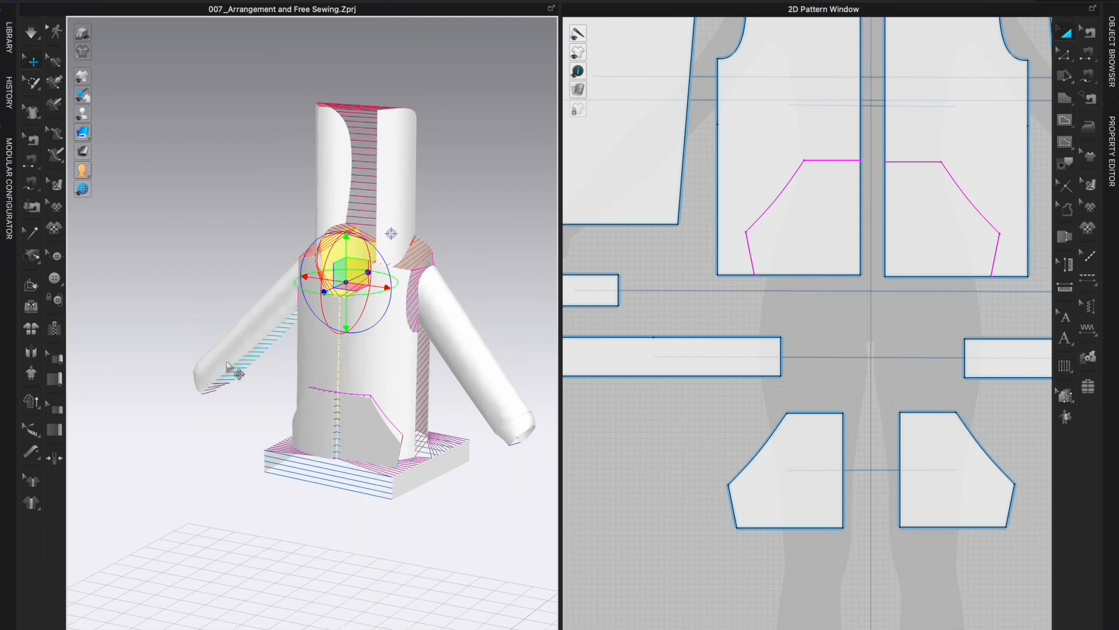
mouse_move(82, 114)
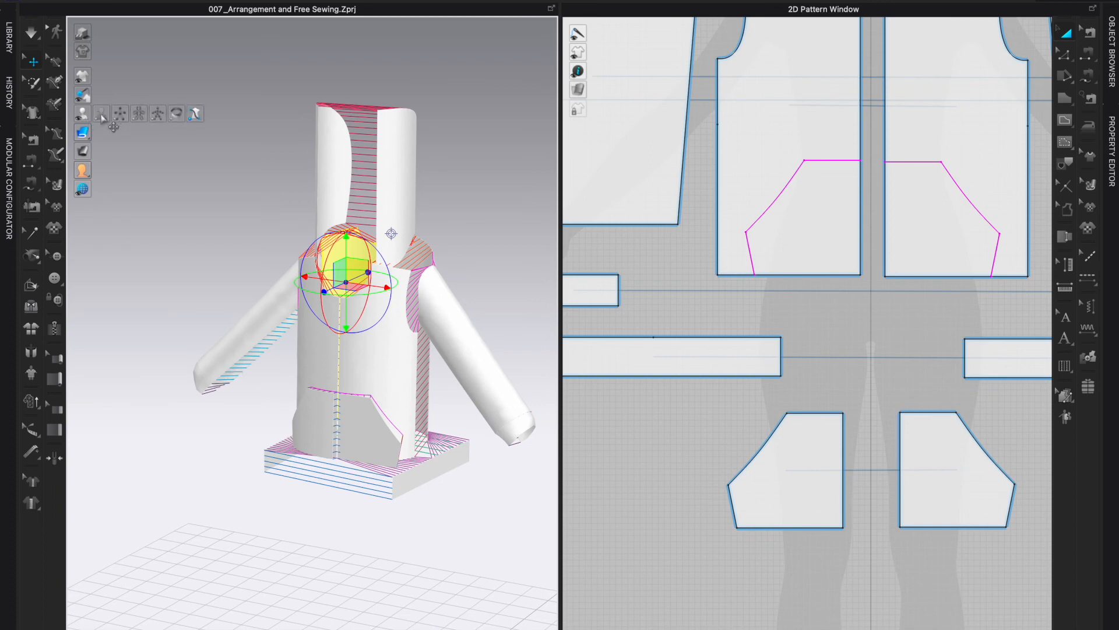
click(101, 115)
click(101, 115)
click(101, 115)
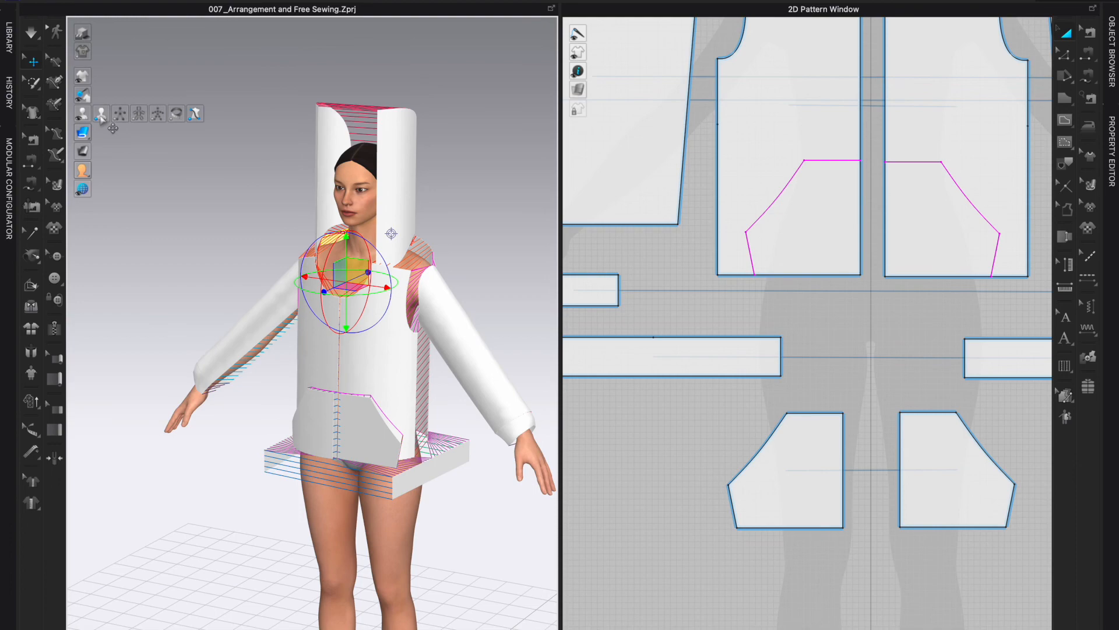
click(102, 115)
right_drag(211, 496, 423, 425)
scroll(248, 503, up, 5)
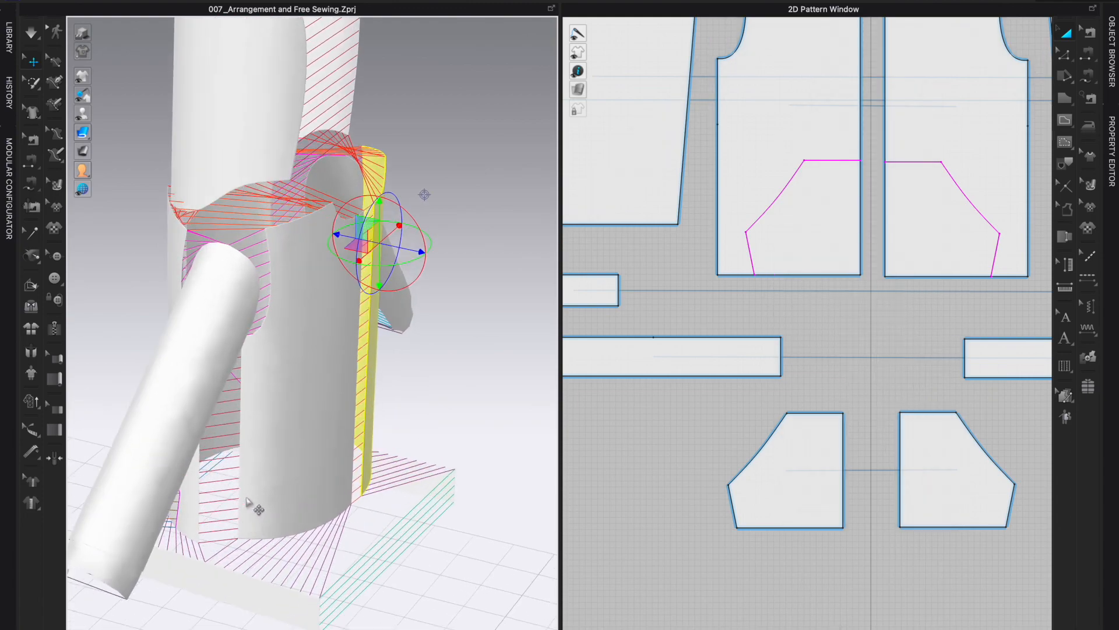
right_drag(237, 514, 241, 453)
scroll(240, 454, down, 5)
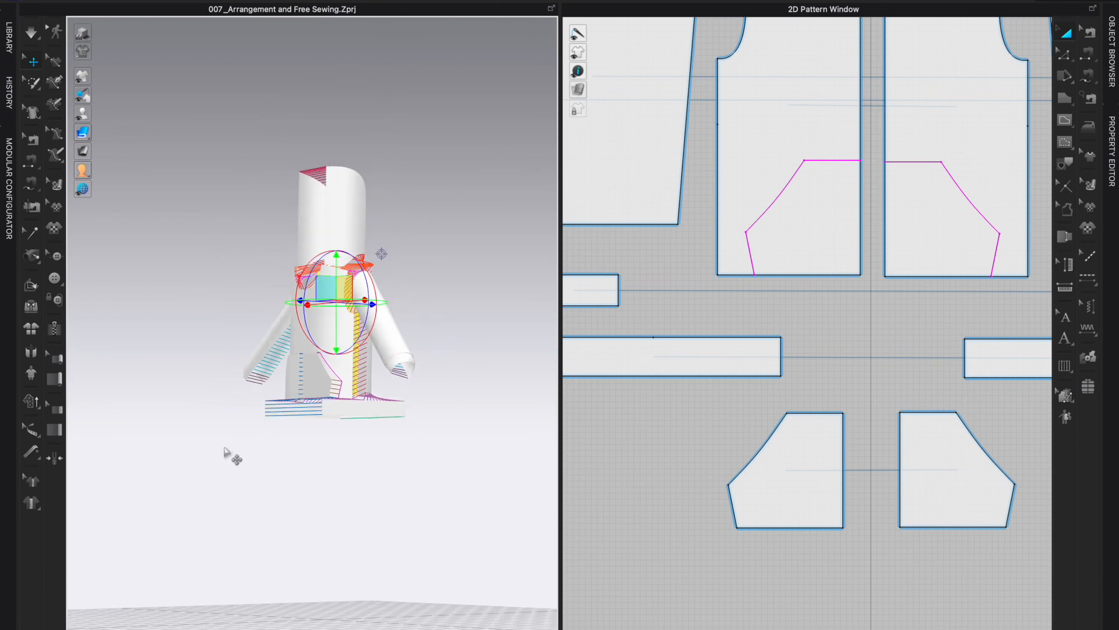
right_drag(216, 461, 168, 467)
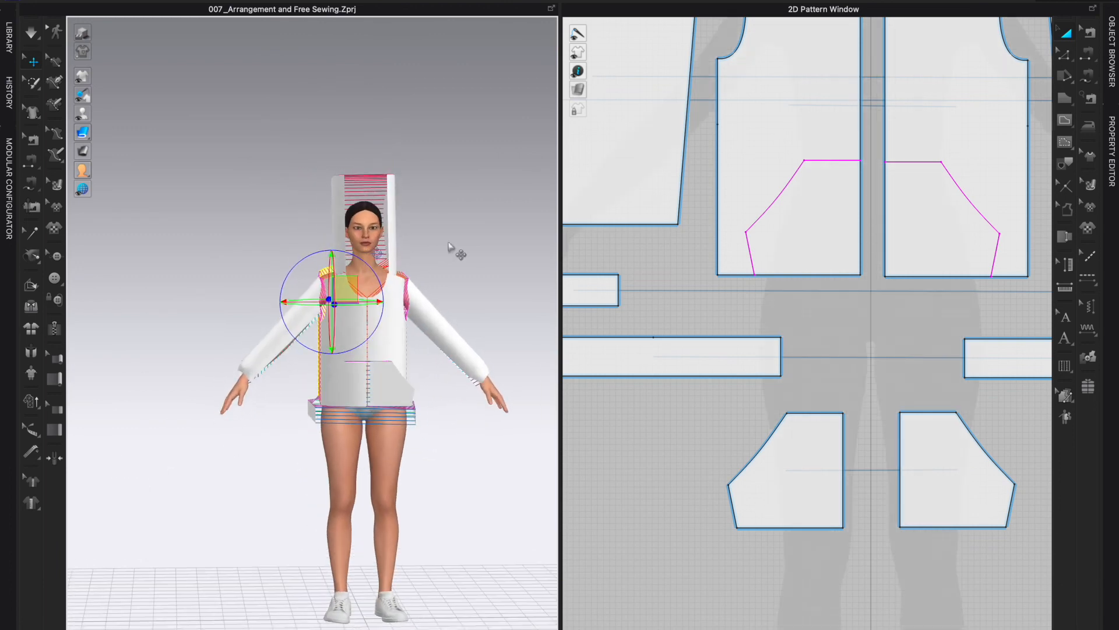
Step: Deselect the back panel, run the simulation to drape the hoodie on the avatar, and check its back and side
click(512, 322)
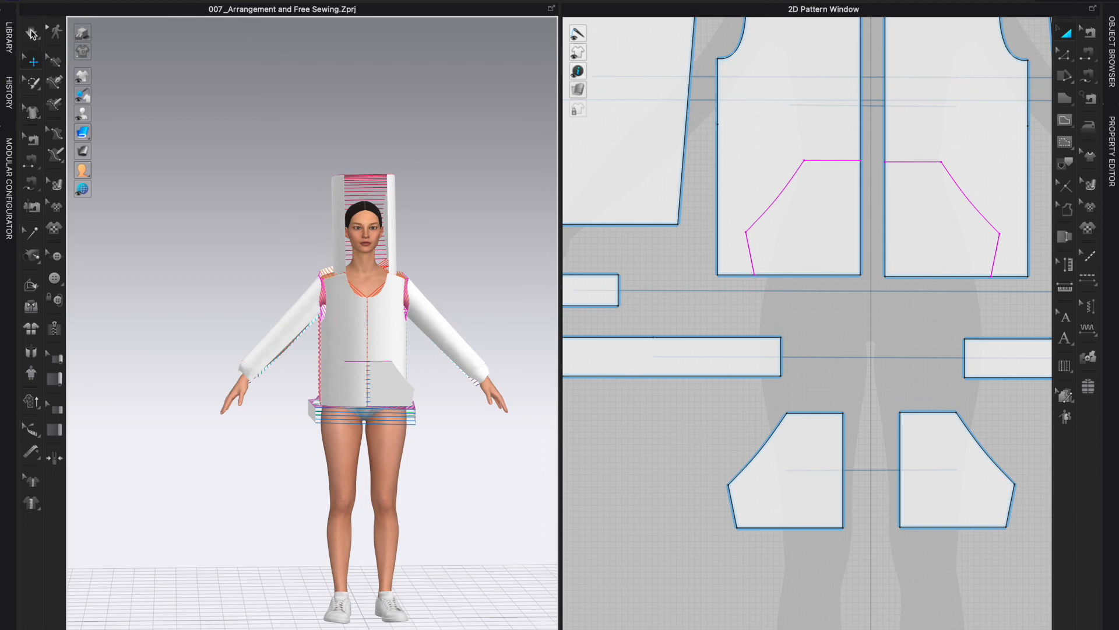
click(31, 34)
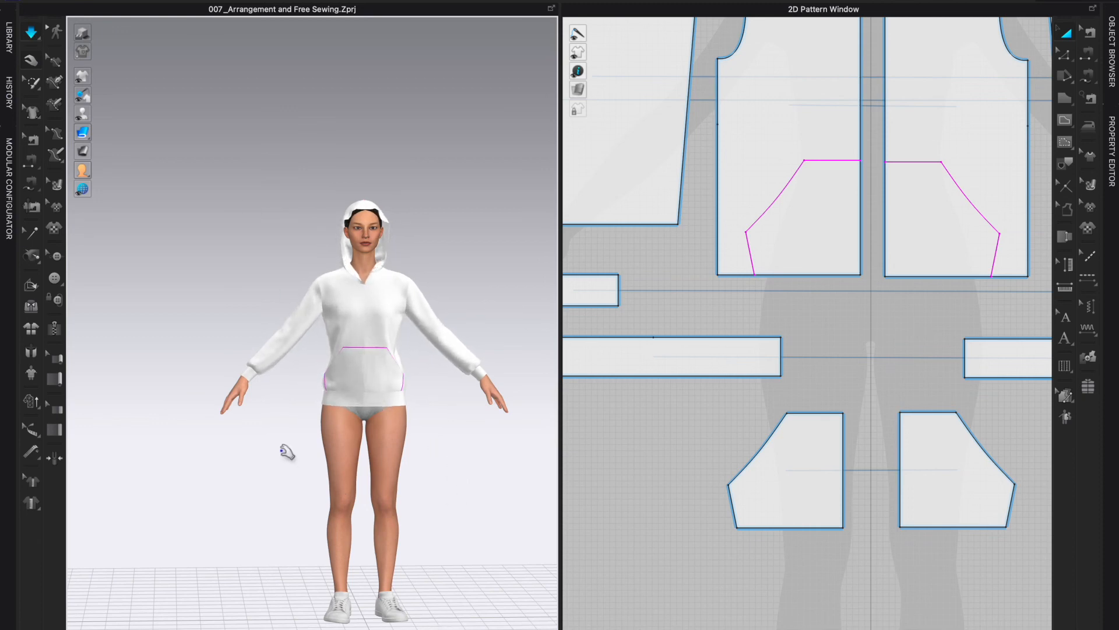
right_drag(275, 437, 419, 445)
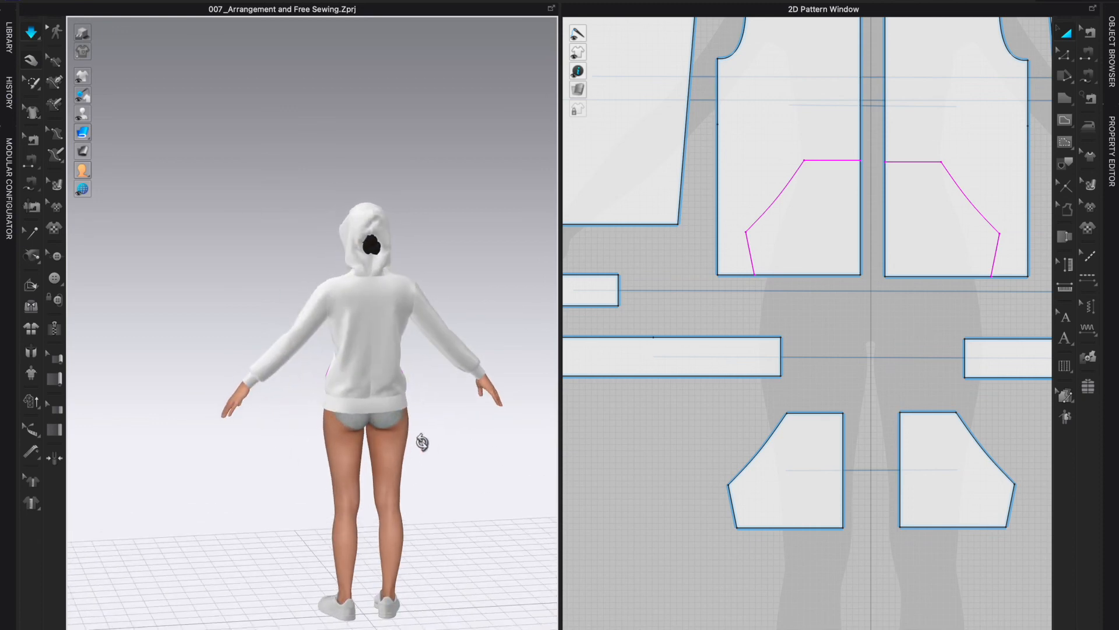
right_drag(357, 370, 418, 363)
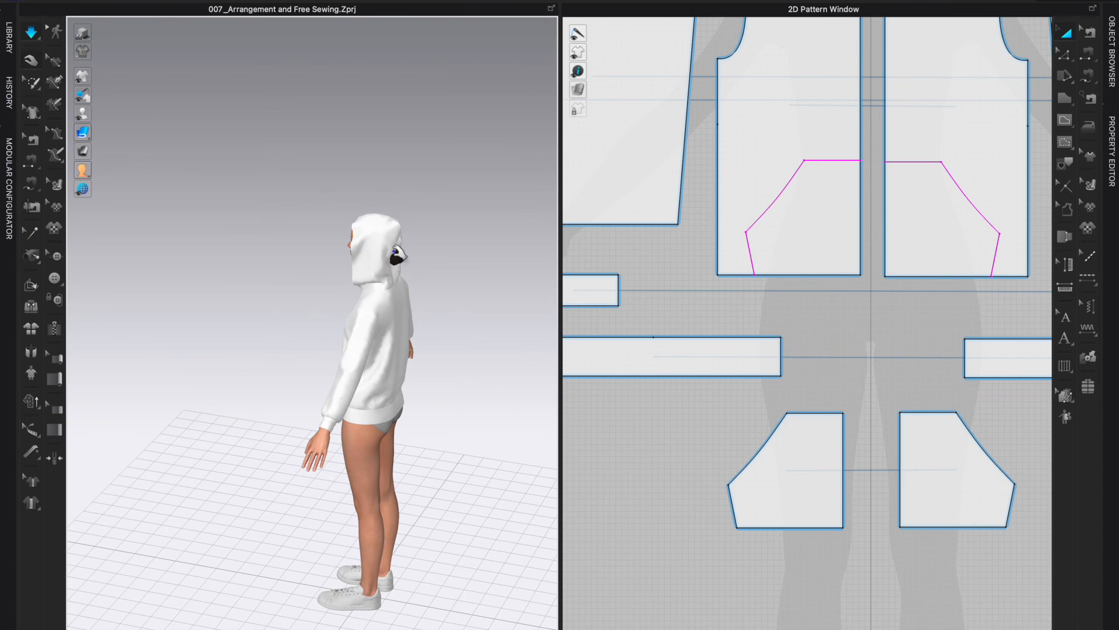
Step: Pull the hood fabric into place around the avatar's head while simulating, and stop the simulation
click(399, 255)
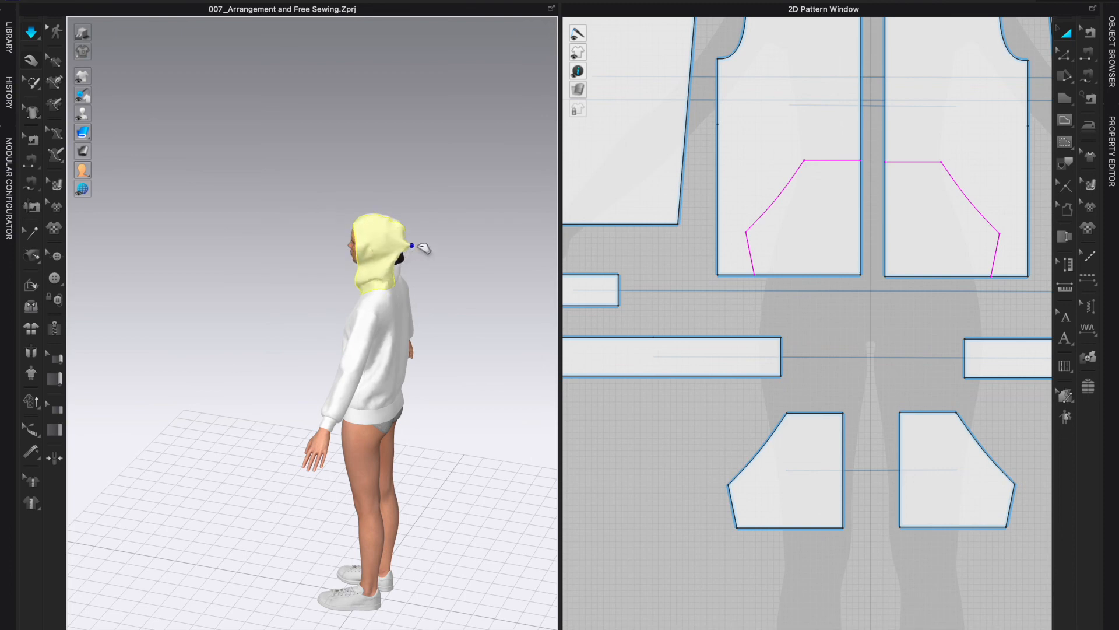
mouse_move(400, 270)
mouse_down()
mouse_move(435, 263)
mouse_move(401, 262)
mouse_move(412, 262)
mouse_move(403, 210)
mouse_move(394, 219)
mouse_move(382, 187)
mouse_move(387, 262)
mouse_up()
right_drag(337, 288, 427, 289)
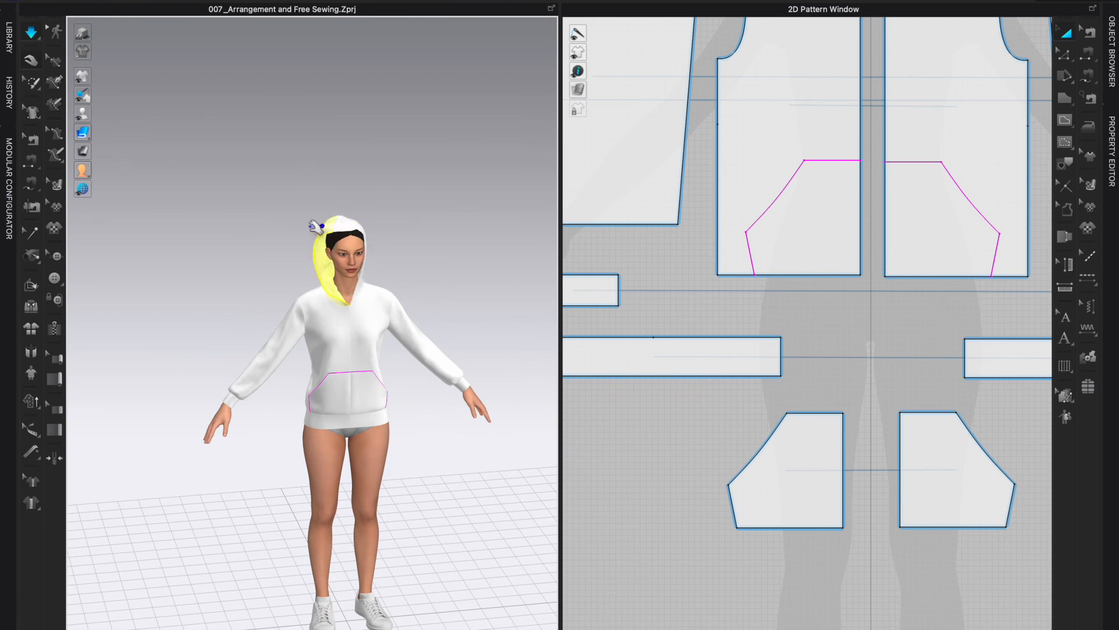
mouse_move(384, 305)
right_down()
mouse_move(390, 289)
mouse_move(376, 294)
right_up()
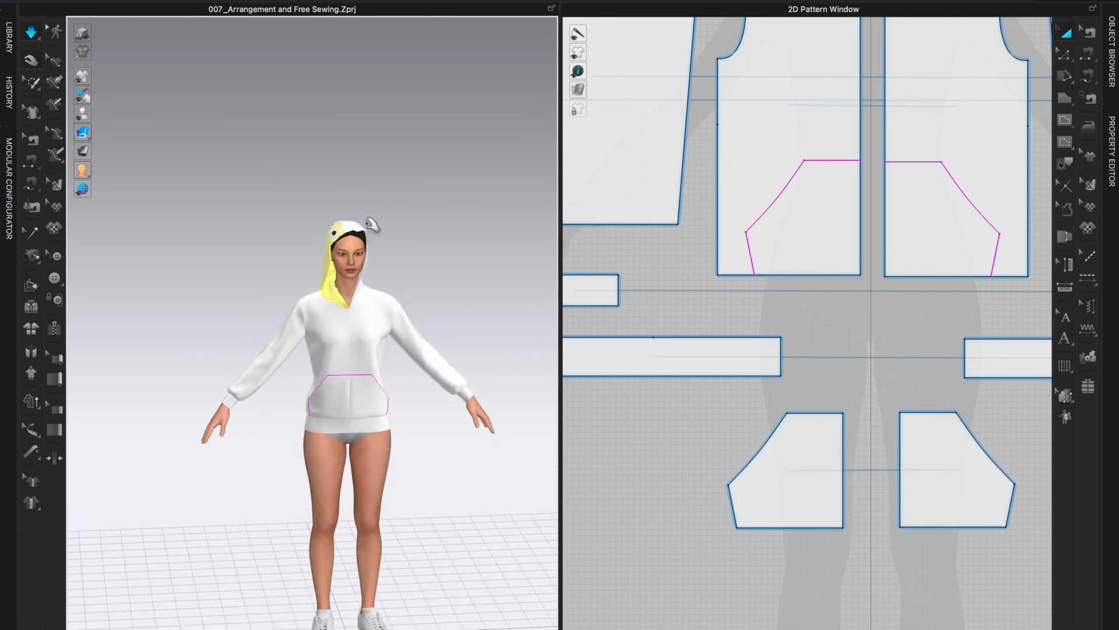
drag(387, 240, 354, 245)
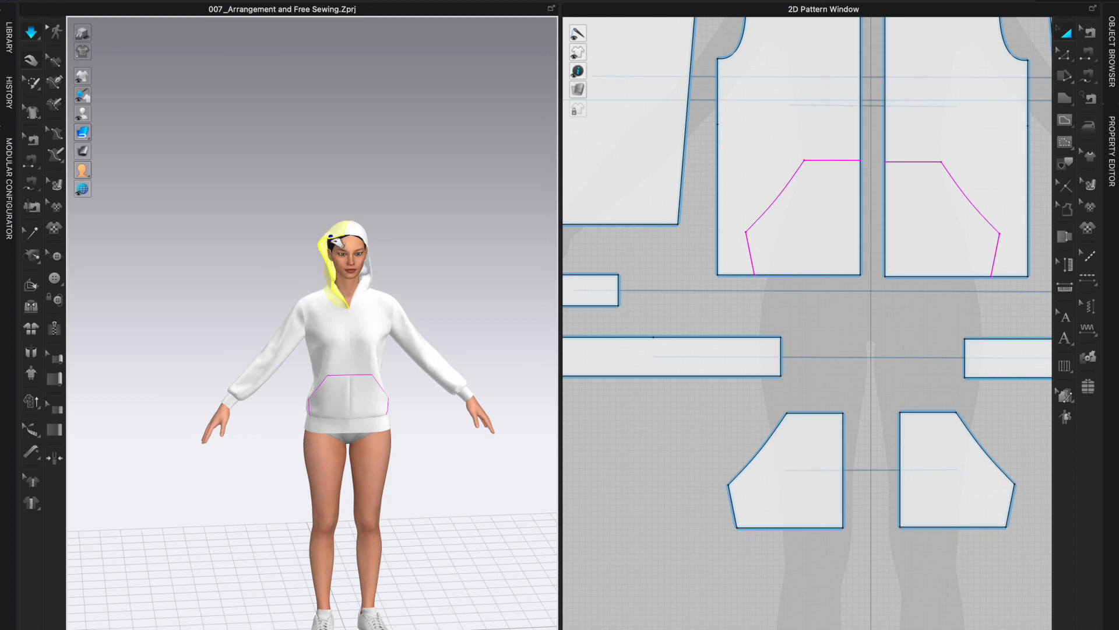
scroll(659, 296, down, 3)
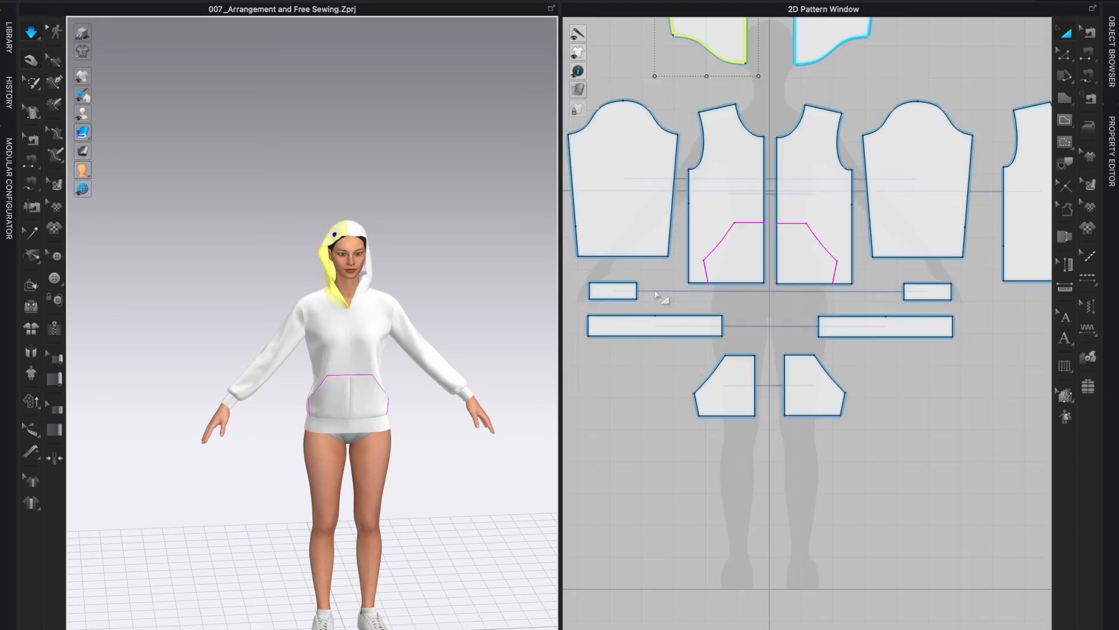
right_drag(428, 435, 457, 436)
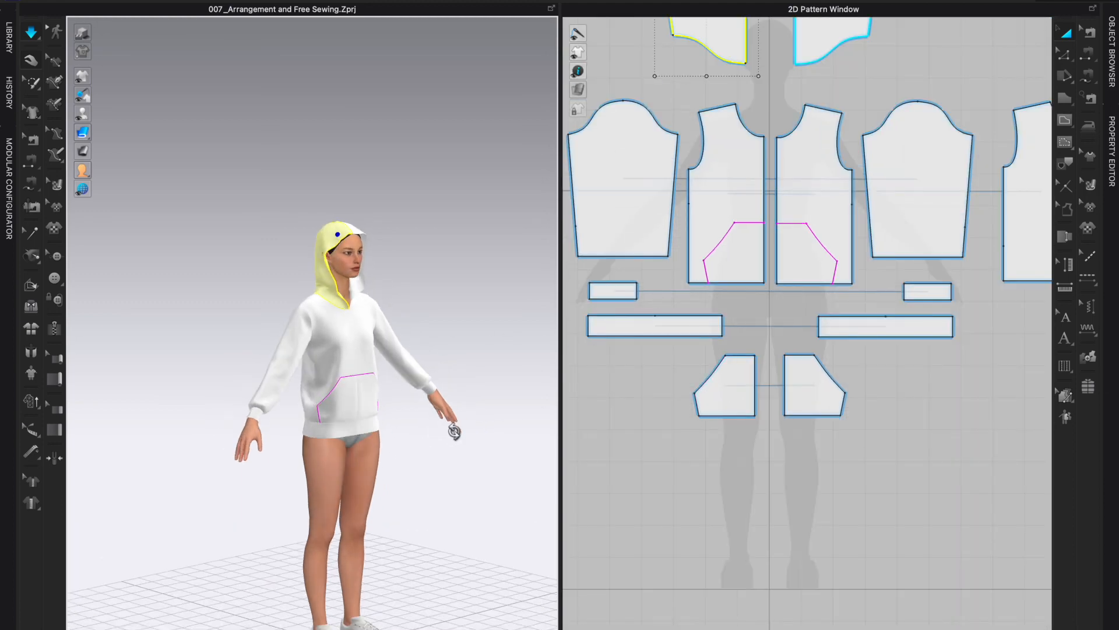
key(space)
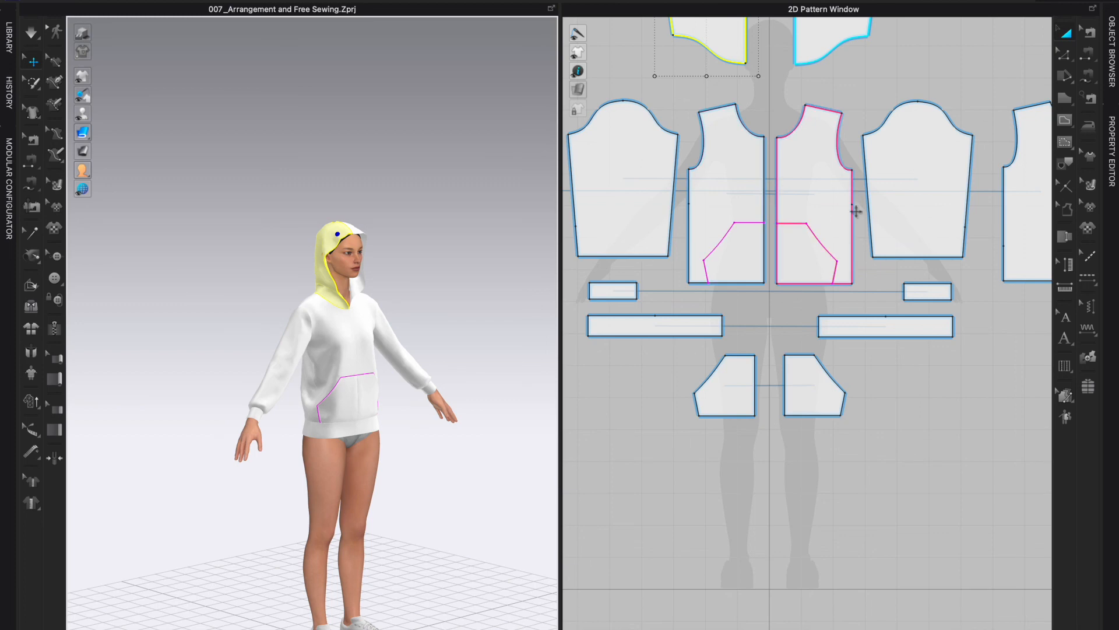
Step: Use Edit Sewing to review the options for the front panel's shoulder seam, including Reverse Sewing, and dismiss them
click(1087, 55)
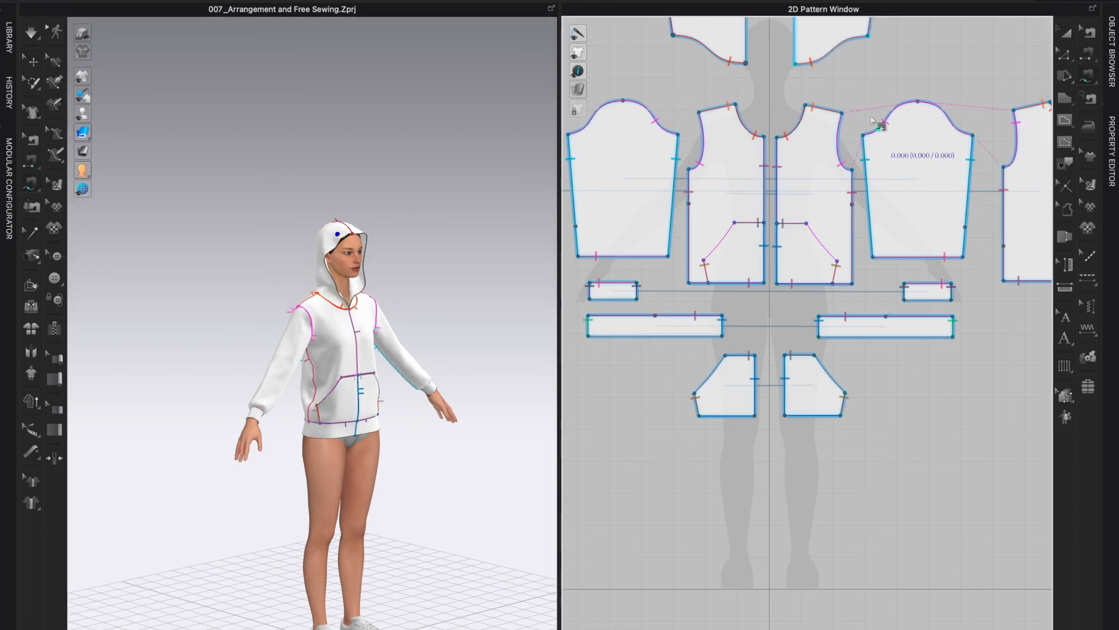
scroll(822, 112, up, 2)
scroll(819, 110, up, 2)
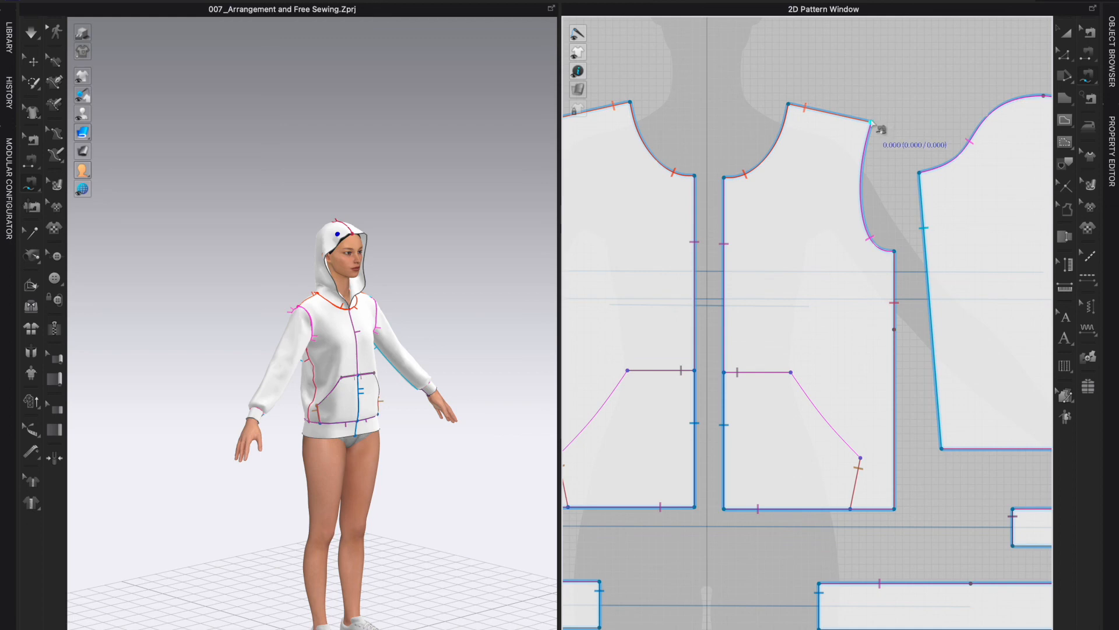
click(1087, 34)
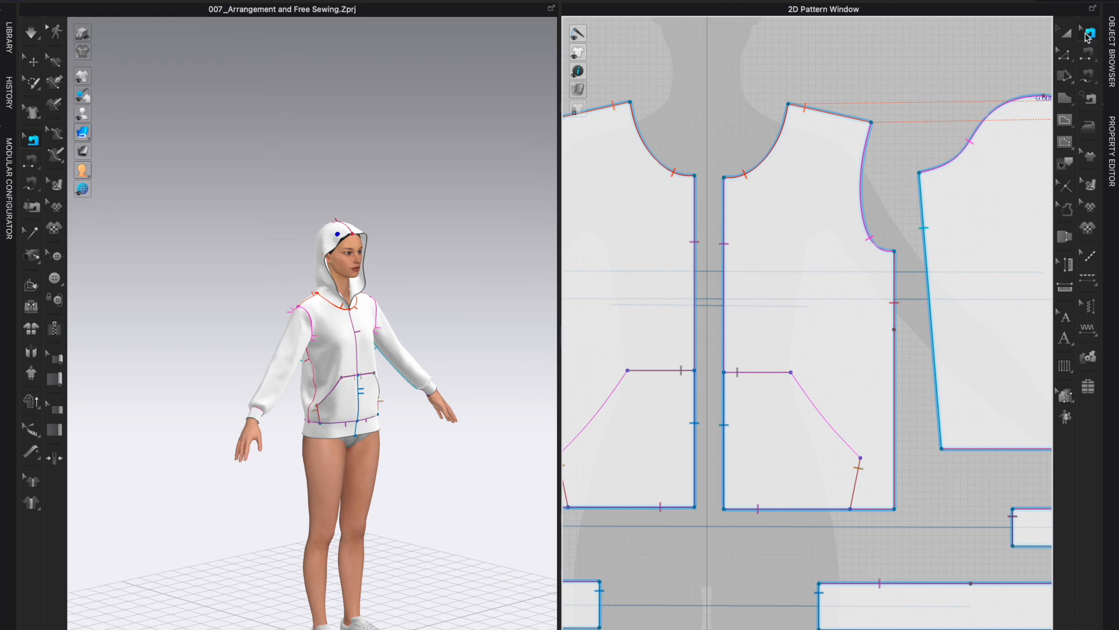
right_click(832, 118)
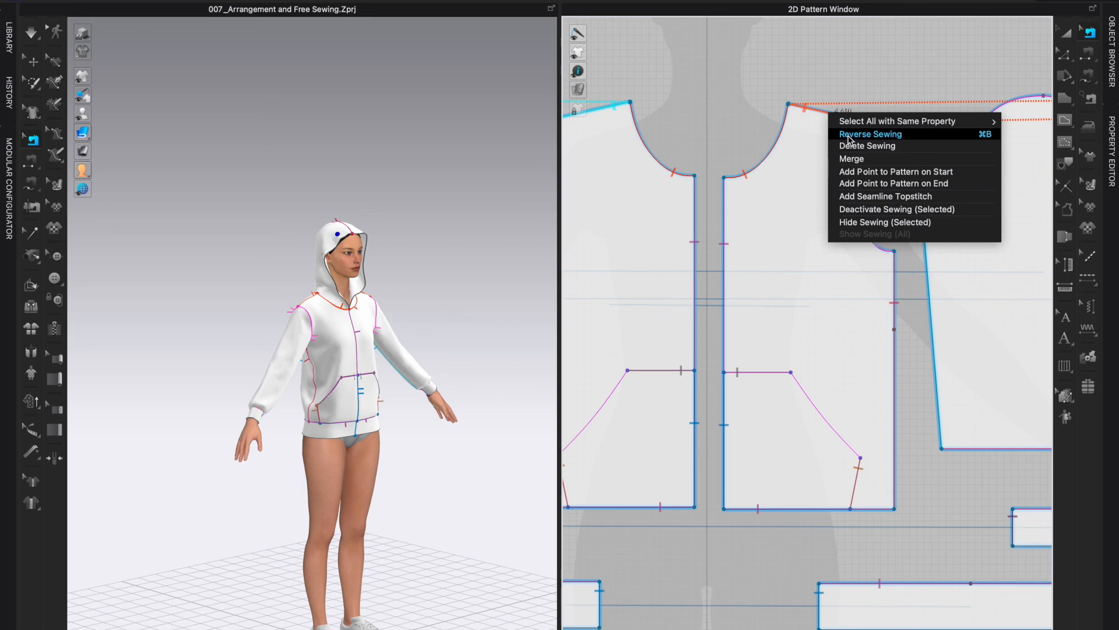
click(682, 123)
Step: Leave Edit Sewing and return to the Transform Pattern tool with the finished hoodie in view
scroll(692, 121, down, 5)
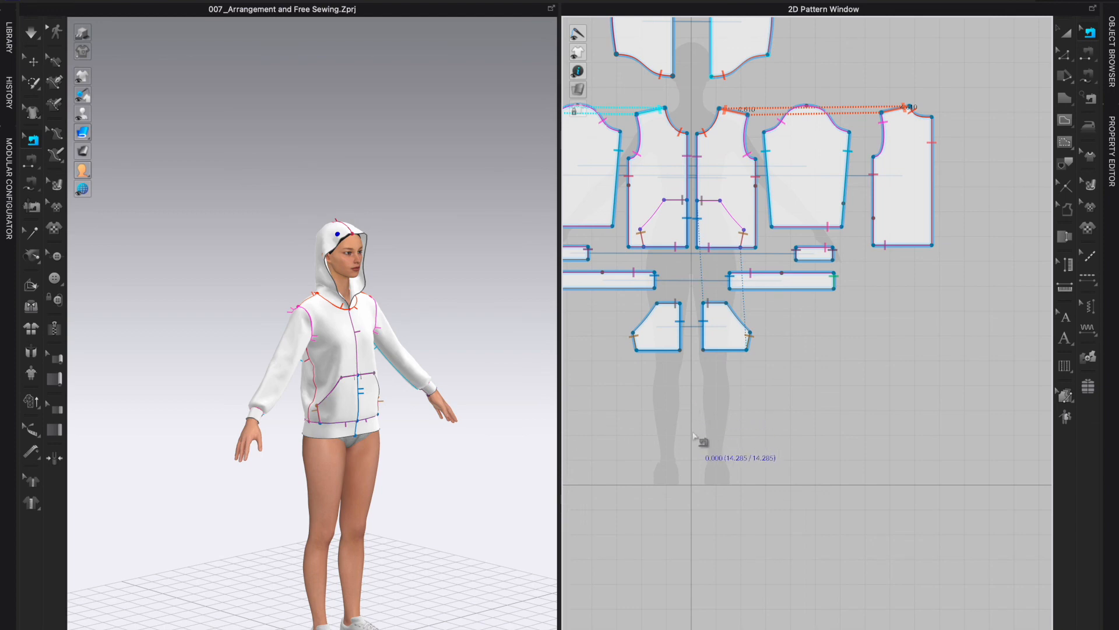
right_drag(694, 436, 790, 465)
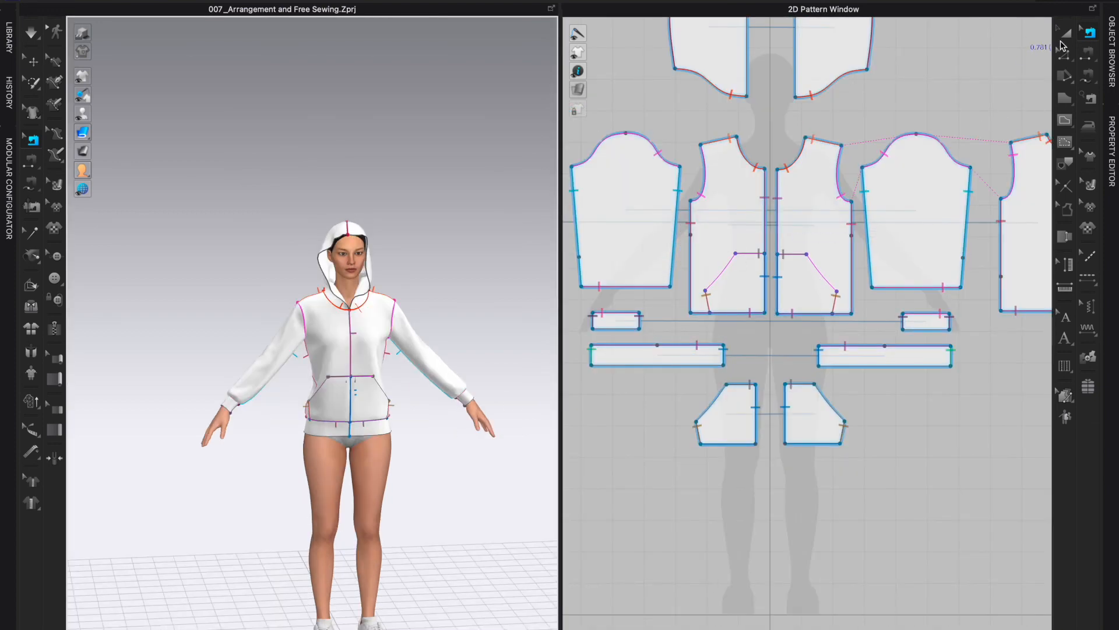
click(1066, 33)
right_drag(502, 320, 482, 307)
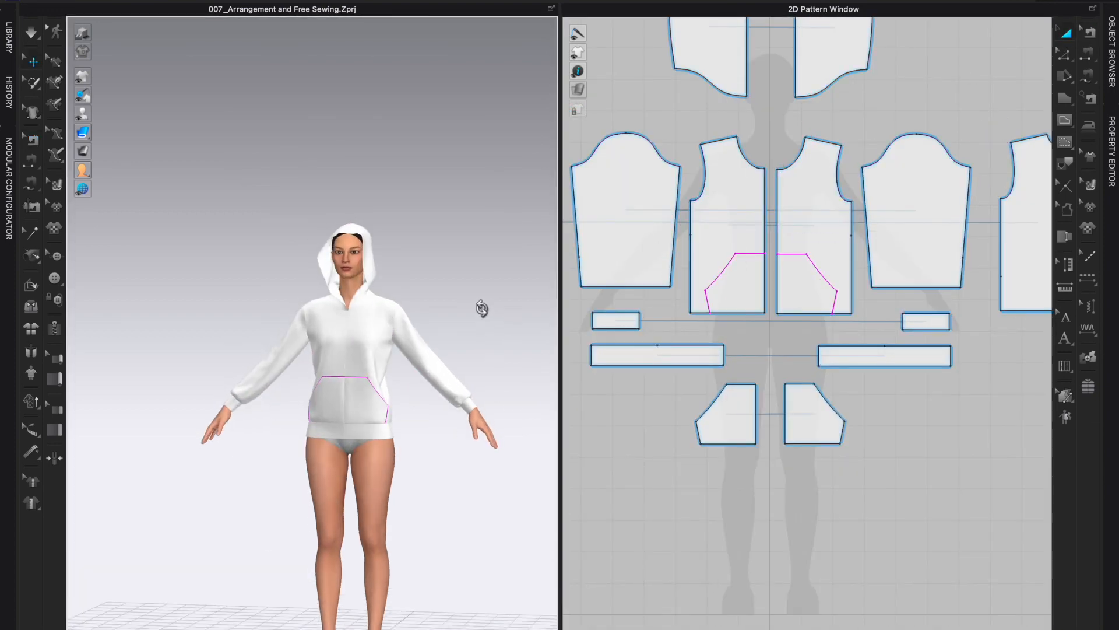